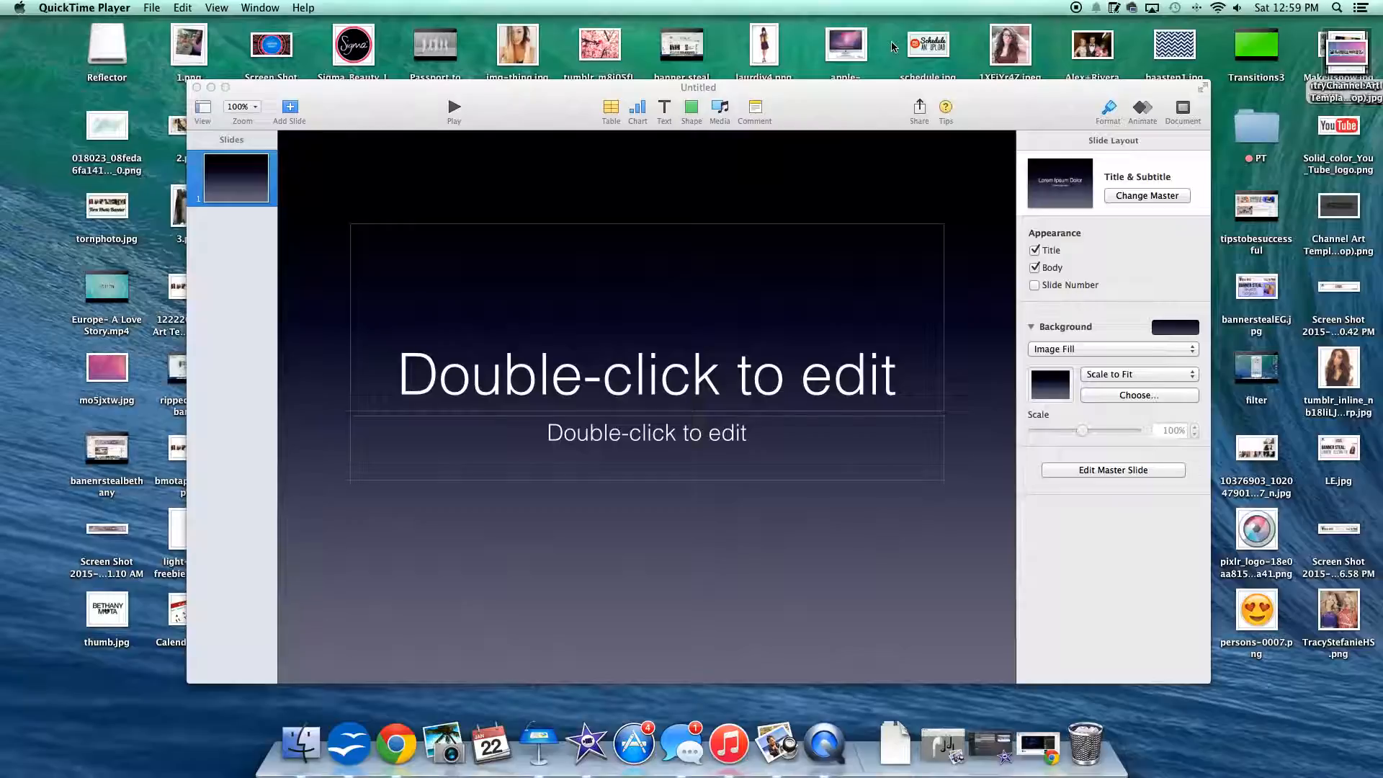
# Step: Set a custom slide size of 1350 by 760 points for the slideshow
pyautogui.click(1184, 110)
pyautogui.click(1184, 110)
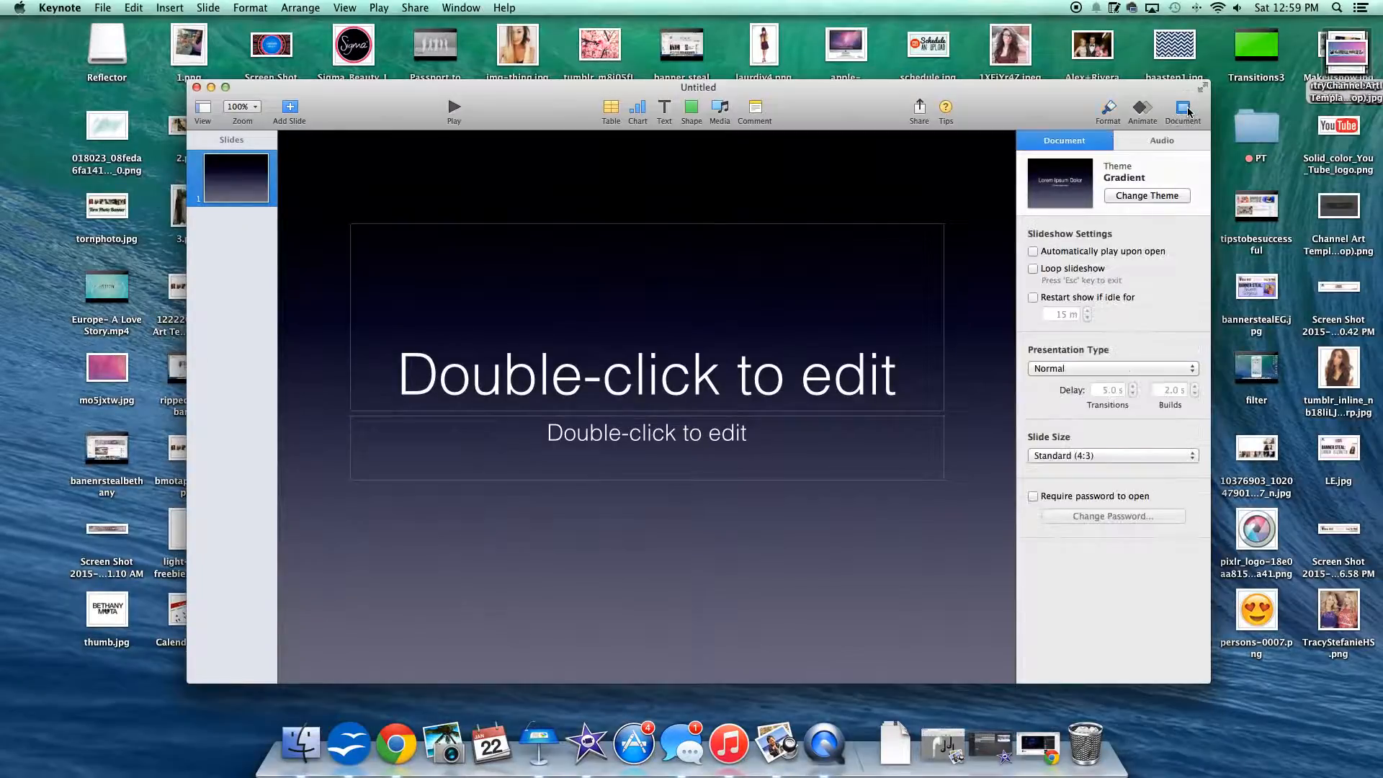
pyautogui.click(1067, 455)
pyautogui.click(1068, 489)
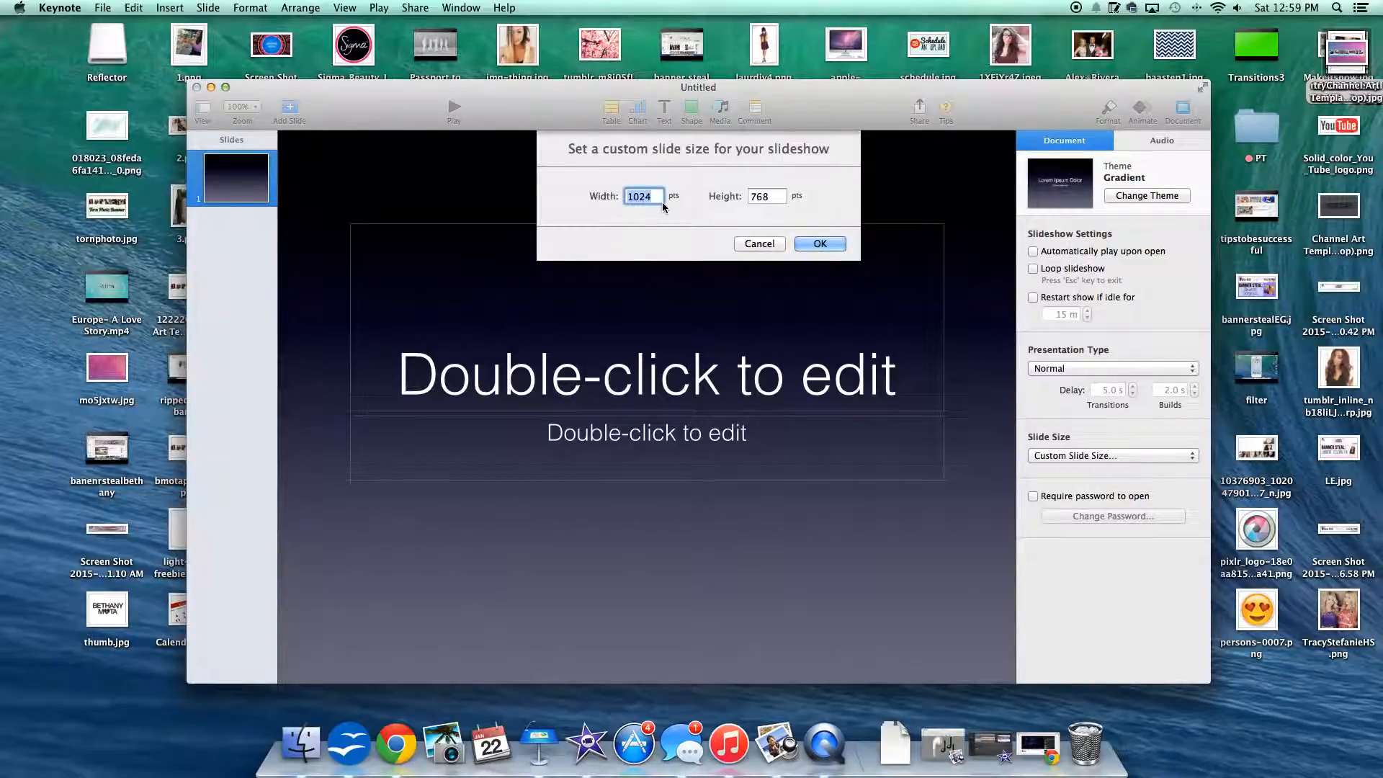
pyautogui.write('1350')
pyautogui.press('Tab')
pyautogui.press('BackSpace')
pyautogui.write('760')
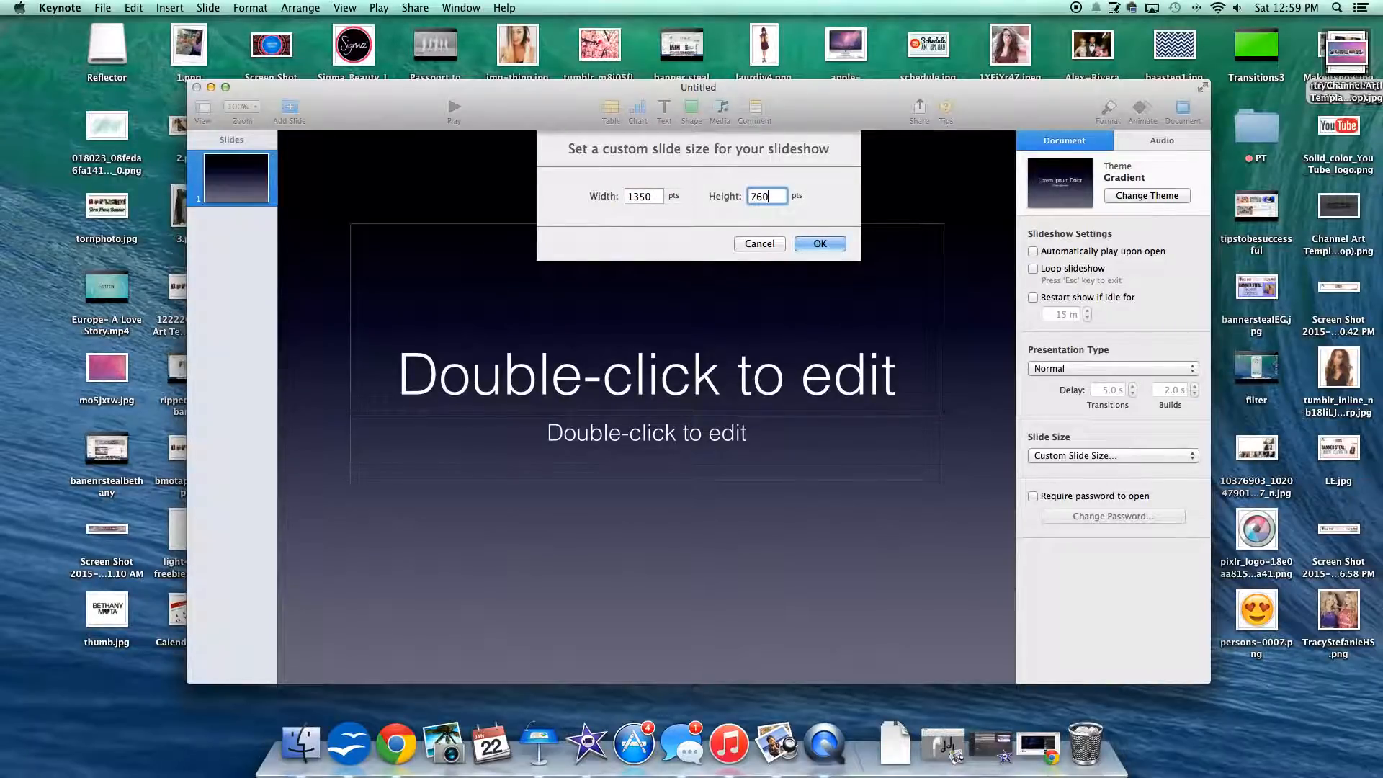
pyautogui.click(819, 244)
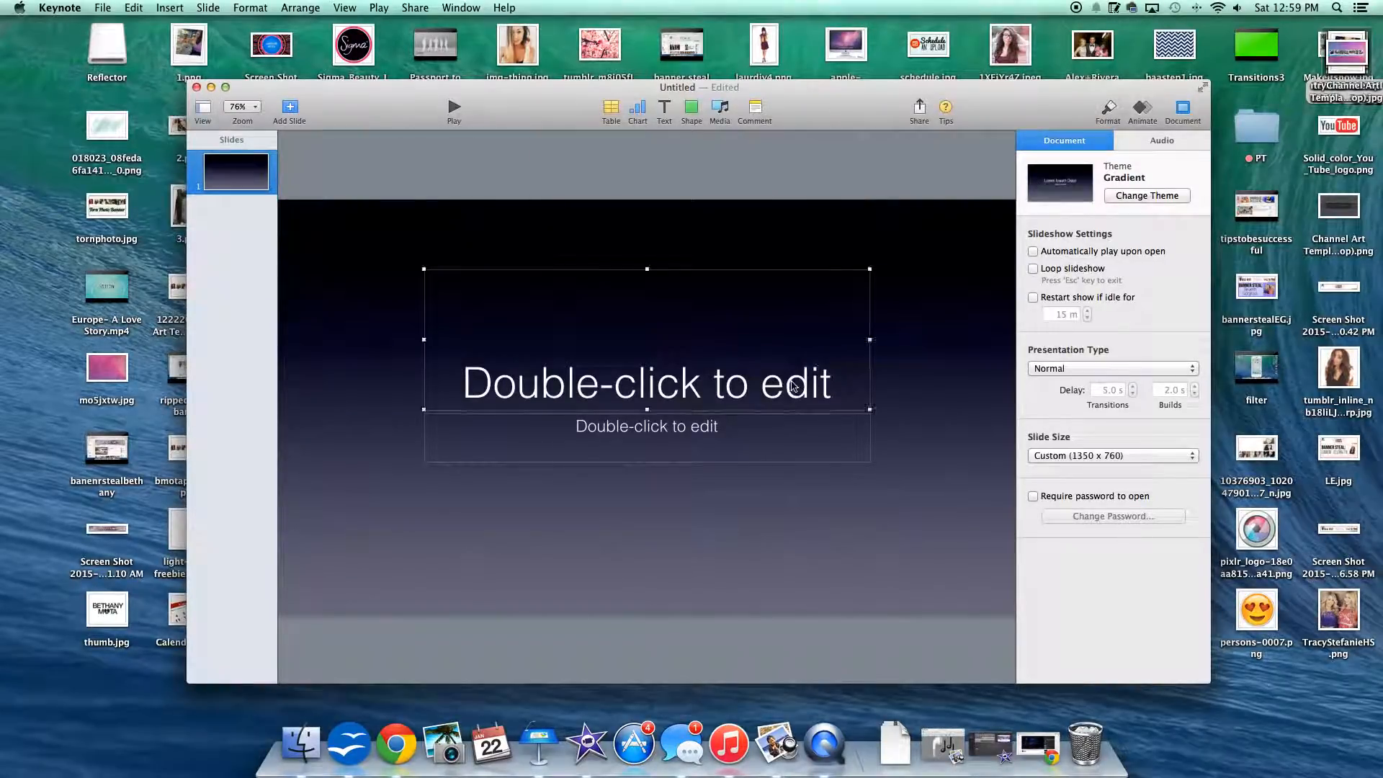
# Step: Delete the subtitle placeholder and change the slide background to a solid bright green color fill
pyautogui.click(698, 452)
pyautogui.press('Delete')
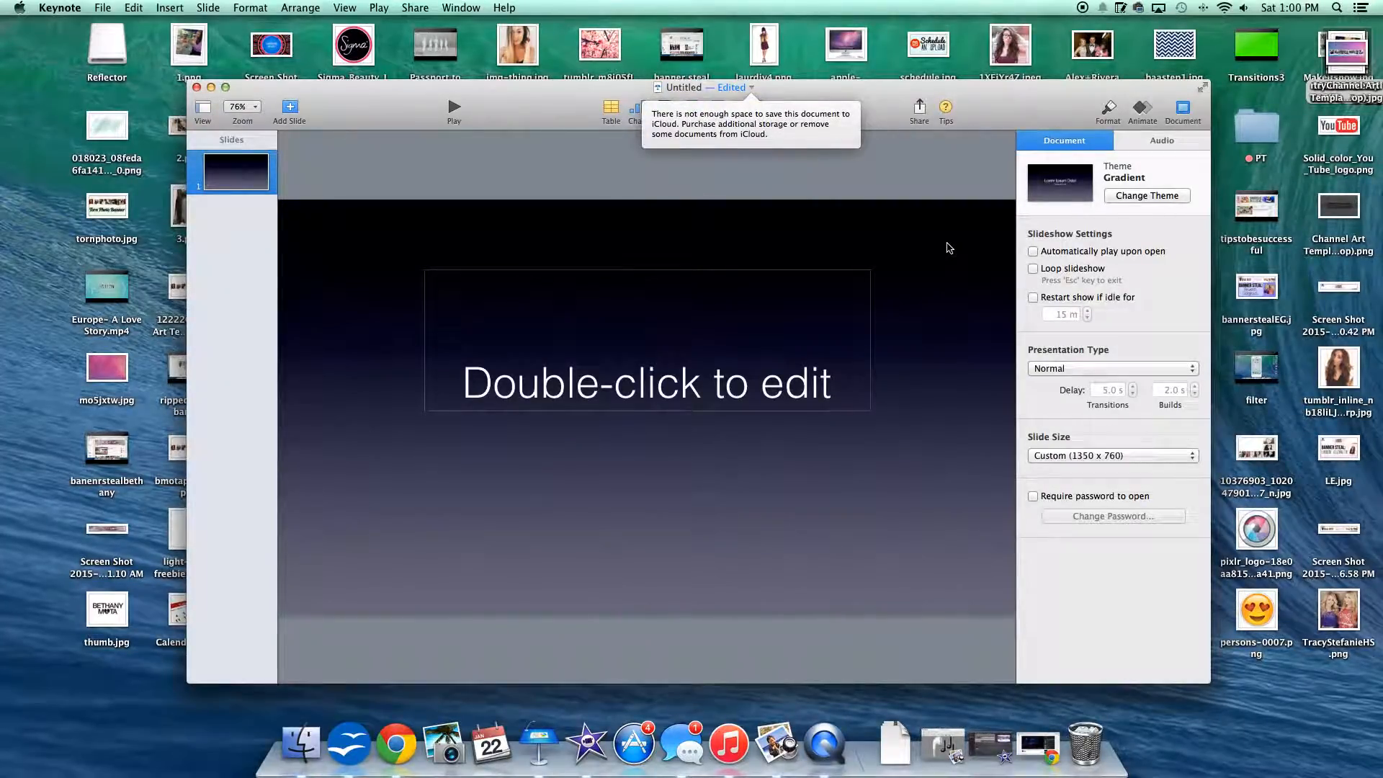
pyautogui.click(1110, 114)
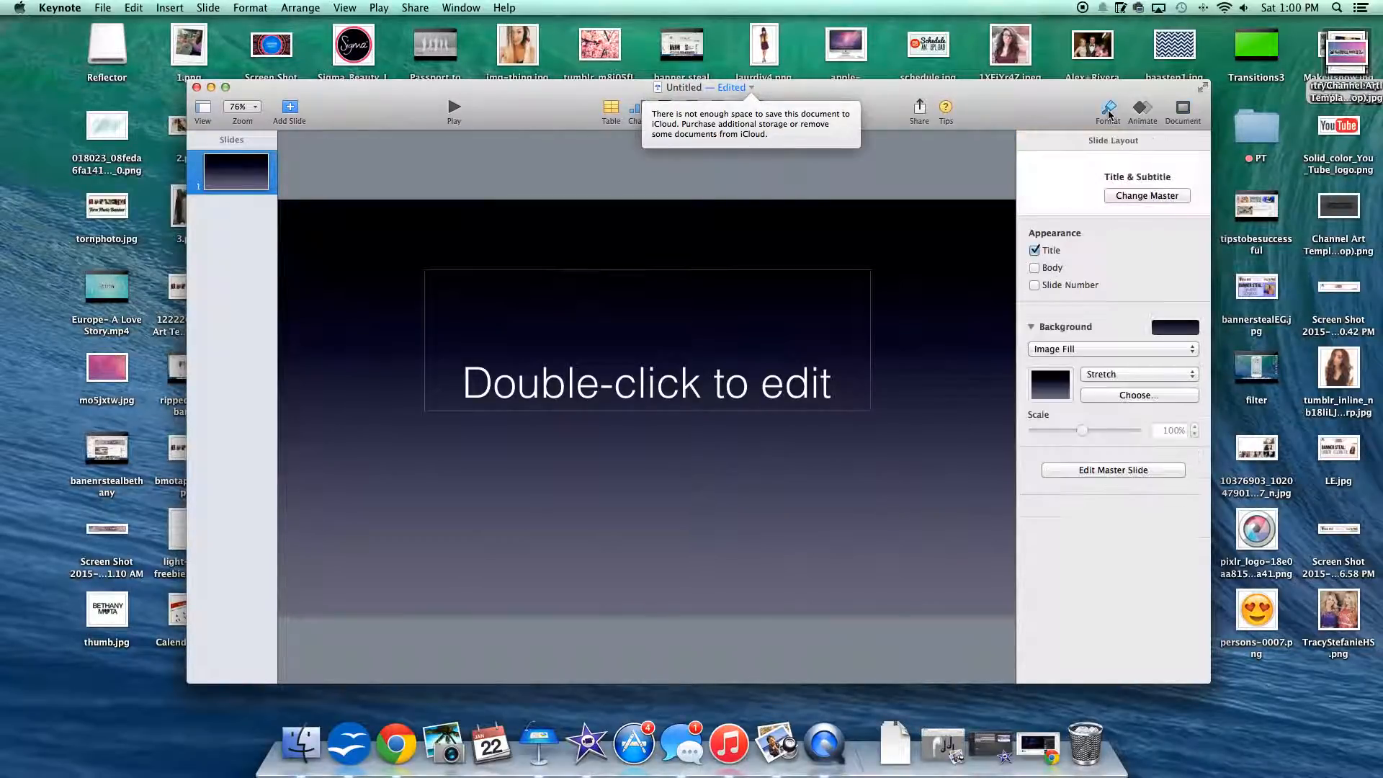
pyautogui.click(1084, 351)
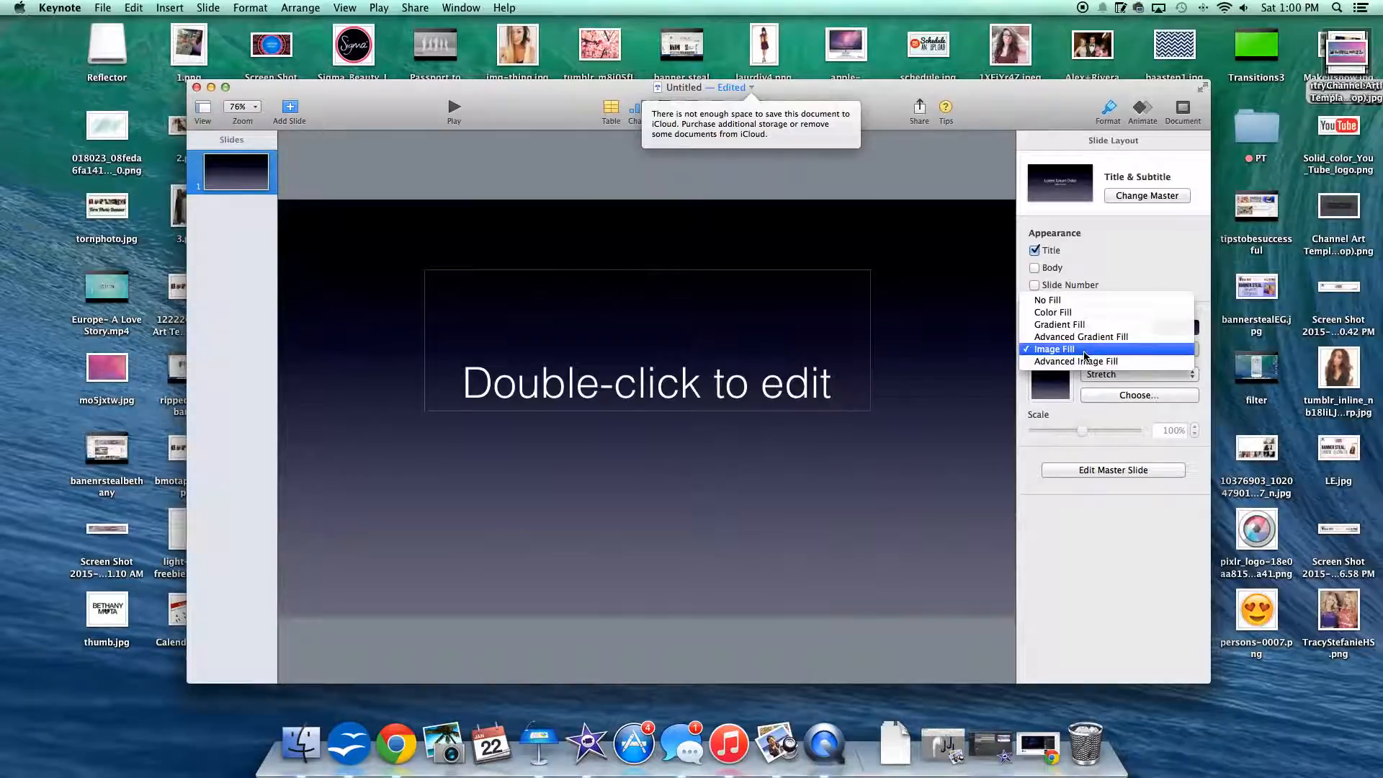
pyautogui.click(1073, 314)
pyautogui.click(1067, 371)
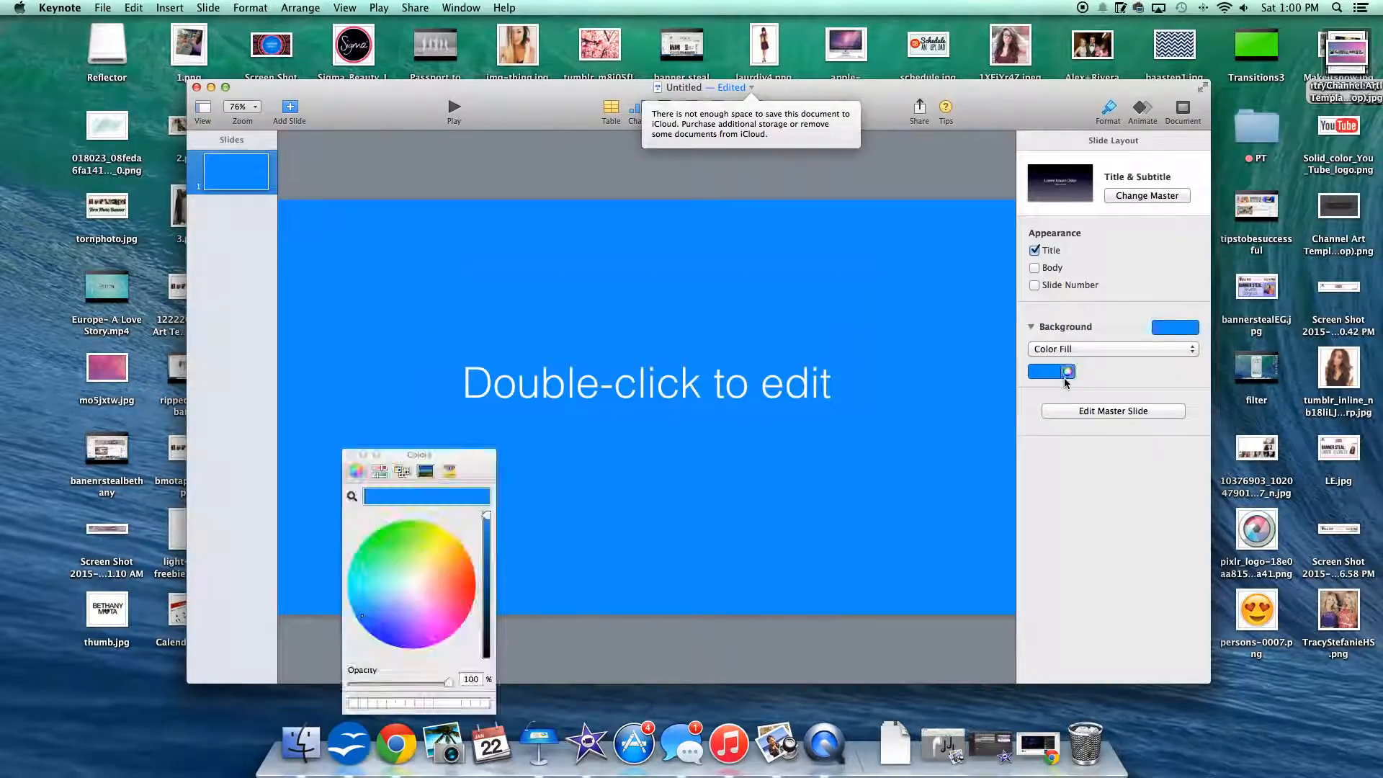
pyautogui.click(401, 534)
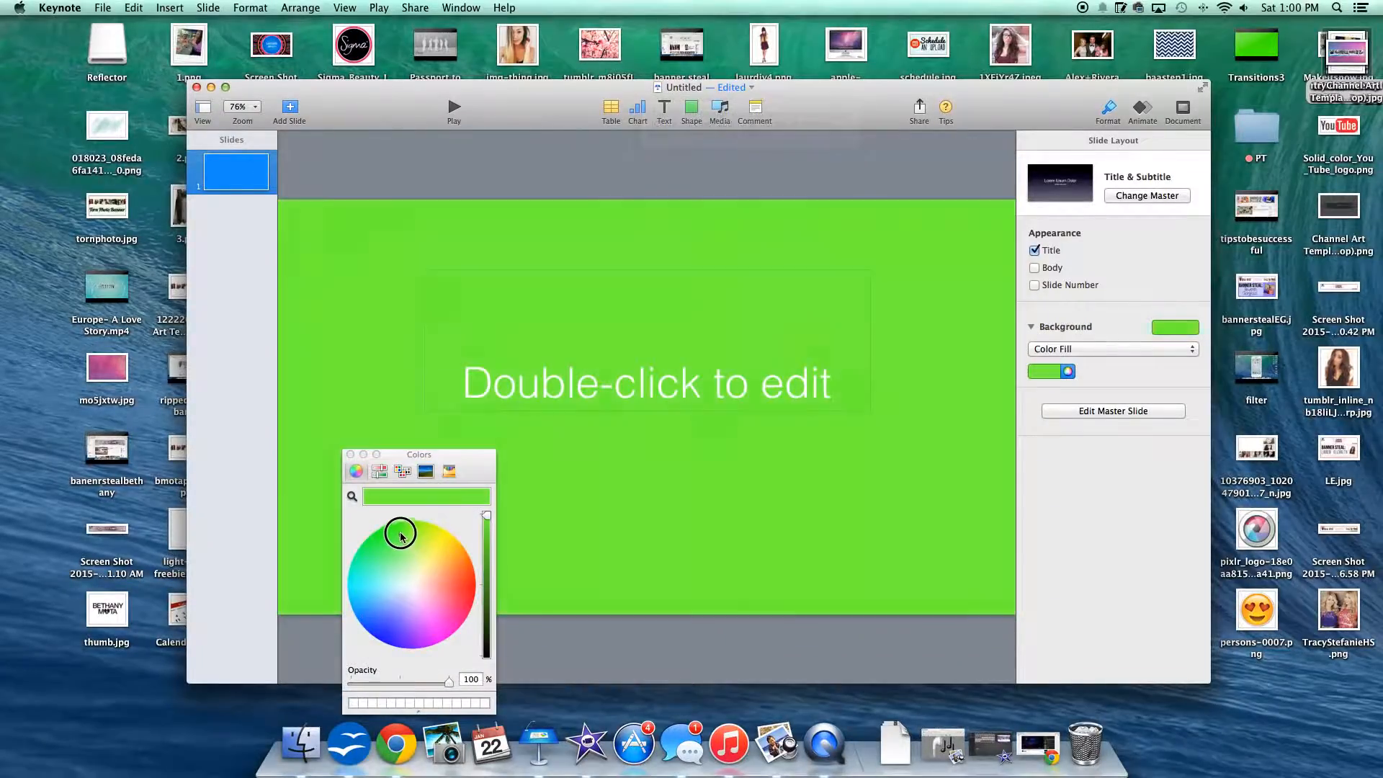
pyautogui.click(350, 454)
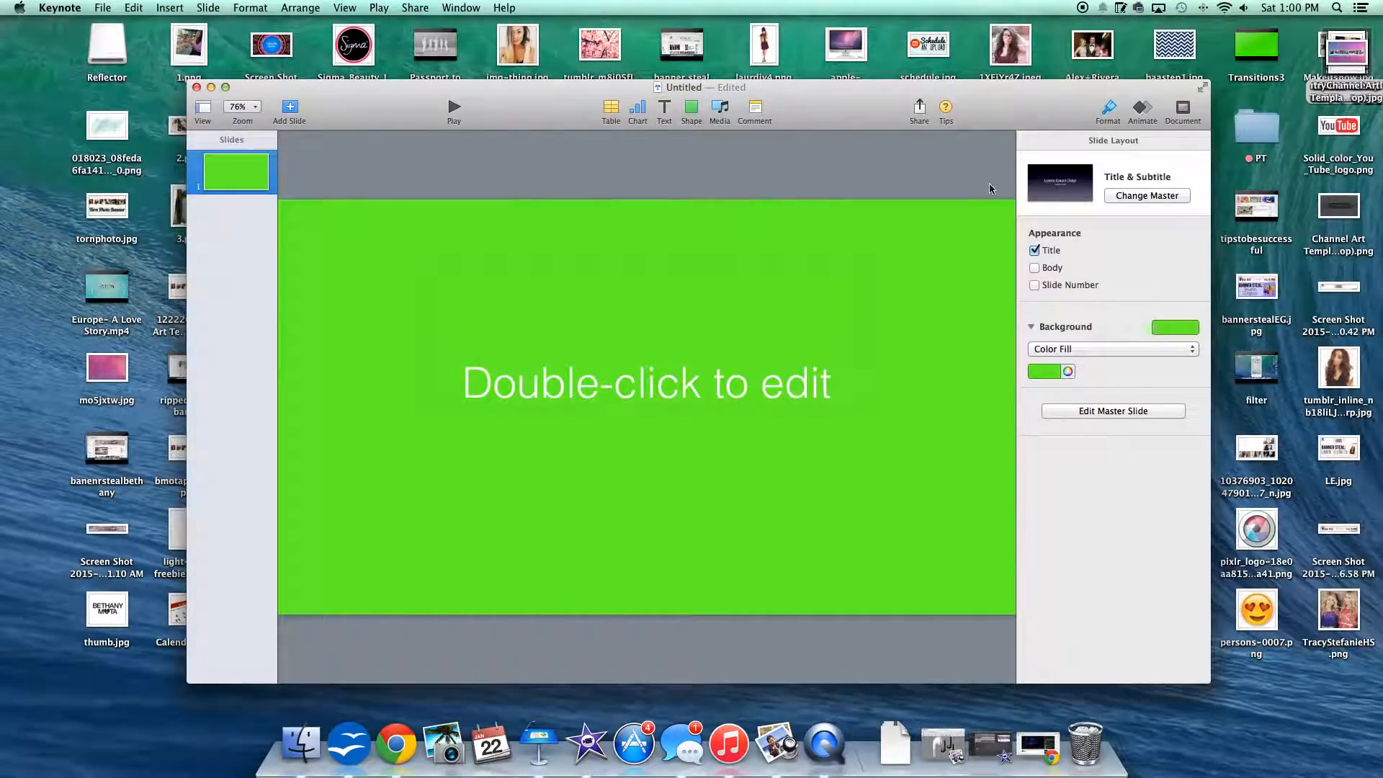
# Step: Fill the title placeholder with the lyric "The snow glows white on the mountain tonight"
pyautogui.doubleClick(612, 376)
pyautogui.write('The snow glows white on the mountain tonight')
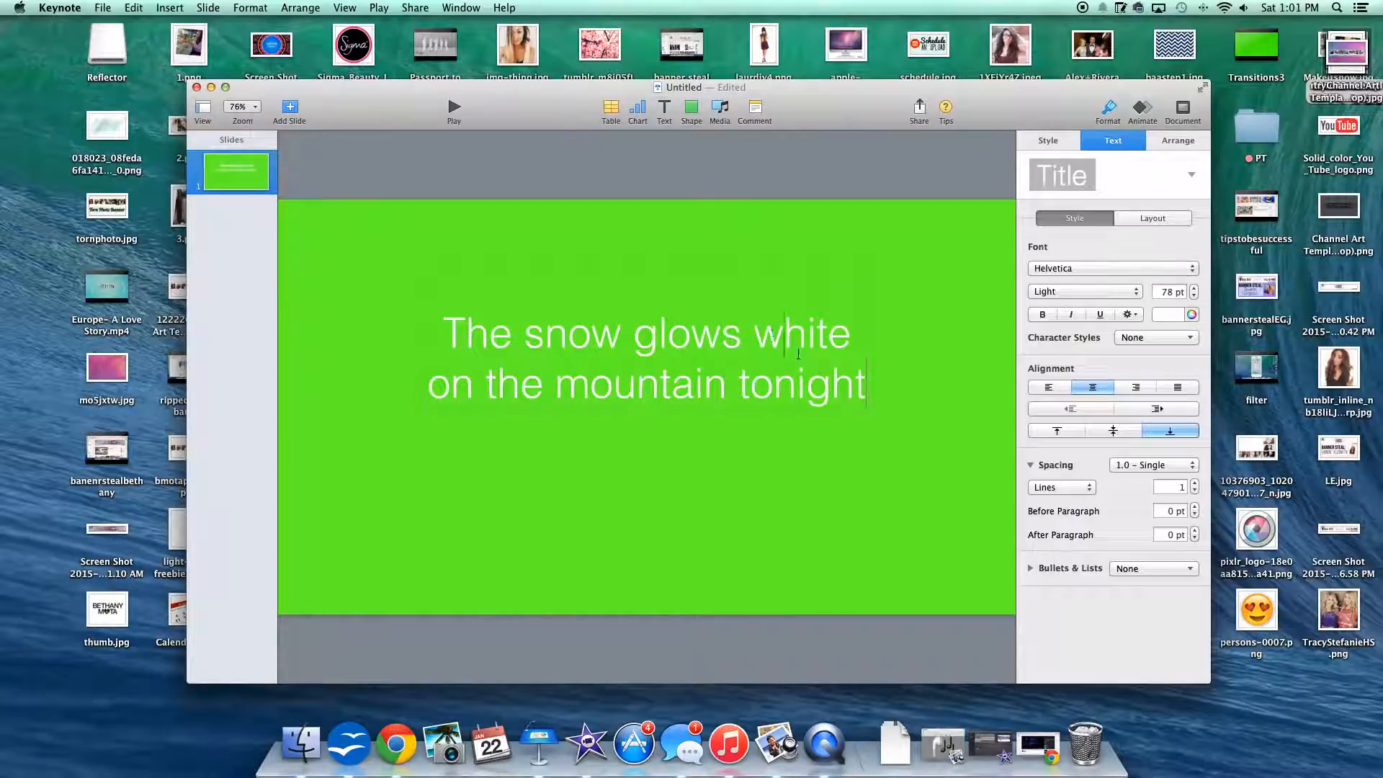
# Step: Select the whole lyric and set its font to Pacifico, trying LittleBird first
pyautogui.moveTo(867, 384); pyautogui.dragTo(419, 272)
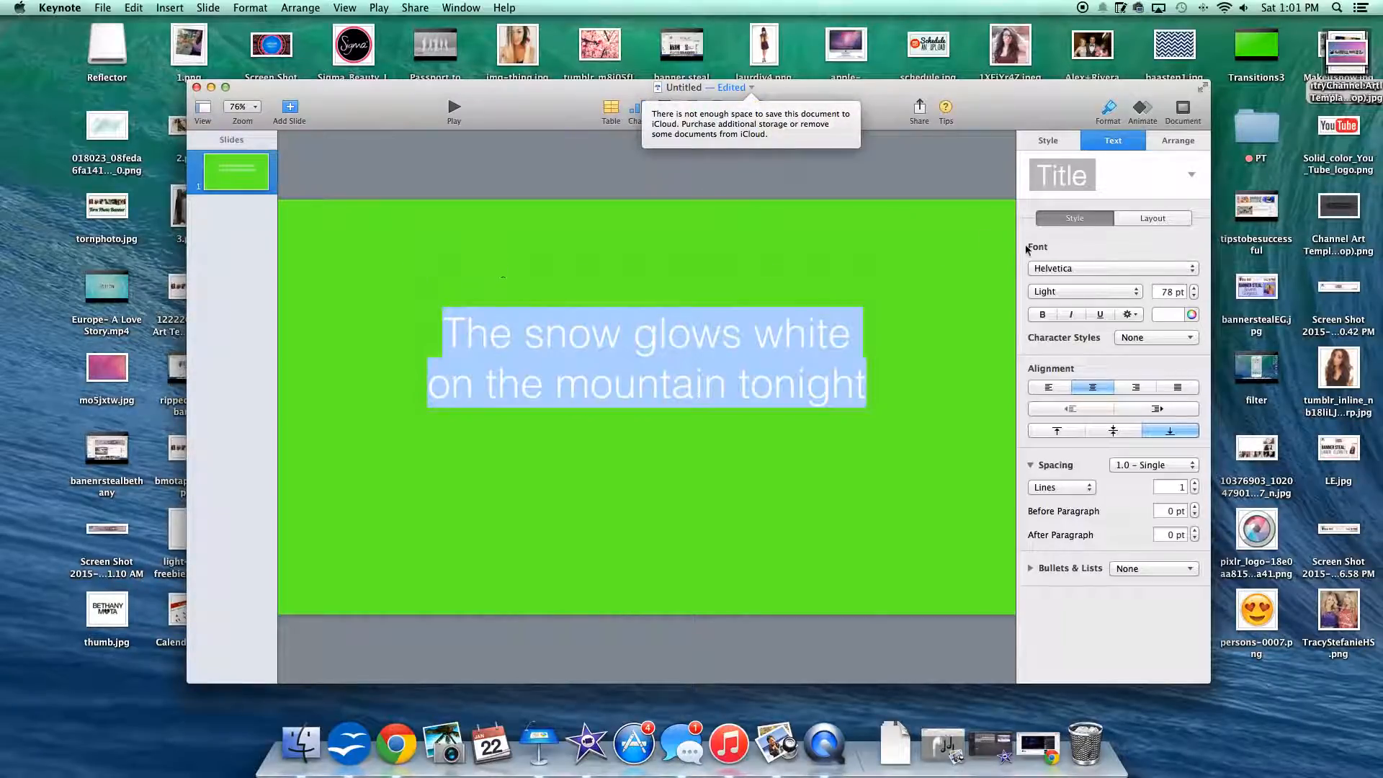
pyautogui.click(1080, 269)
pyautogui.click(1078, 552)
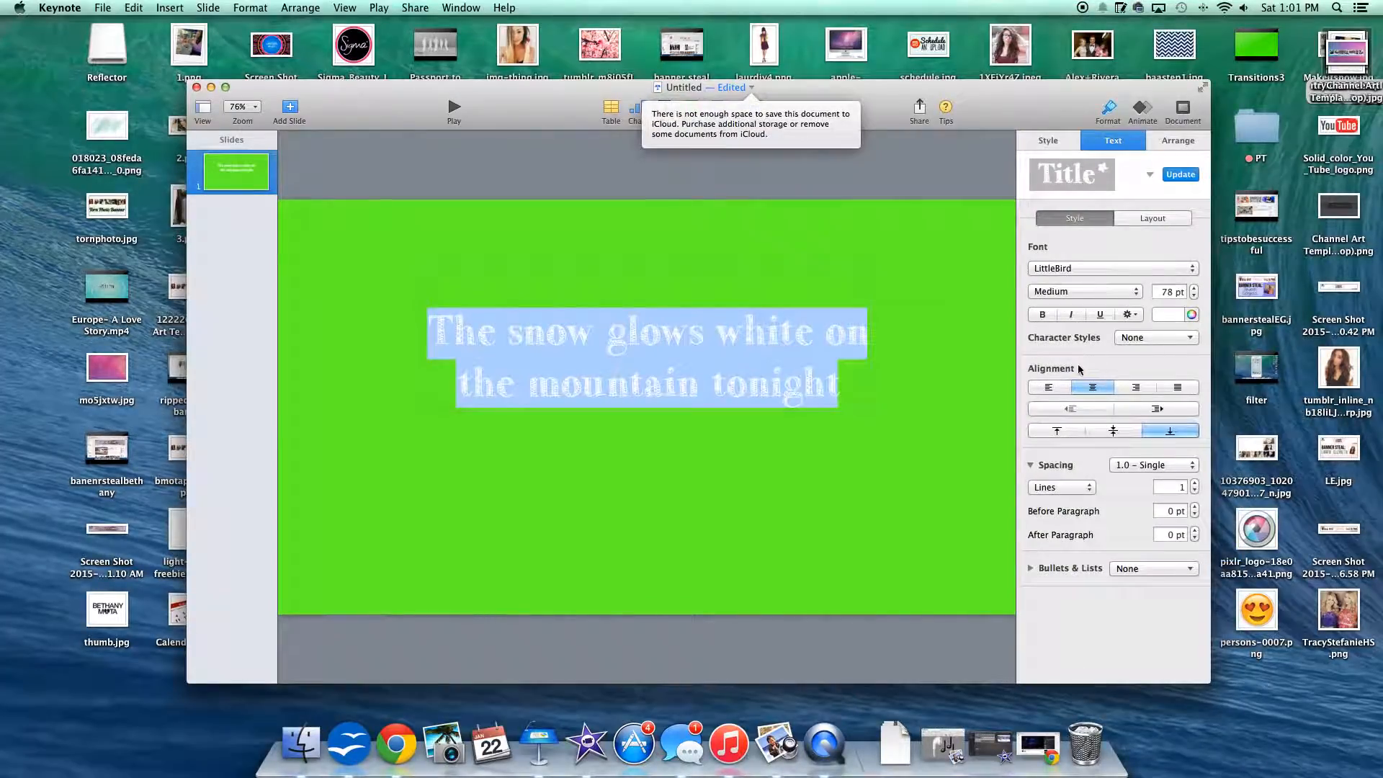
pyautogui.click(1069, 271)
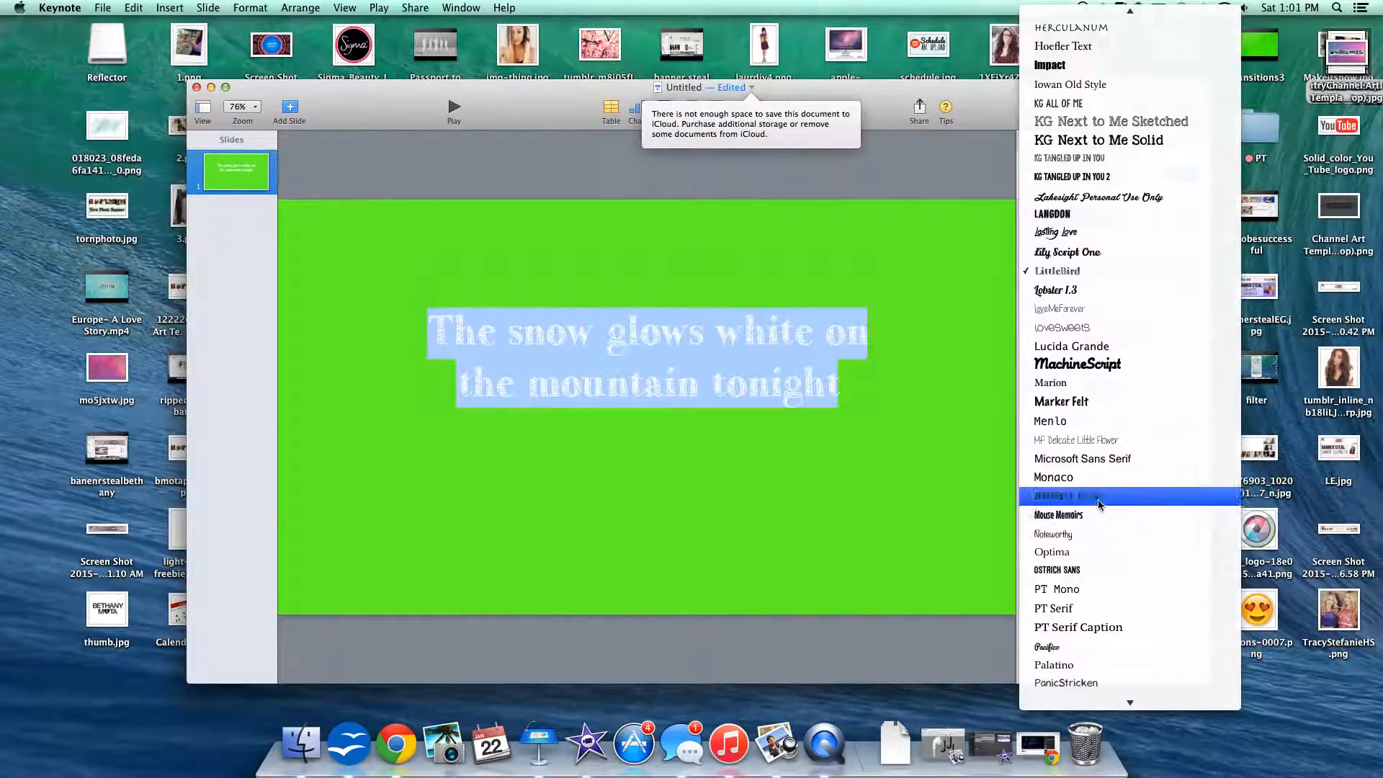
pyautogui.click(1057, 646)
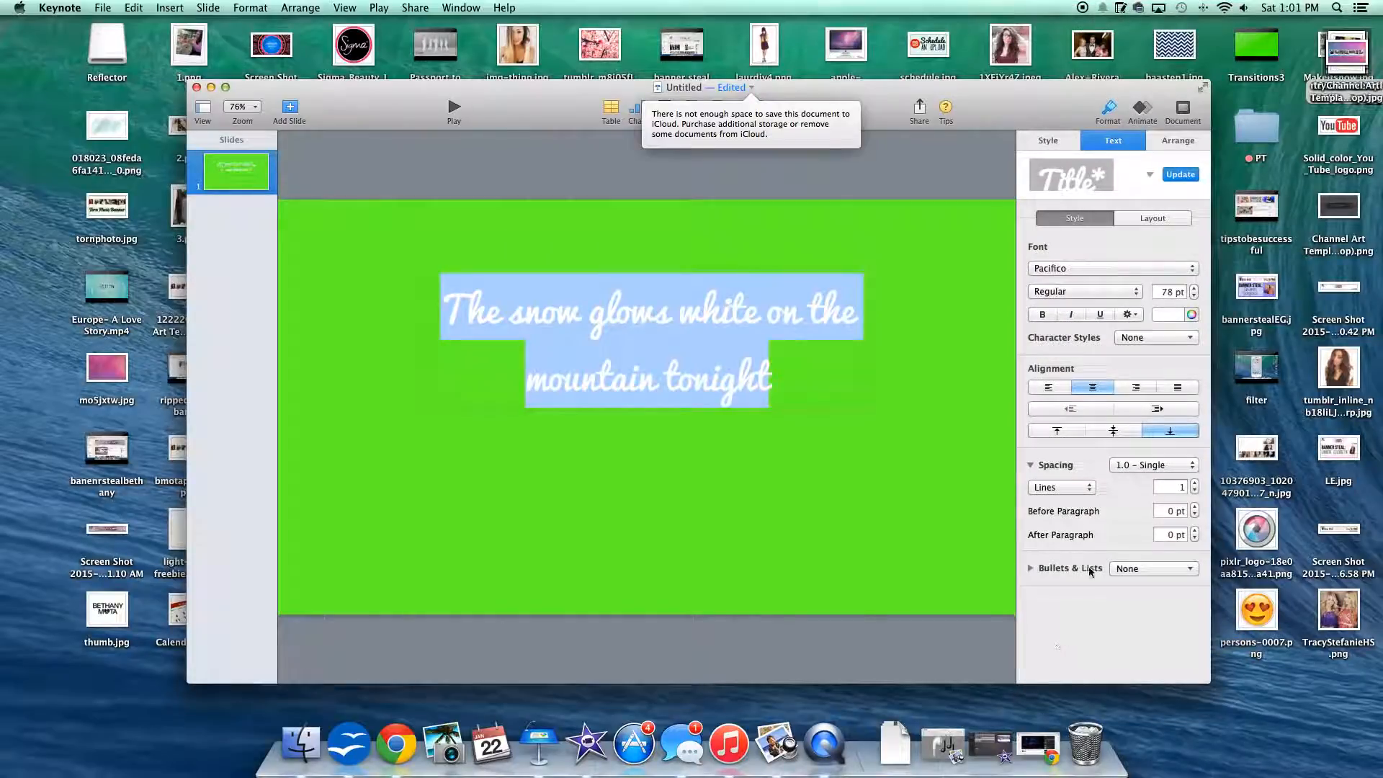
# Step: Set the font size of the selected lyric to 150 pt
pyautogui.click(1193, 289)
pyautogui.click(1193, 289)
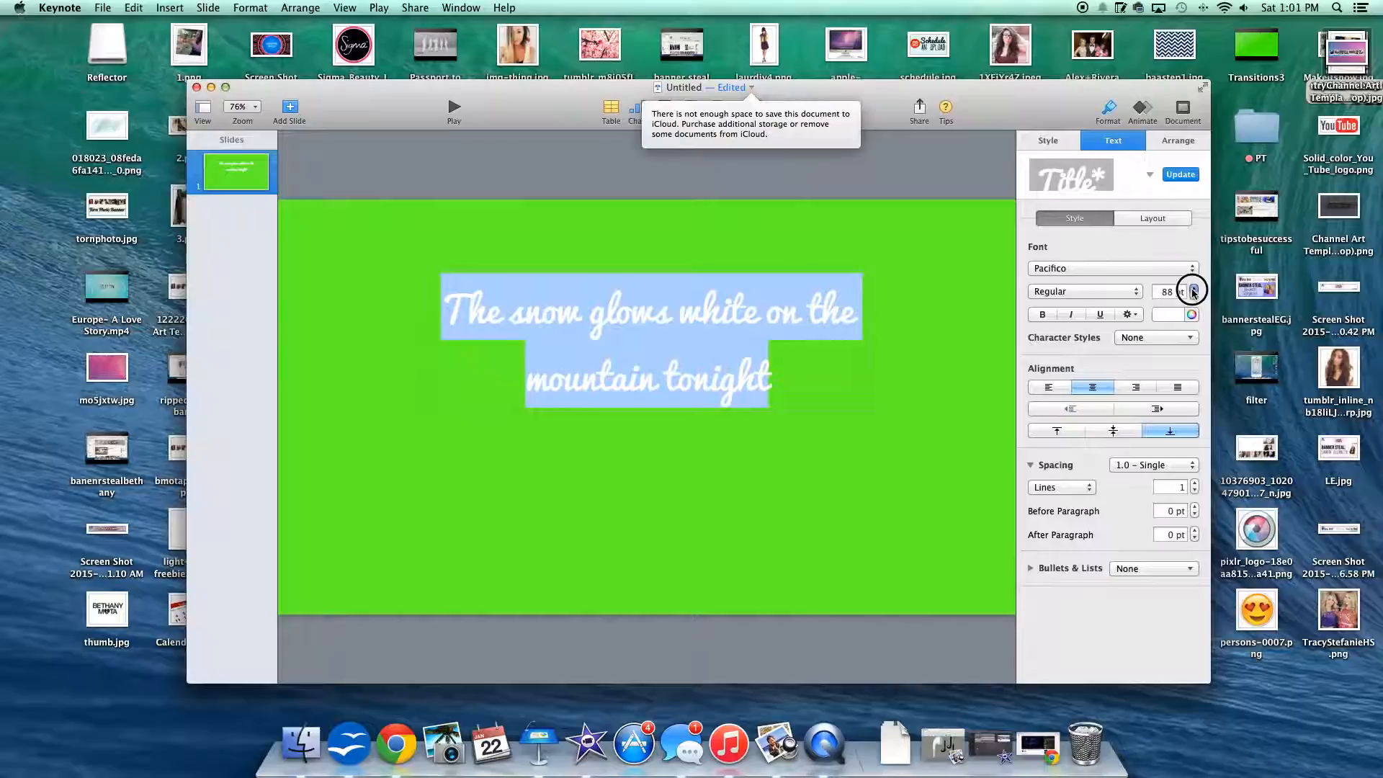
pyautogui.click(1193, 289)
pyautogui.click(1176, 290)
pyautogui.doubleClick(1176, 290)
pyautogui.write('1')
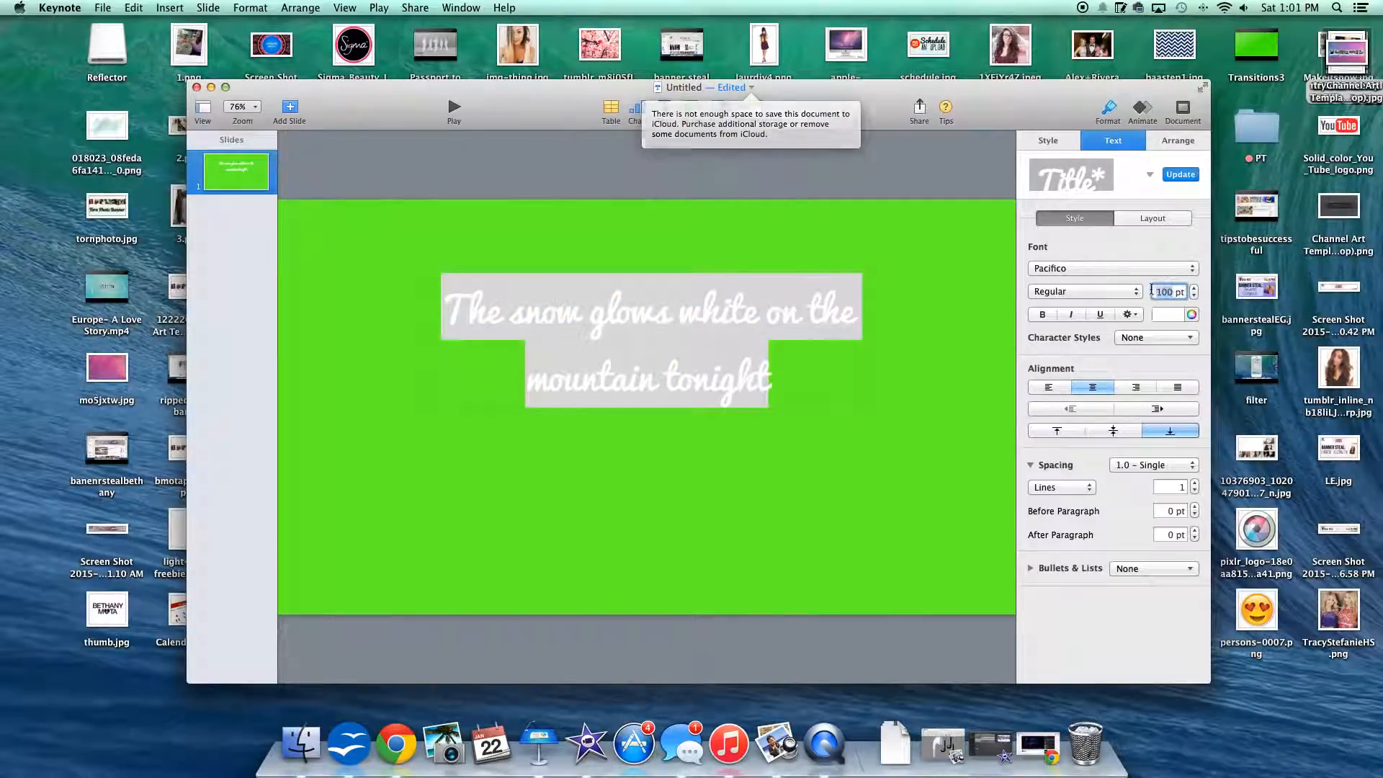
pyautogui.write('50')
pyautogui.press('Return')
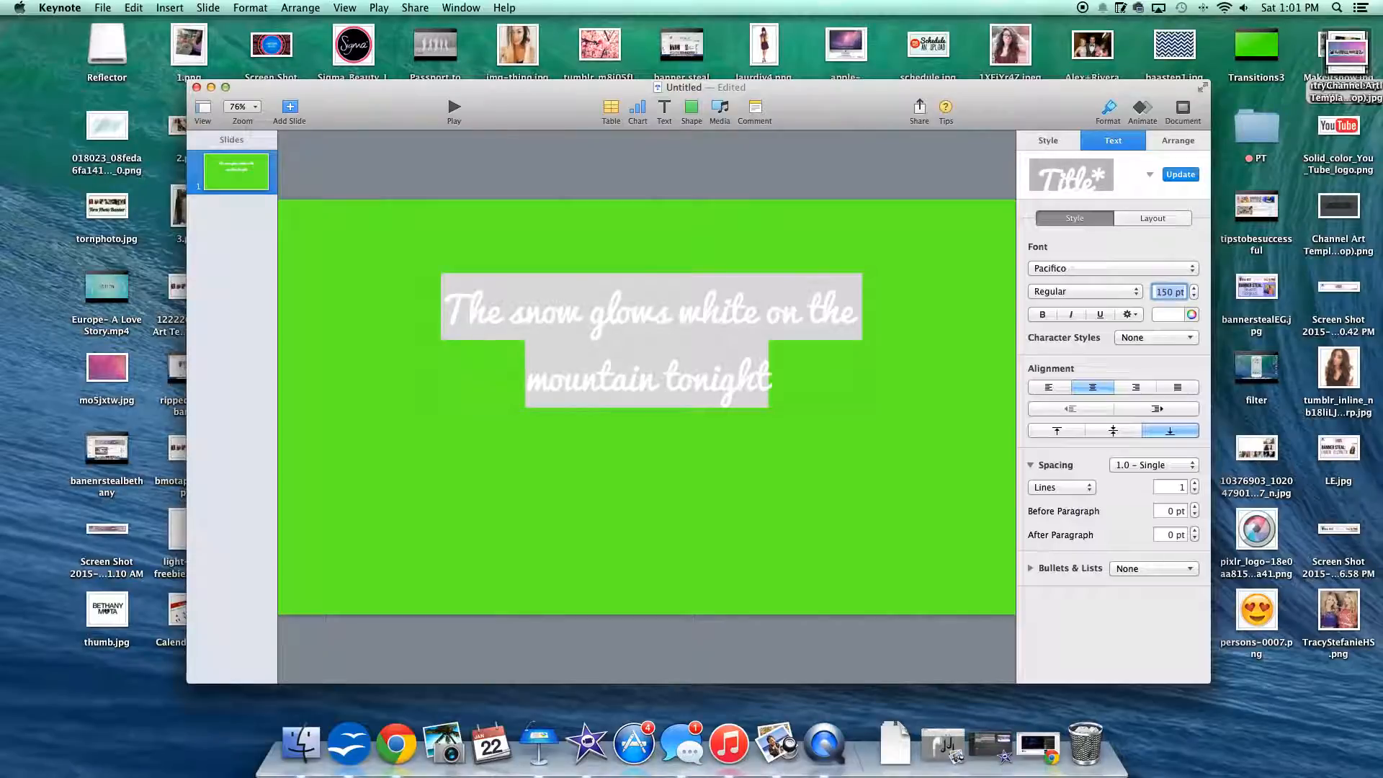
pyautogui.click(849, 419)
# Step: Enlarge the lyric's text box so the text spreads over two wide lines, and place it centered horizontally on the slide
pyautogui.click(776, 362)
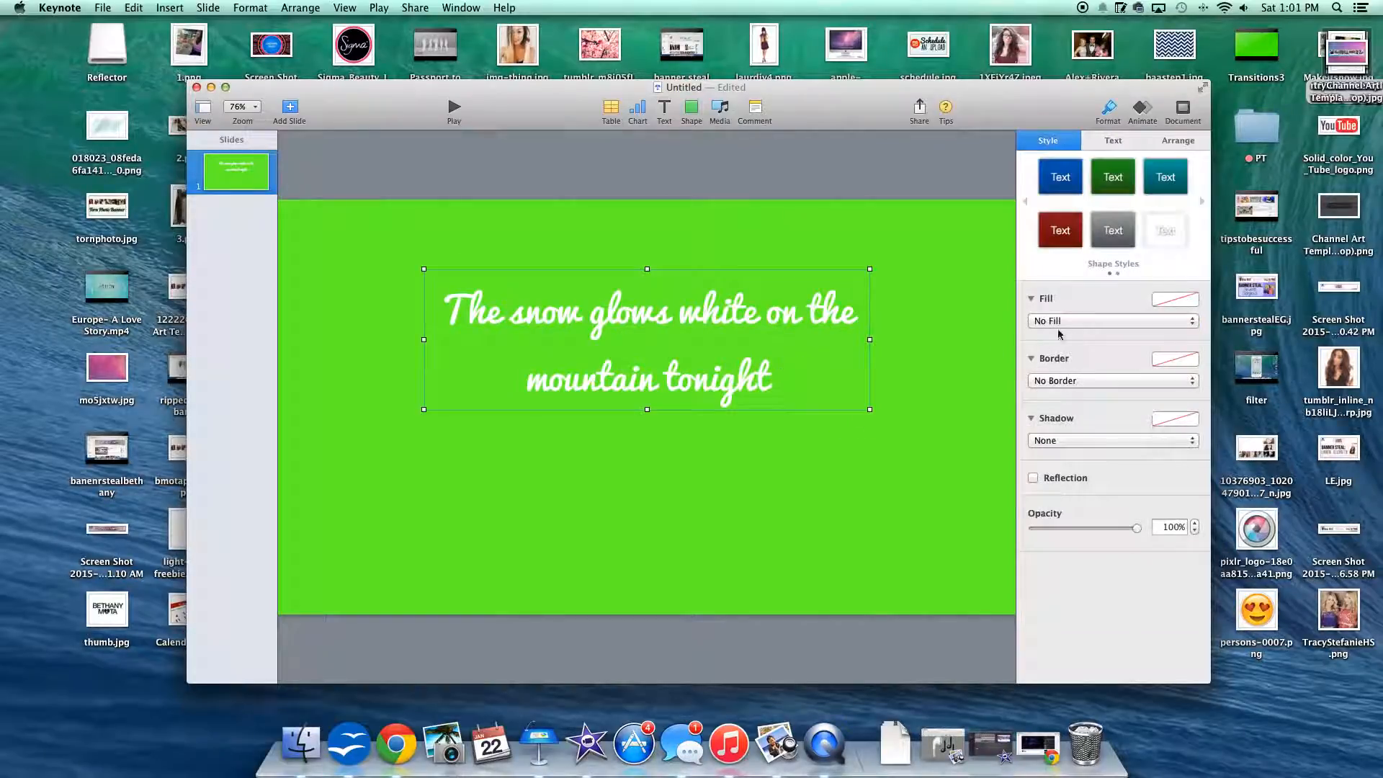
pyautogui.moveTo(870, 408); pyautogui.dragTo(994, 611)
pyautogui.moveTo(799, 465); pyautogui.dragTo(806, 344)
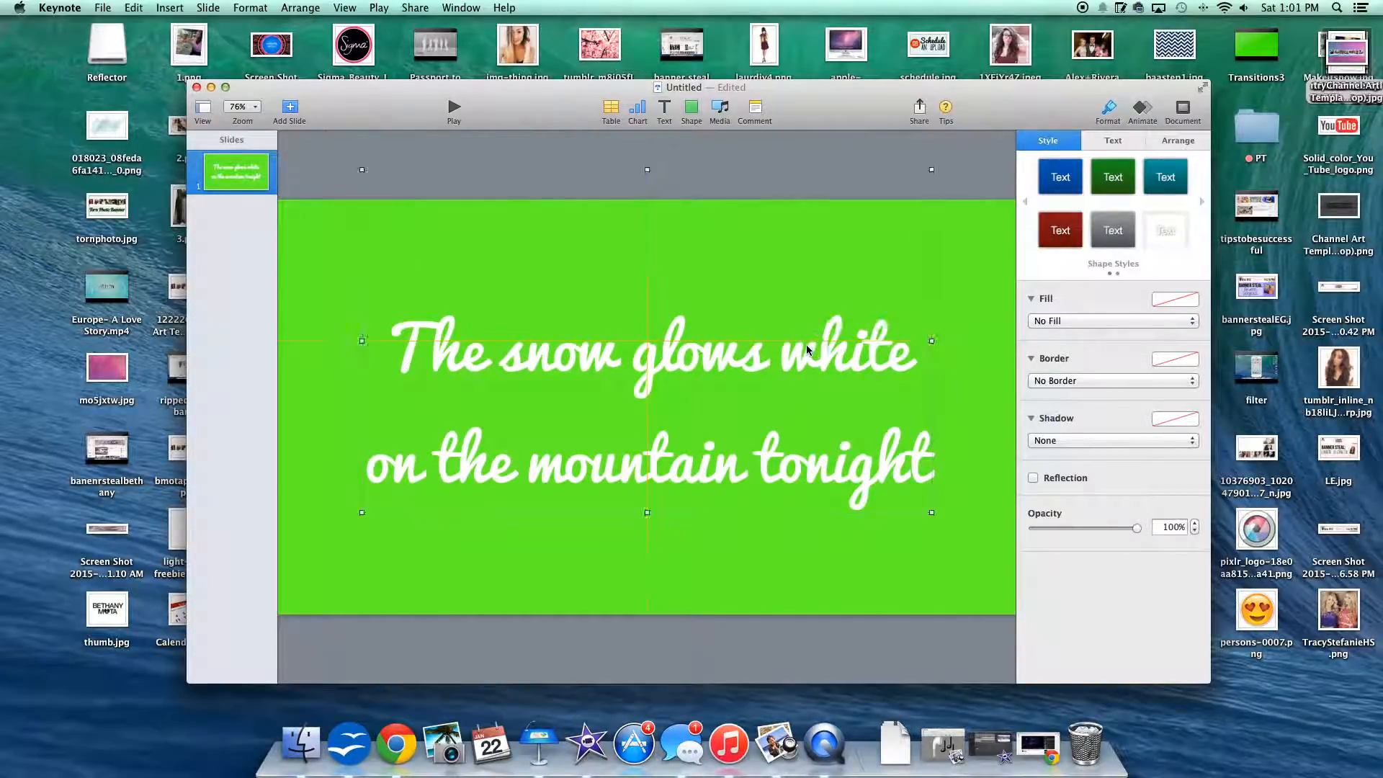
# Step: Add a Drop build-in effect to the lyric text and deliver it By Word
pyautogui.click(1142, 116)
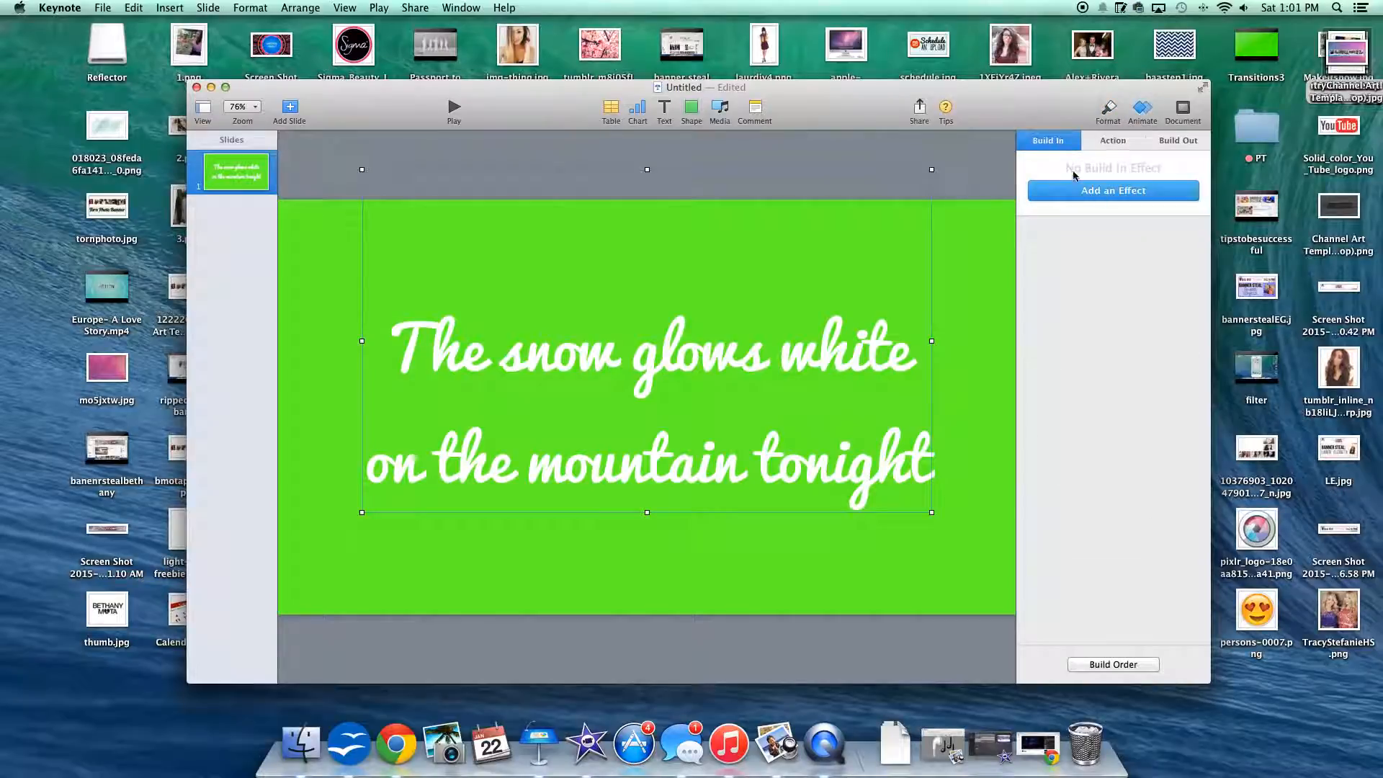
pyautogui.click(1112, 194)
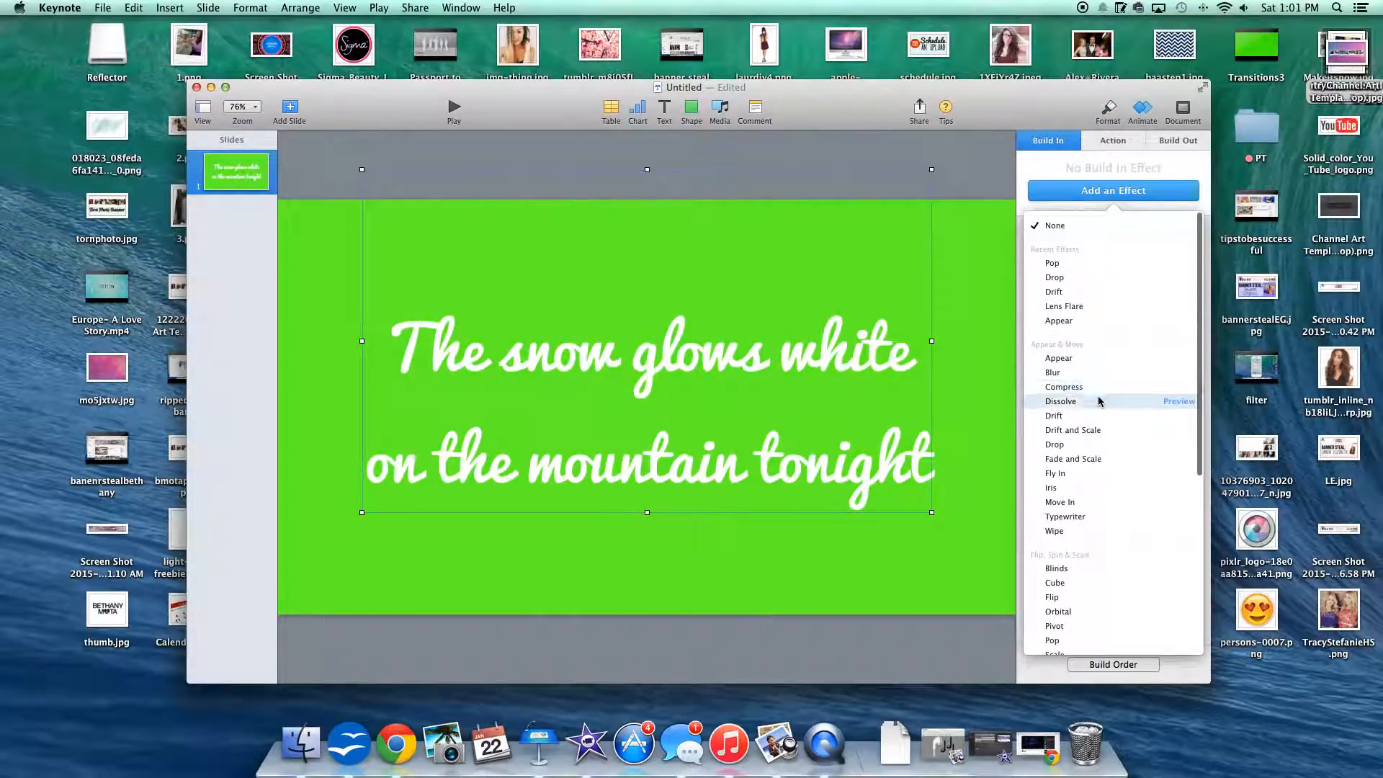
pyautogui.click(1181, 445)
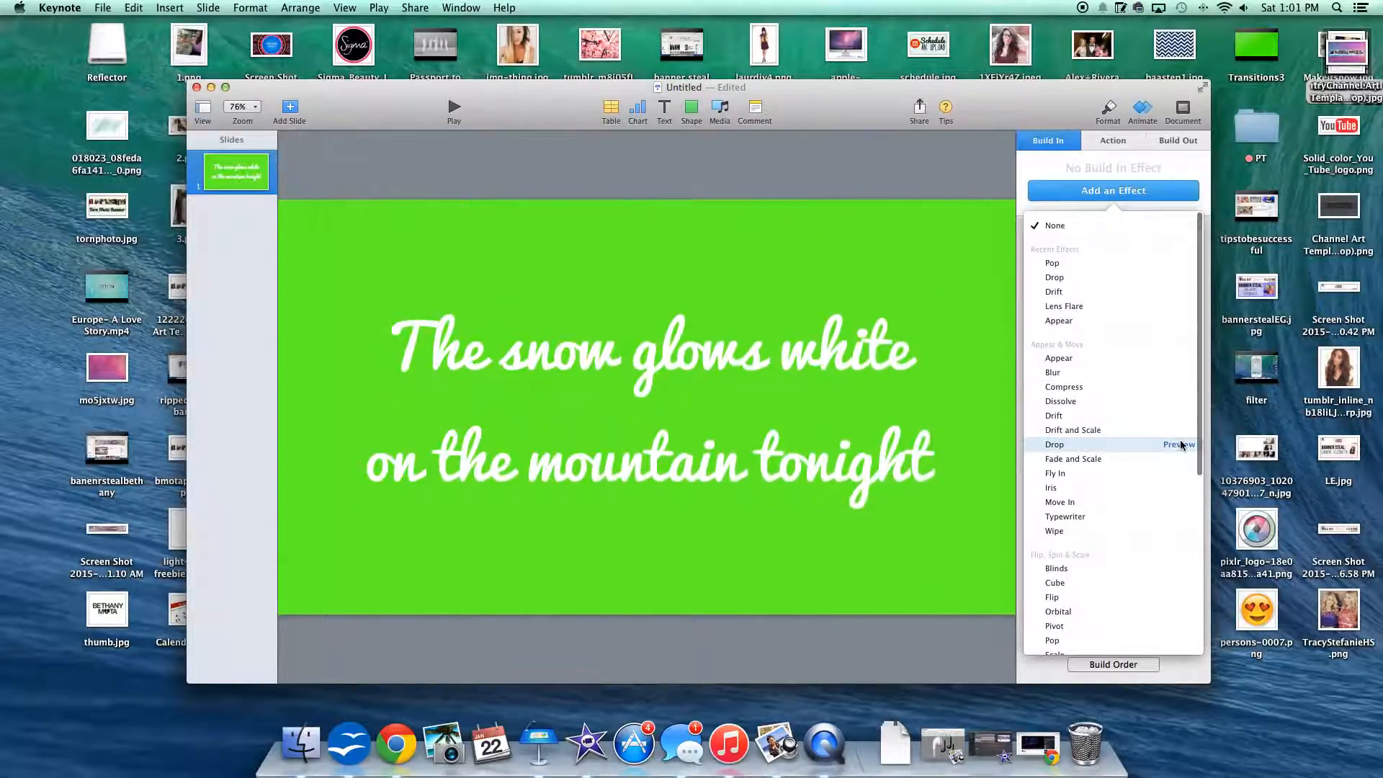
pyautogui.click(1121, 447)
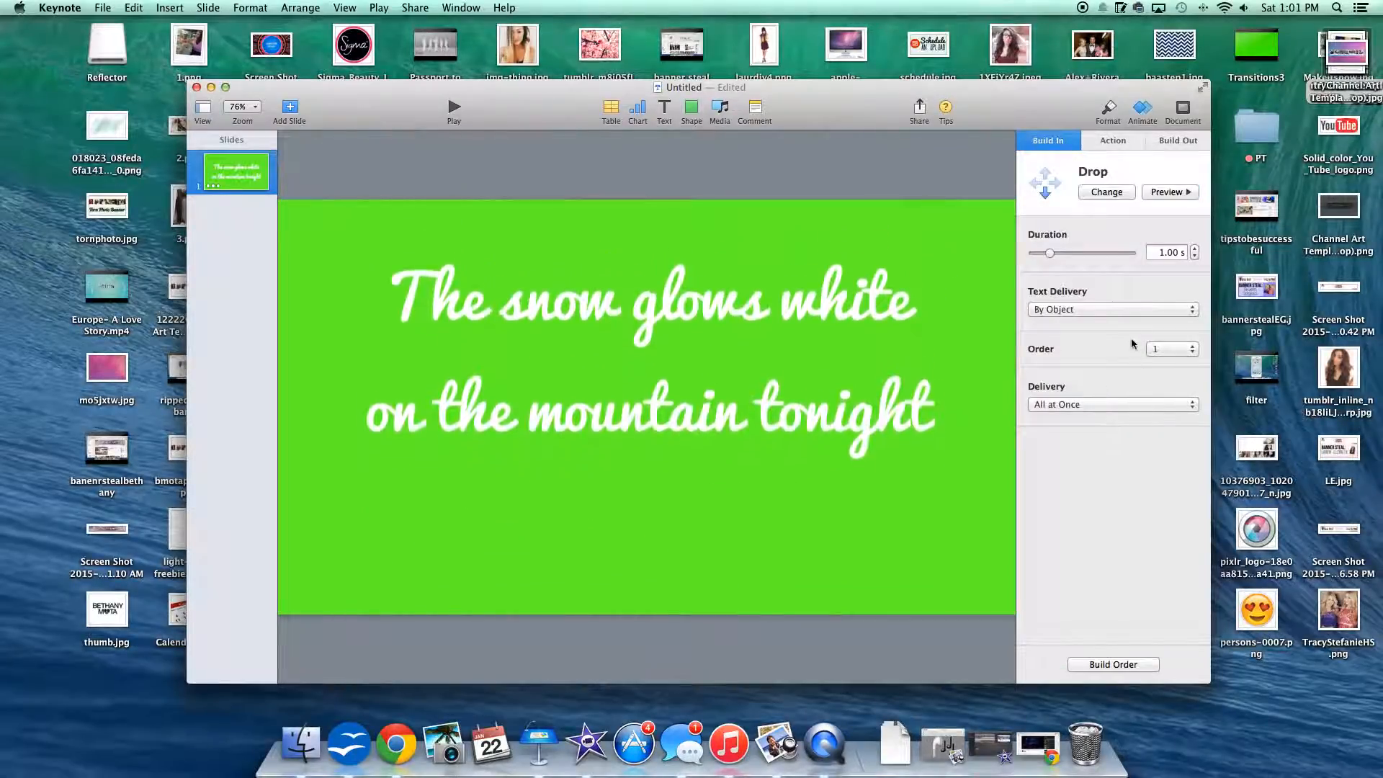
pyautogui.click(1088, 309)
pyautogui.click(1078, 322)
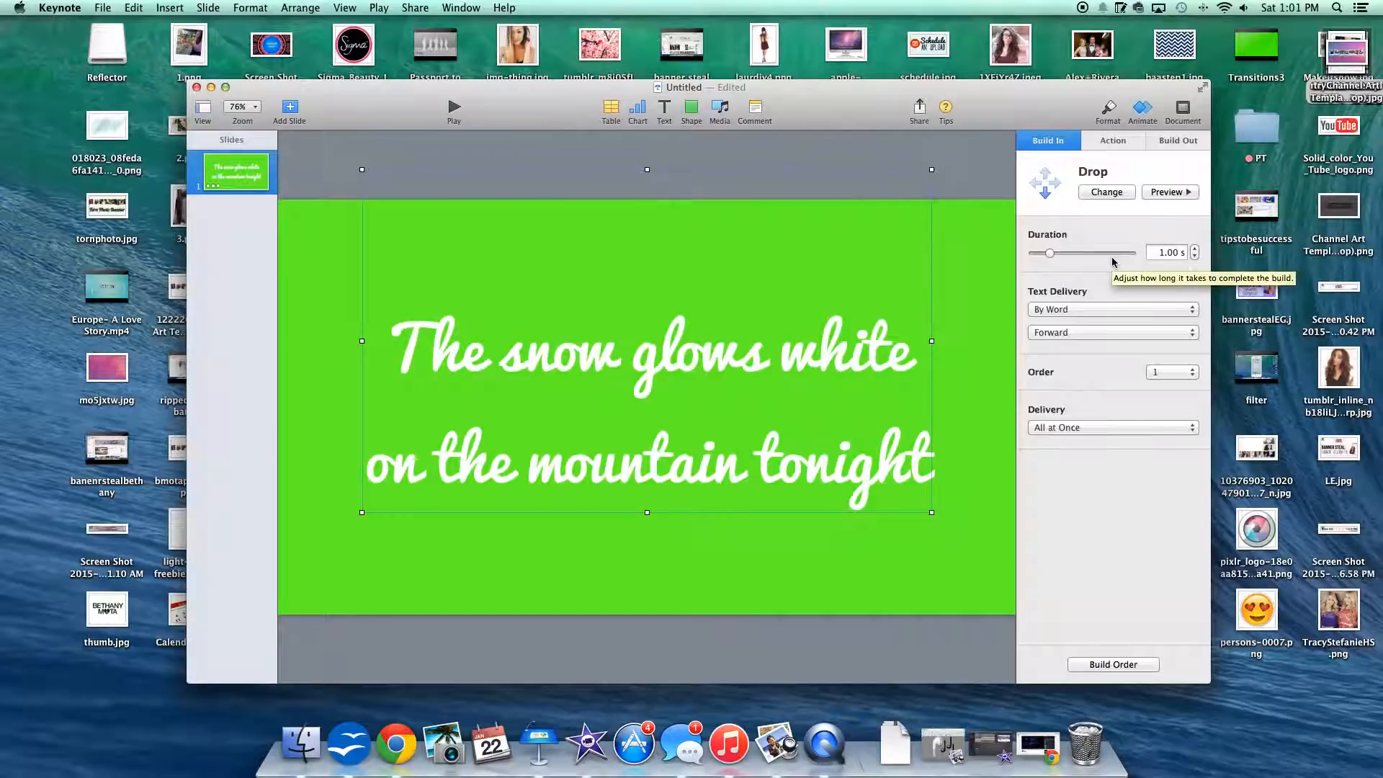
# Step: Preview the word-by-word Drop build and set its duration to 1.50 s
pyautogui.click(1171, 192)
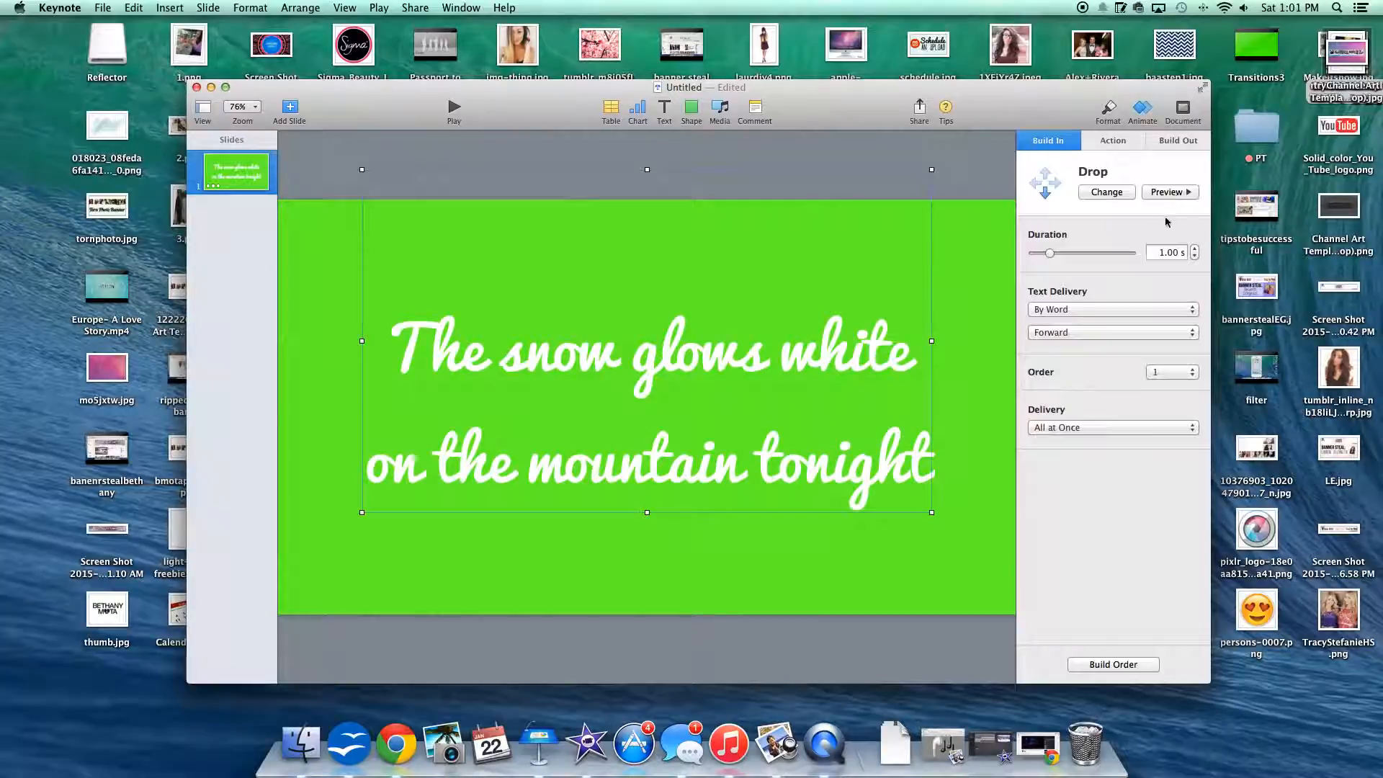
pyautogui.click(1168, 192)
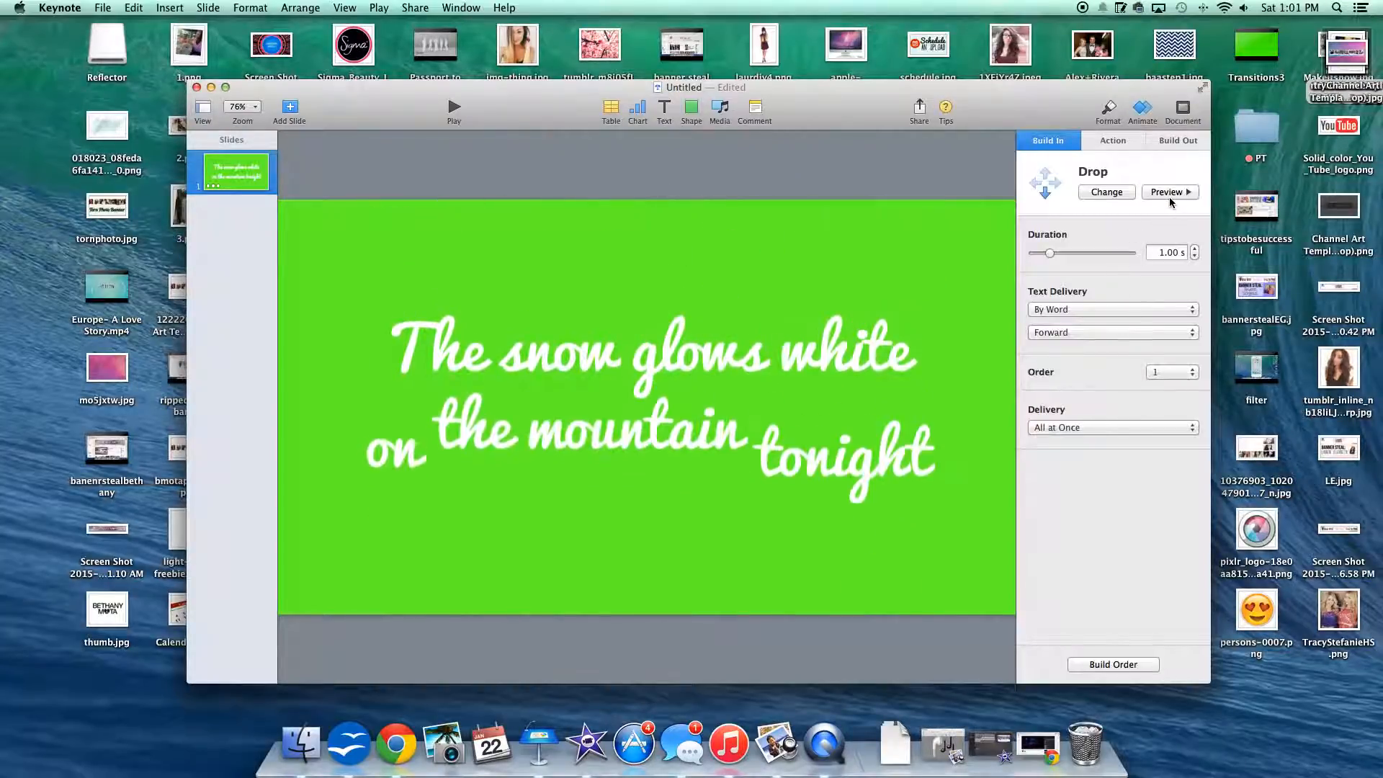
pyautogui.click(1168, 196)
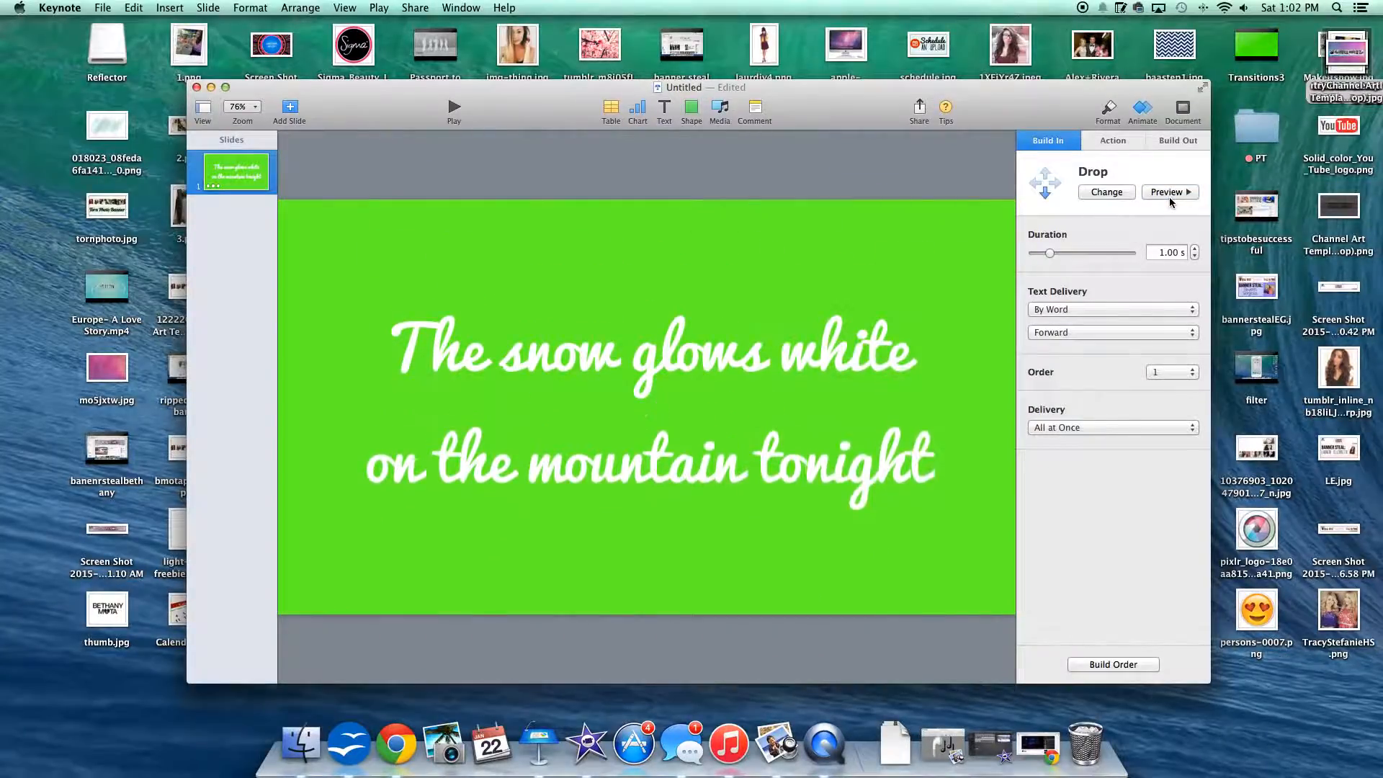
pyautogui.moveTo(1048, 257); pyautogui.dragTo(1055, 254)
pyautogui.click(1165, 196)
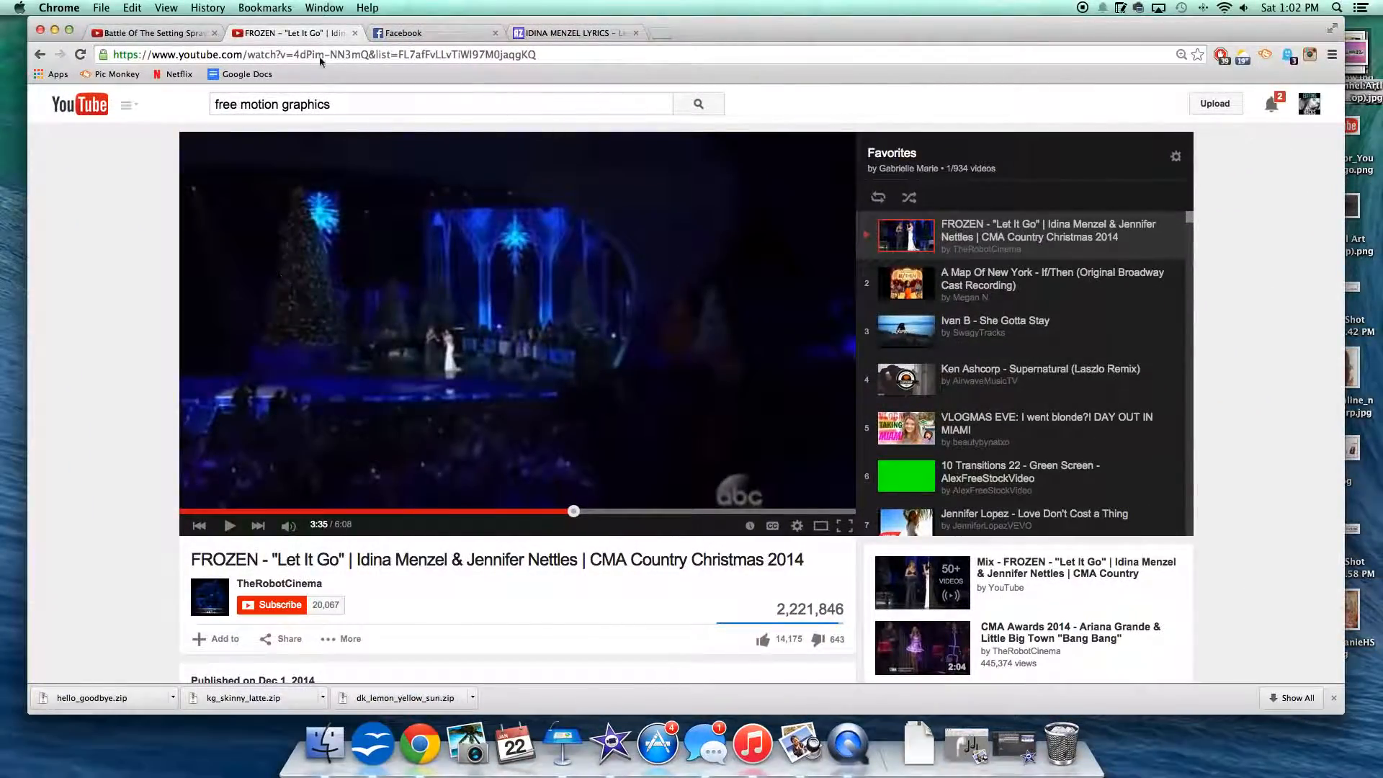
# Step: Switch to YouTube in Chrome, search for "let it go" and play Disney's Frozen "Let It Go" sequence
pyautogui.moveTo(334, 105); pyautogui.dragTo(95, 79)
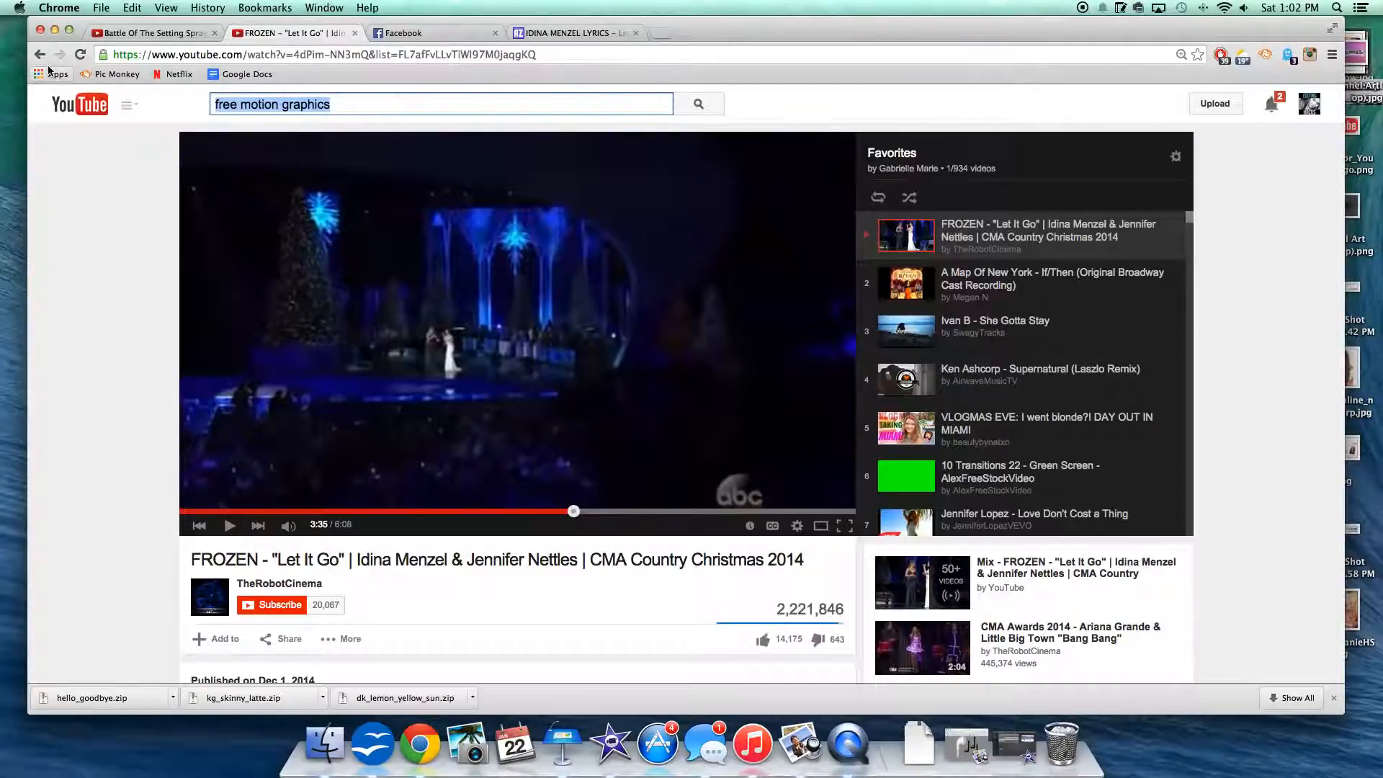
pyautogui.write('let it go')
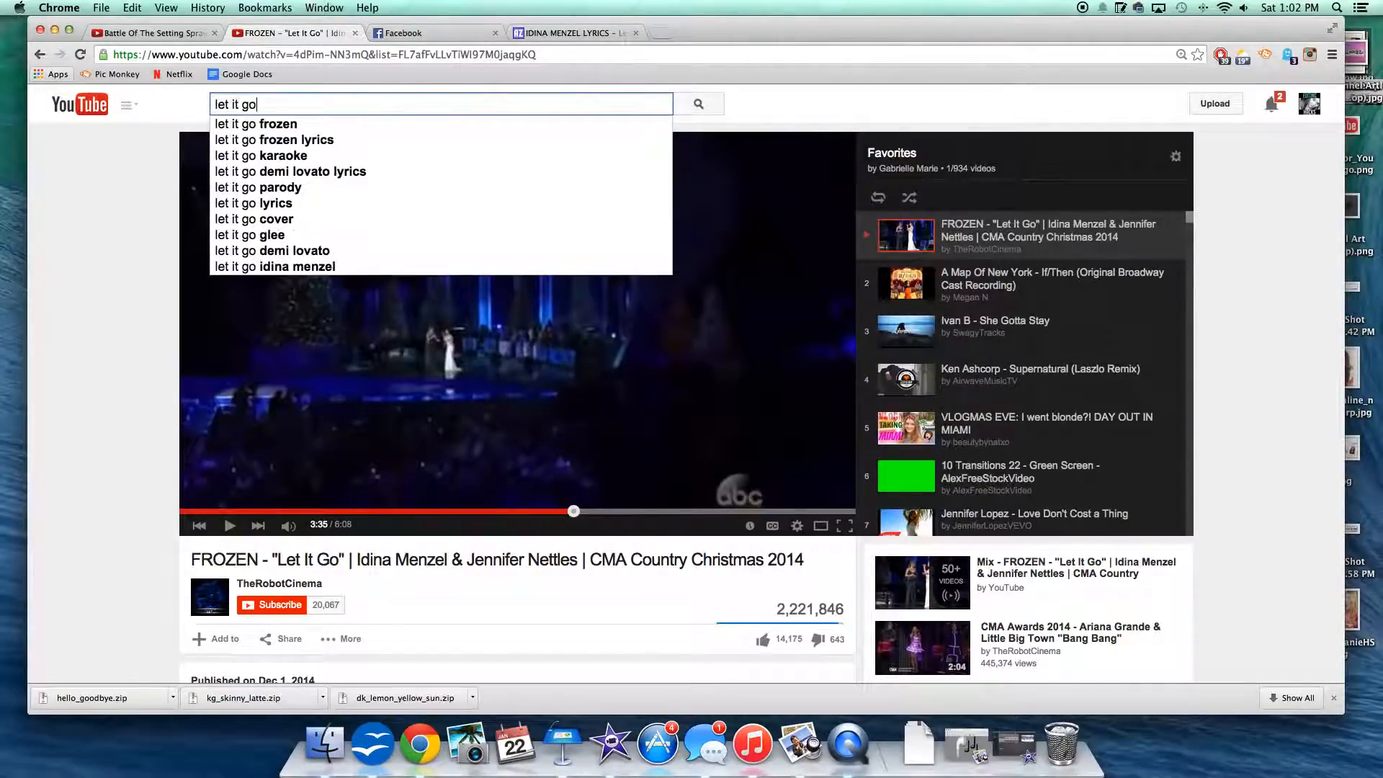
pyautogui.press('Return')
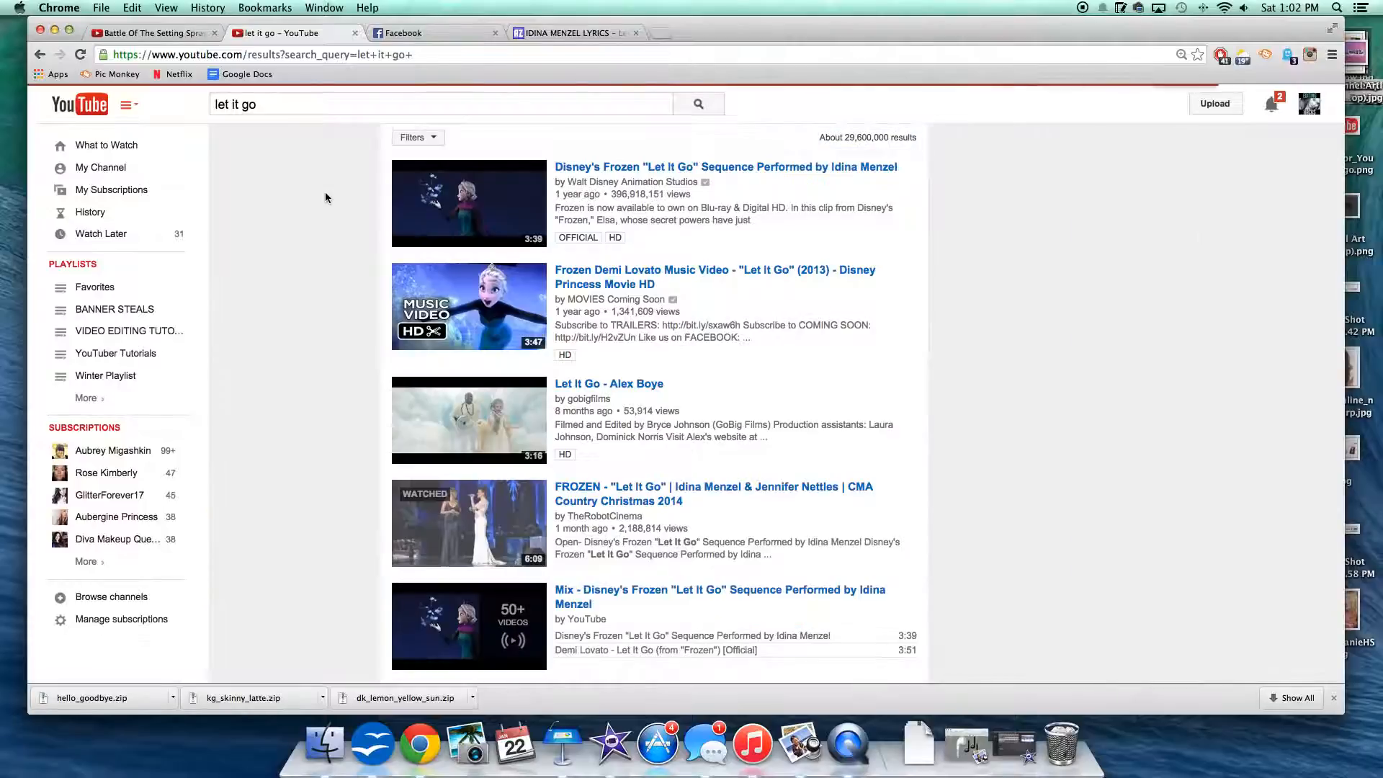
pyautogui.click(468, 210)
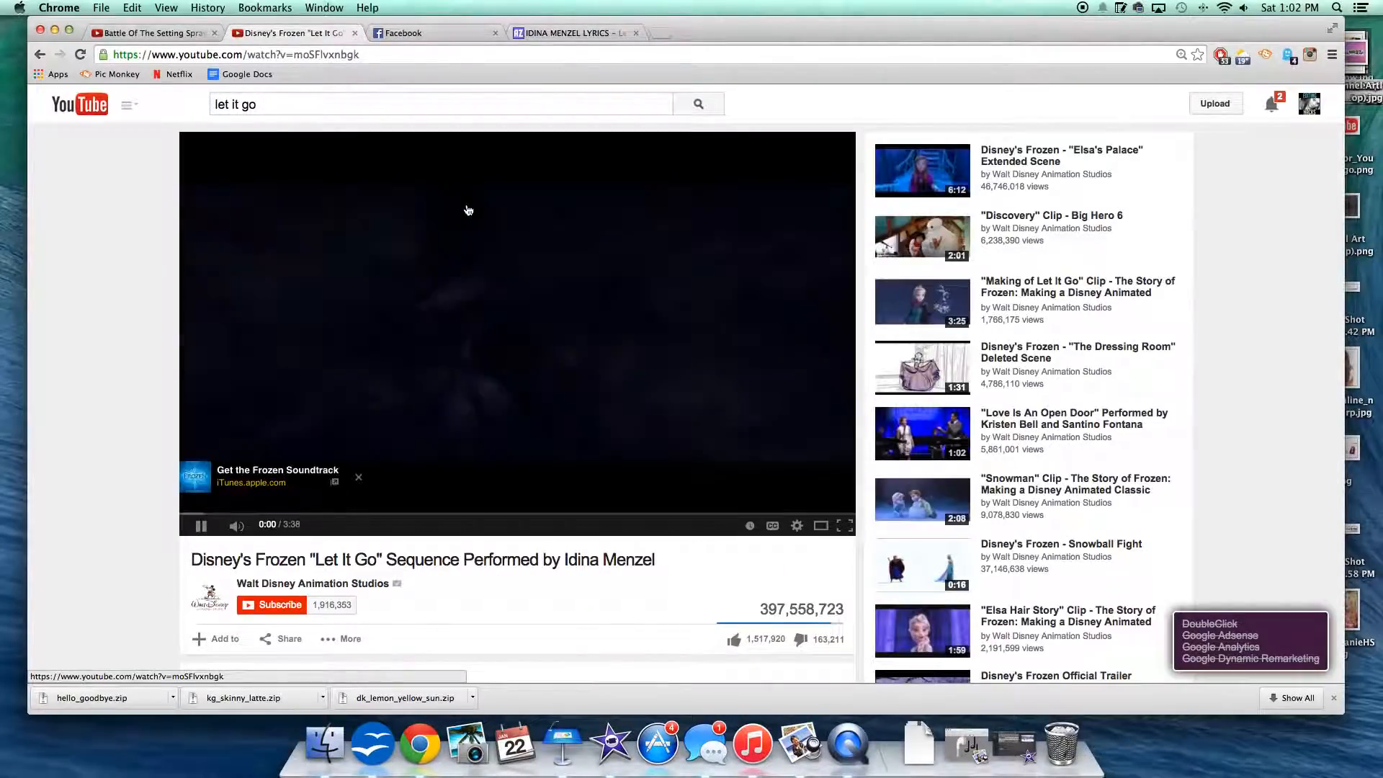
pyautogui.click(562, 742)
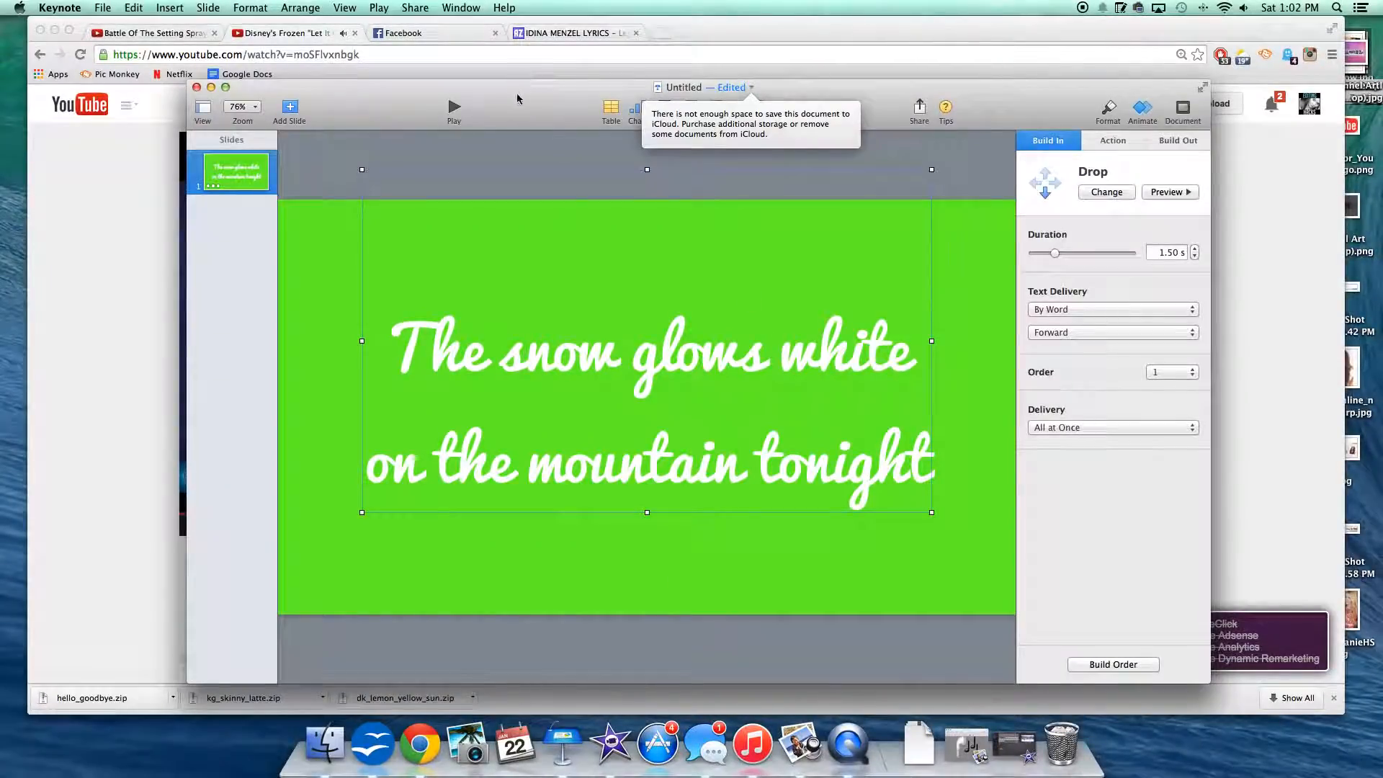
pyautogui.click(503, 69)
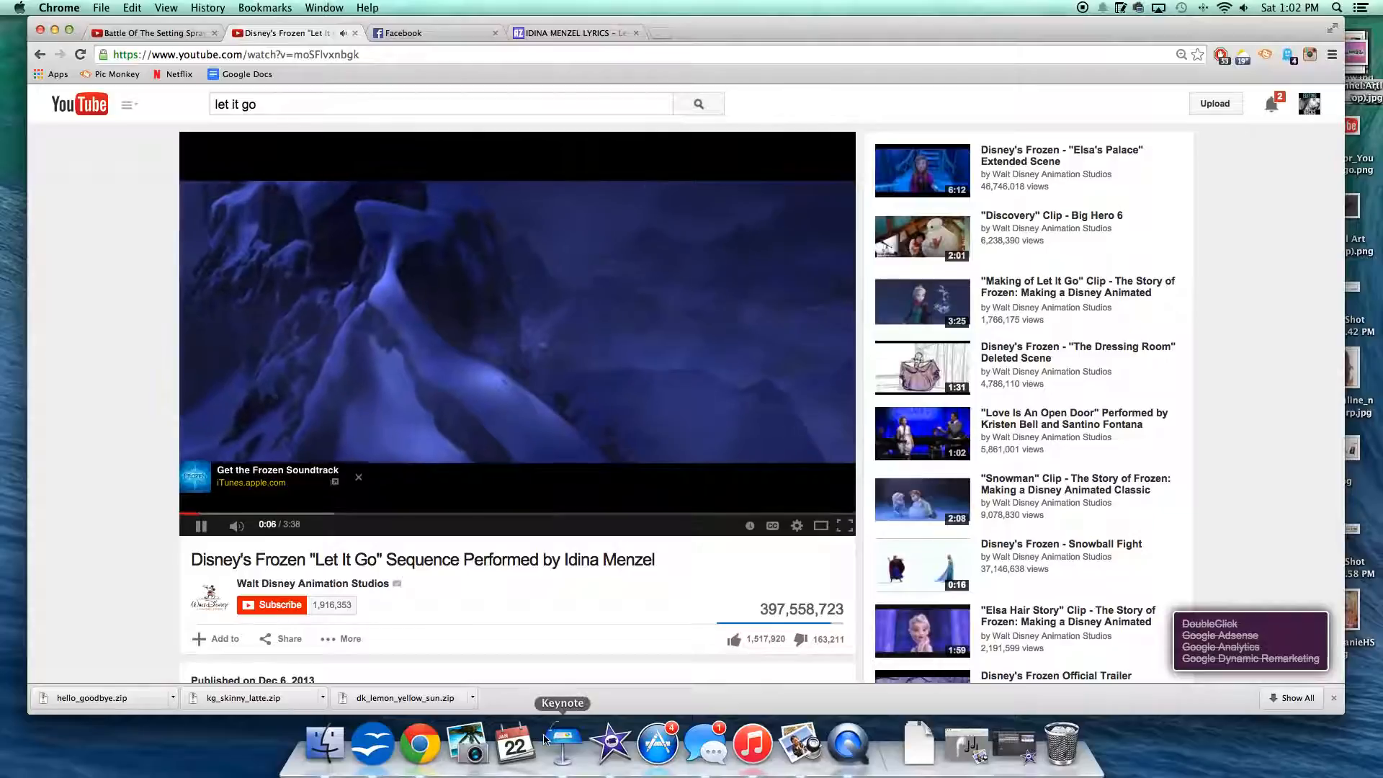
# Step: Switch to Keynote, move its window clear of the playing video, and preview the lyric's Drop build against the song
pyautogui.click(562, 742)
pyautogui.moveTo(855, 86); pyautogui.dragTo(1002, 39)
pyautogui.click(1314, 141)
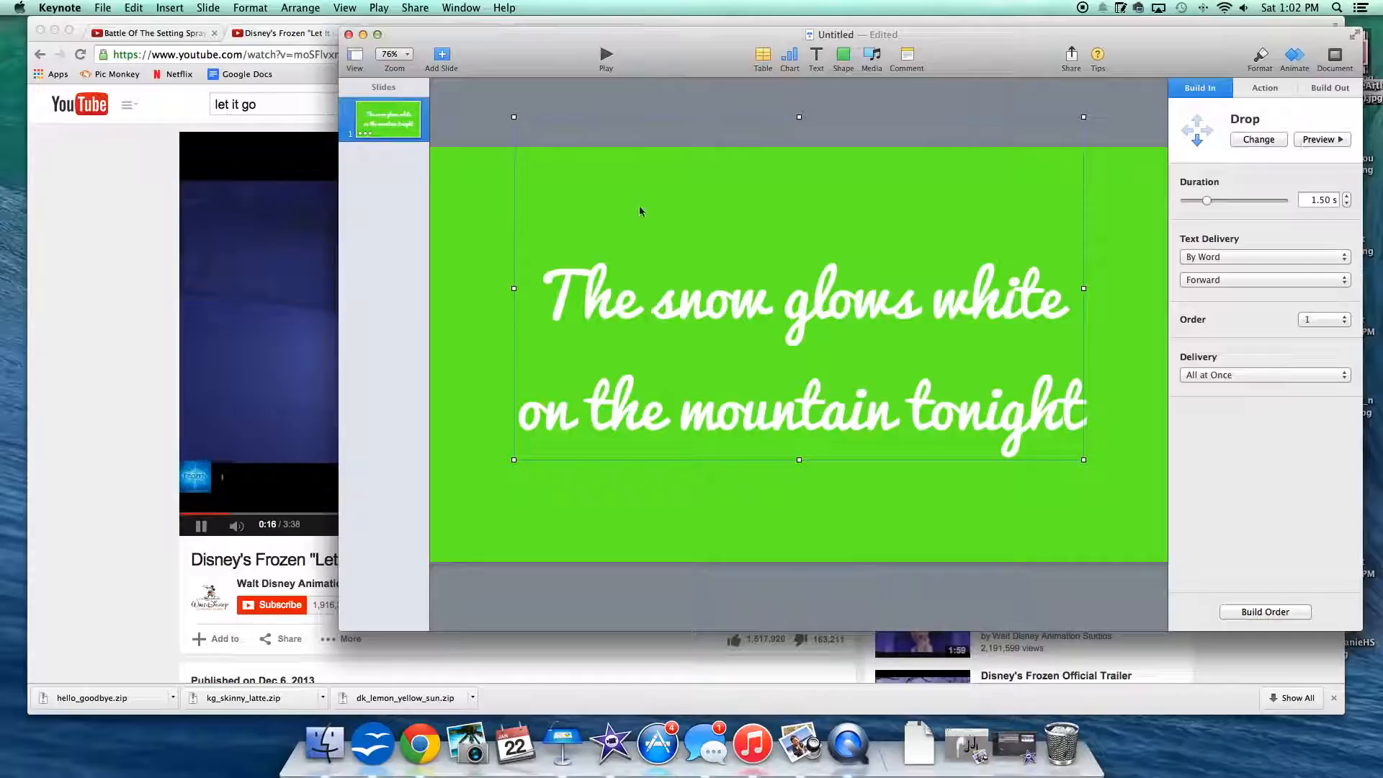
# Step: Pause the "Let It Go" video on YouTube and minimize the Chrome window
pyautogui.click(198, 524)
pyautogui.click(201, 526)
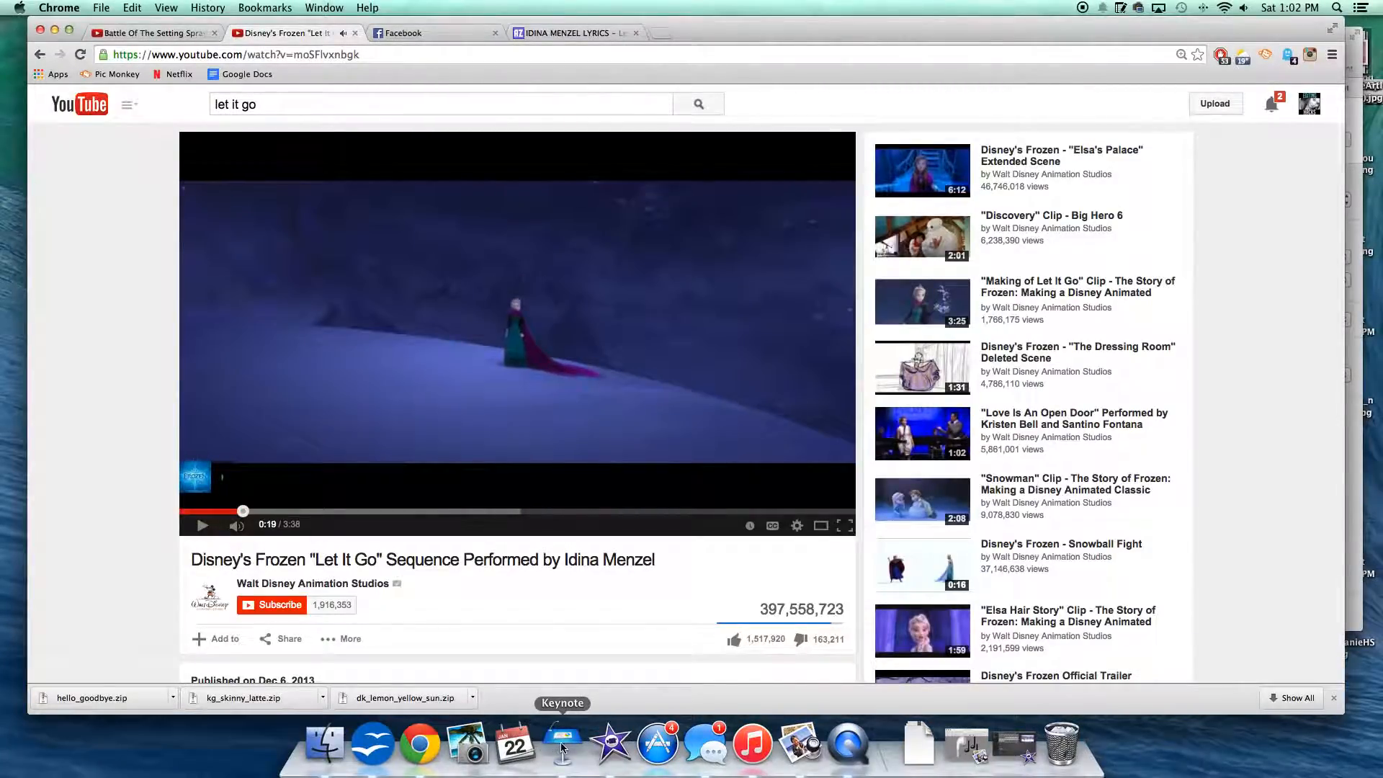
pyautogui.click(55, 30)
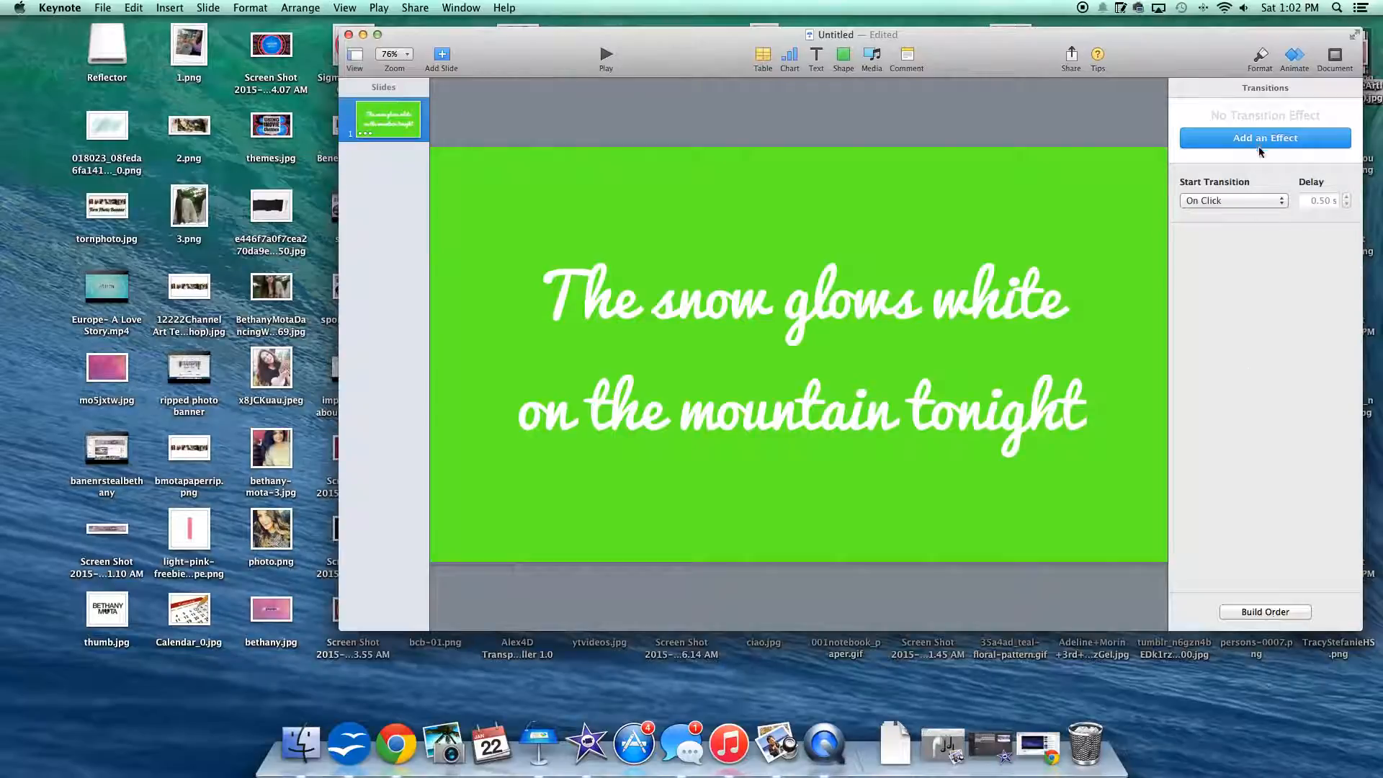
# Step: Set the lyric's Drop build to start After Transition in the build order
pyautogui.click(1294, 59)
pyautogui.click(1293, 57)
pyautogui.click(1049, 274)
pyautogui.click(1251, 613)
pyautogui.click(1010, 596)
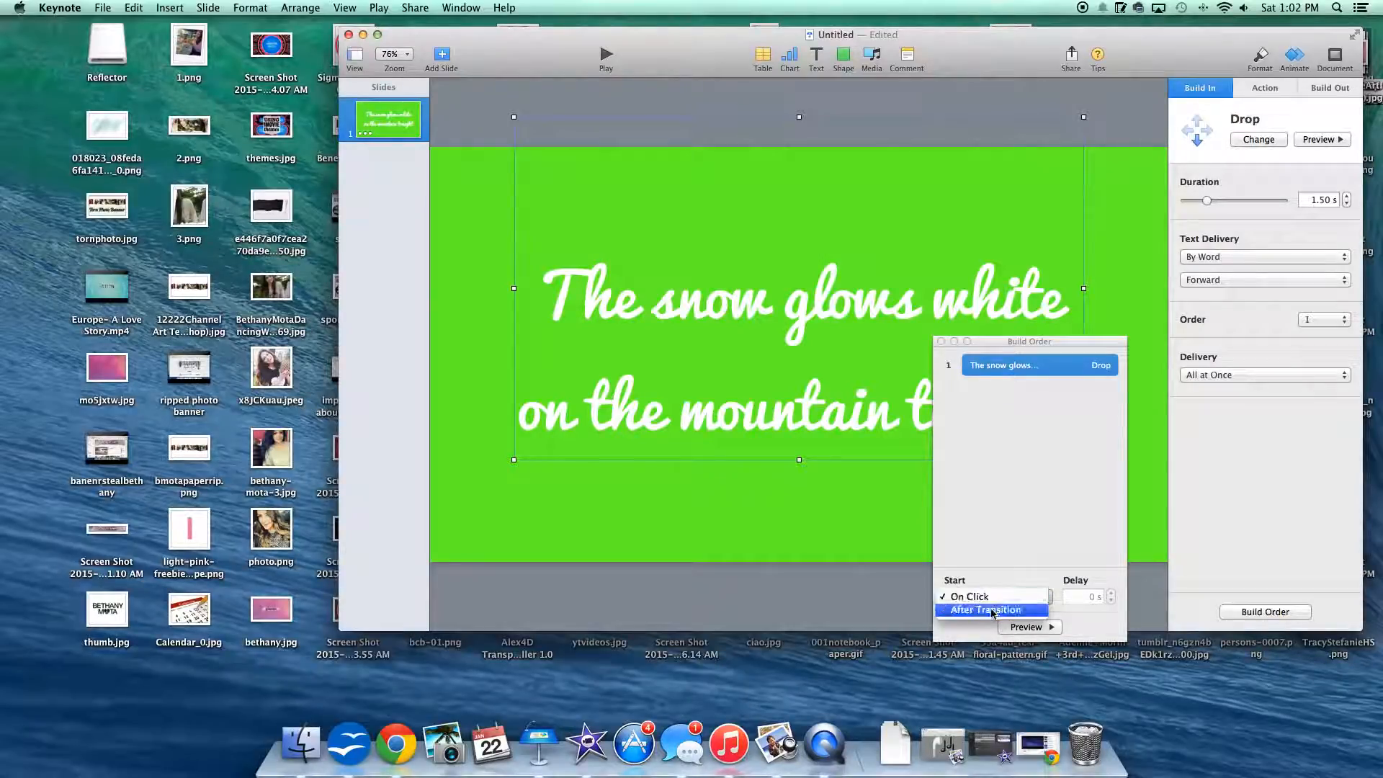
pyautogui.click(992, 612)
pyautogui.click(939, 342)
# Step: Add a Blur build-out effect to the lyric text and preview it
pyautogui.click(1325, 89)
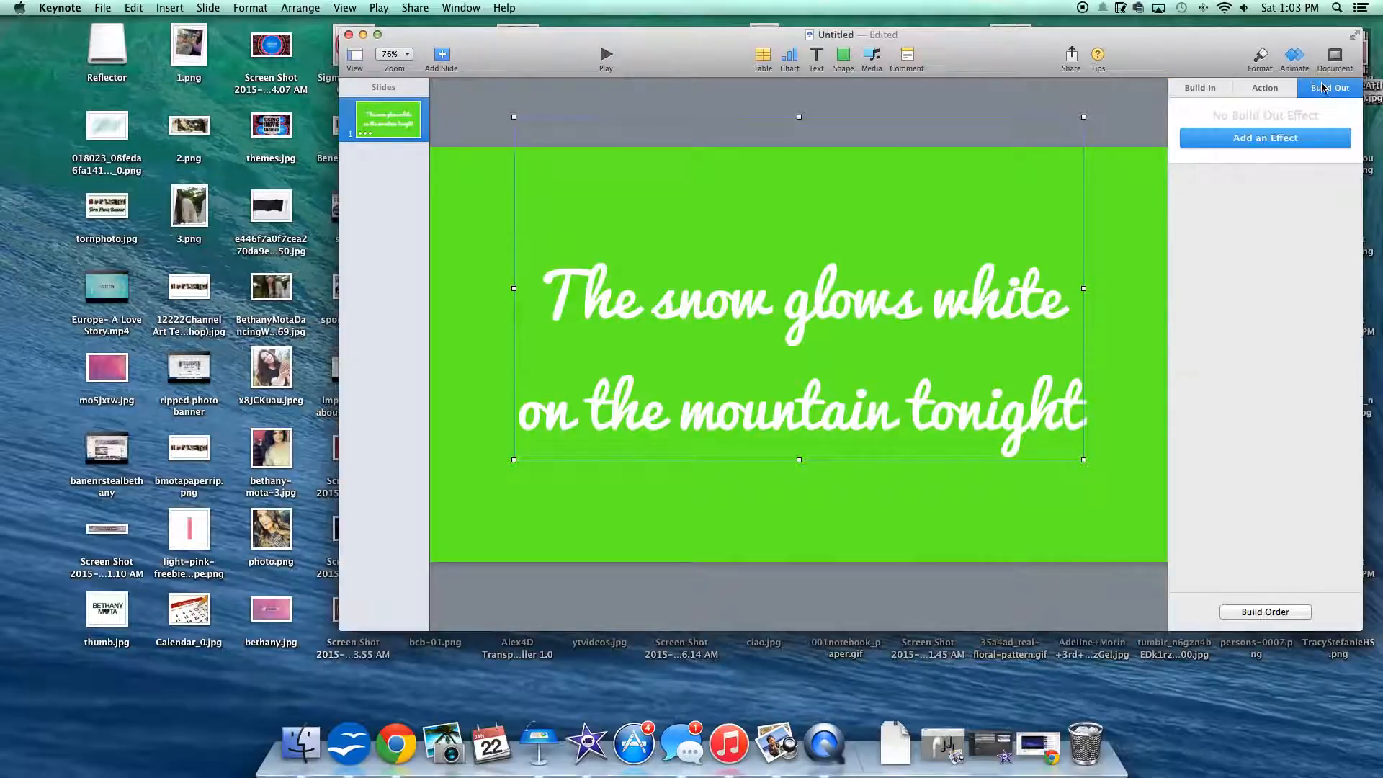
pyautogui.click(1247, 141)
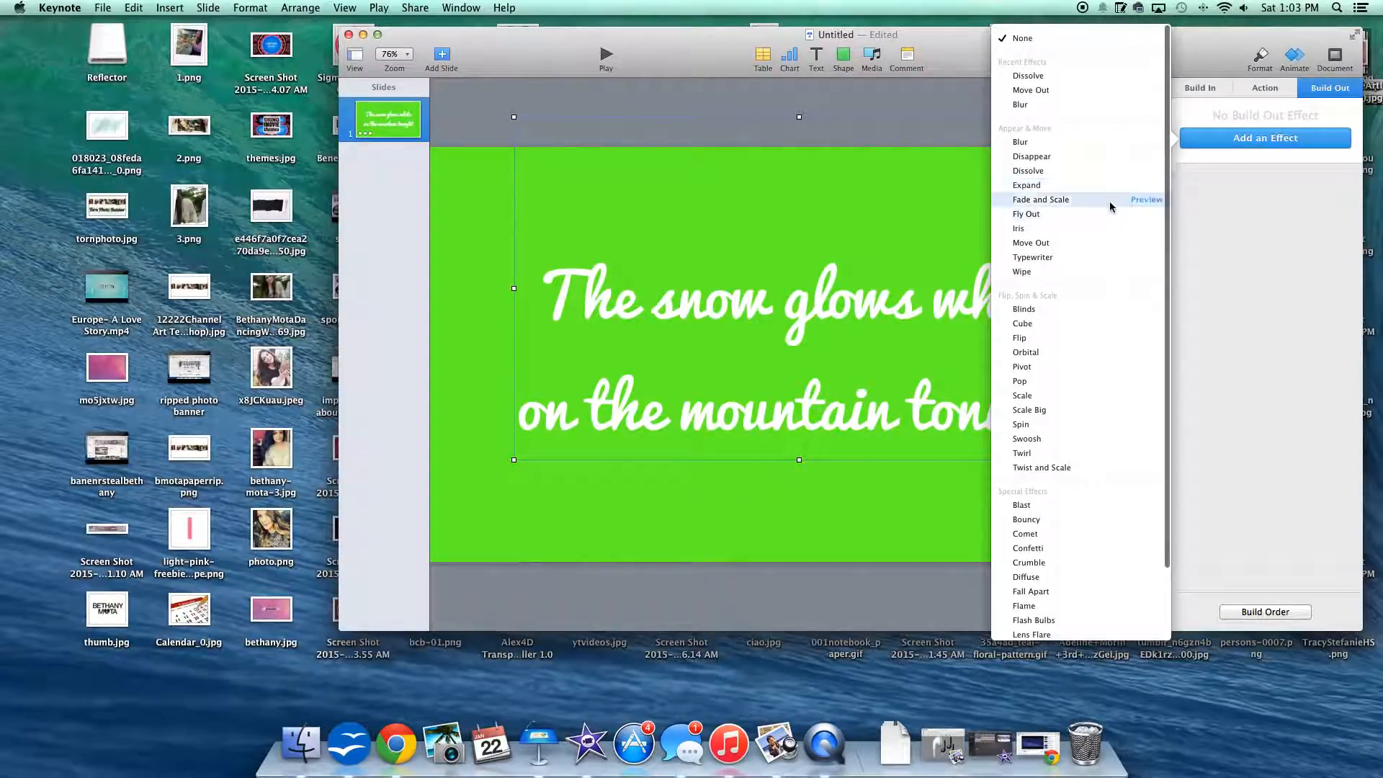
pyautogui.click(1140, 157)
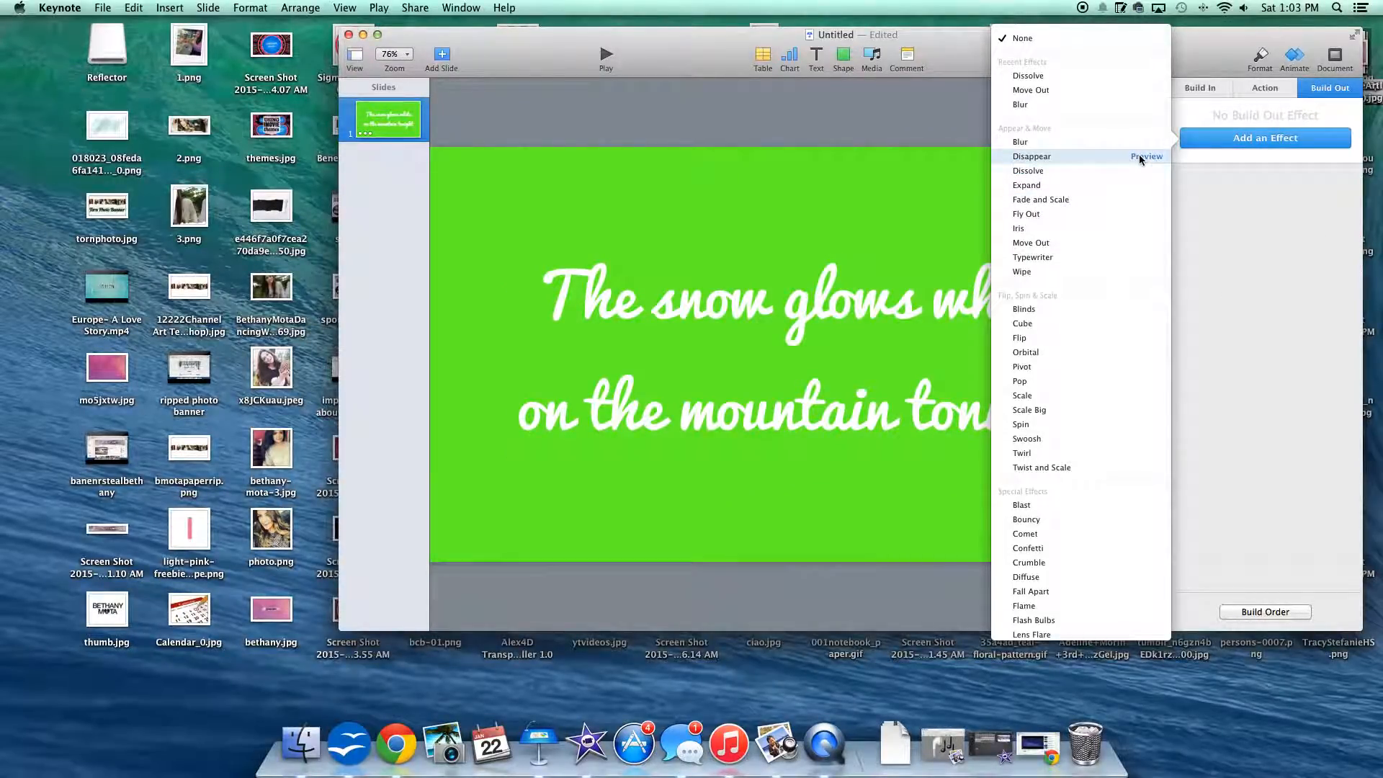
pyautogui.click(1091, 154)
pyautogui.click(1300, 140)
pyautogui.click(1248, 179)
pyautogui.click(1317, 139)
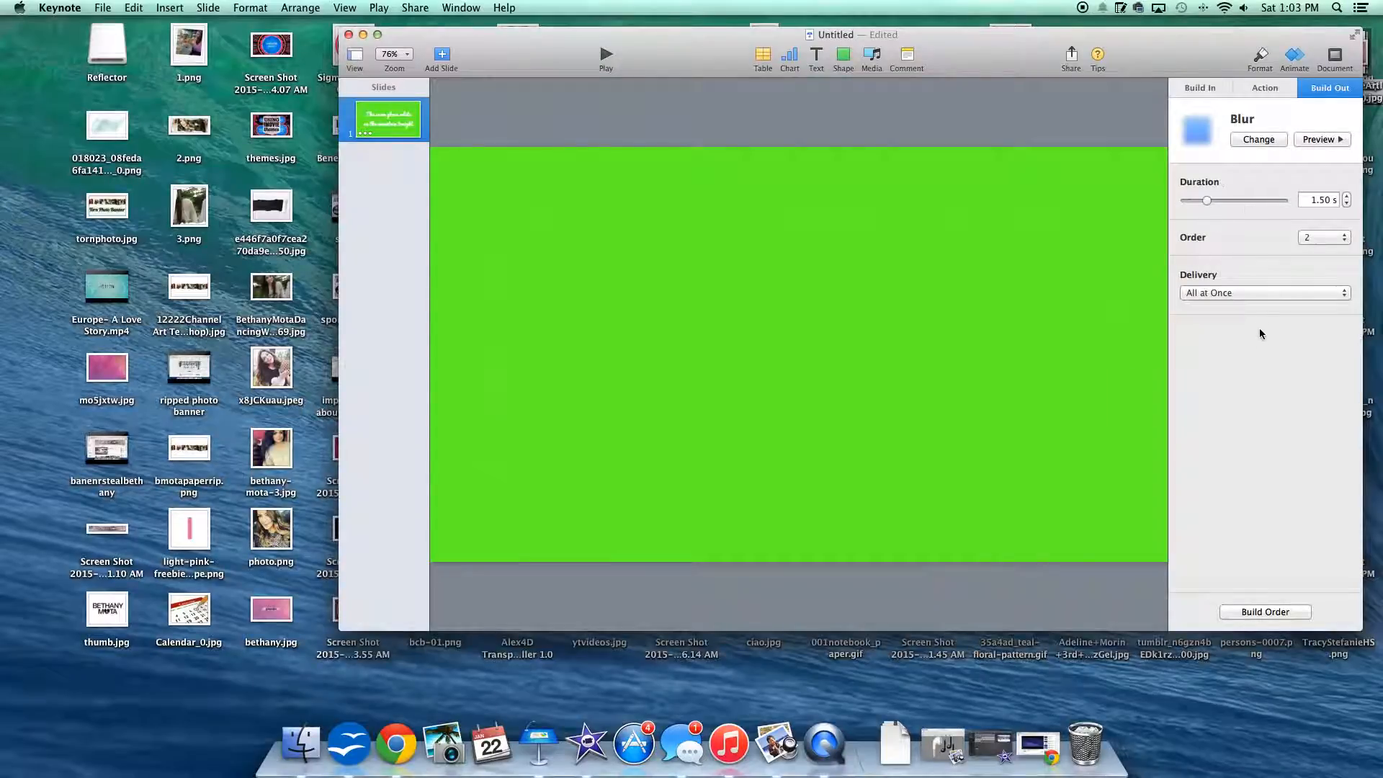
# Step: Set the Blur build-out to start After Build 1, and play the slideshow to check the animation
pyautogui.click(1250, 613)
pyautogui.click(1046, 596)
pyautogui.click(1023, 608)
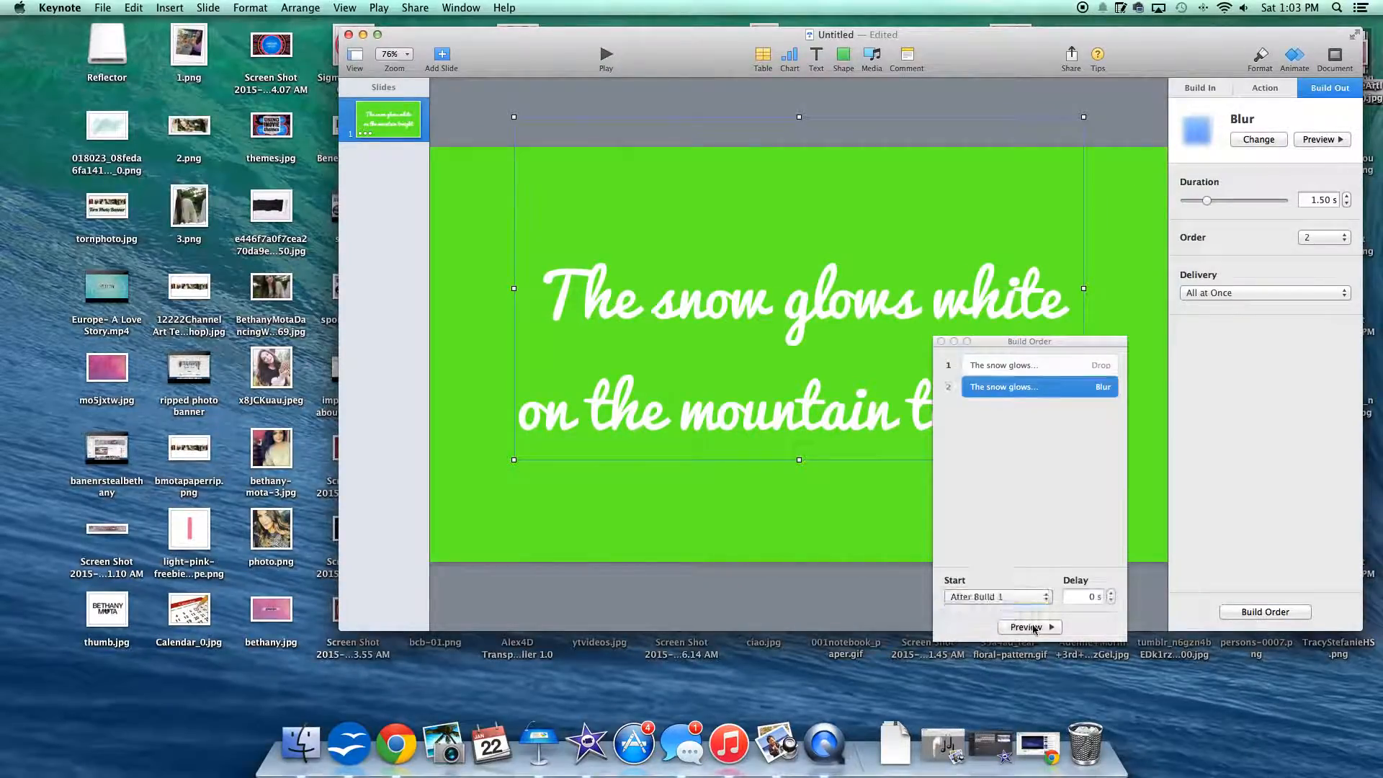
pyautogui.click(942, 341)
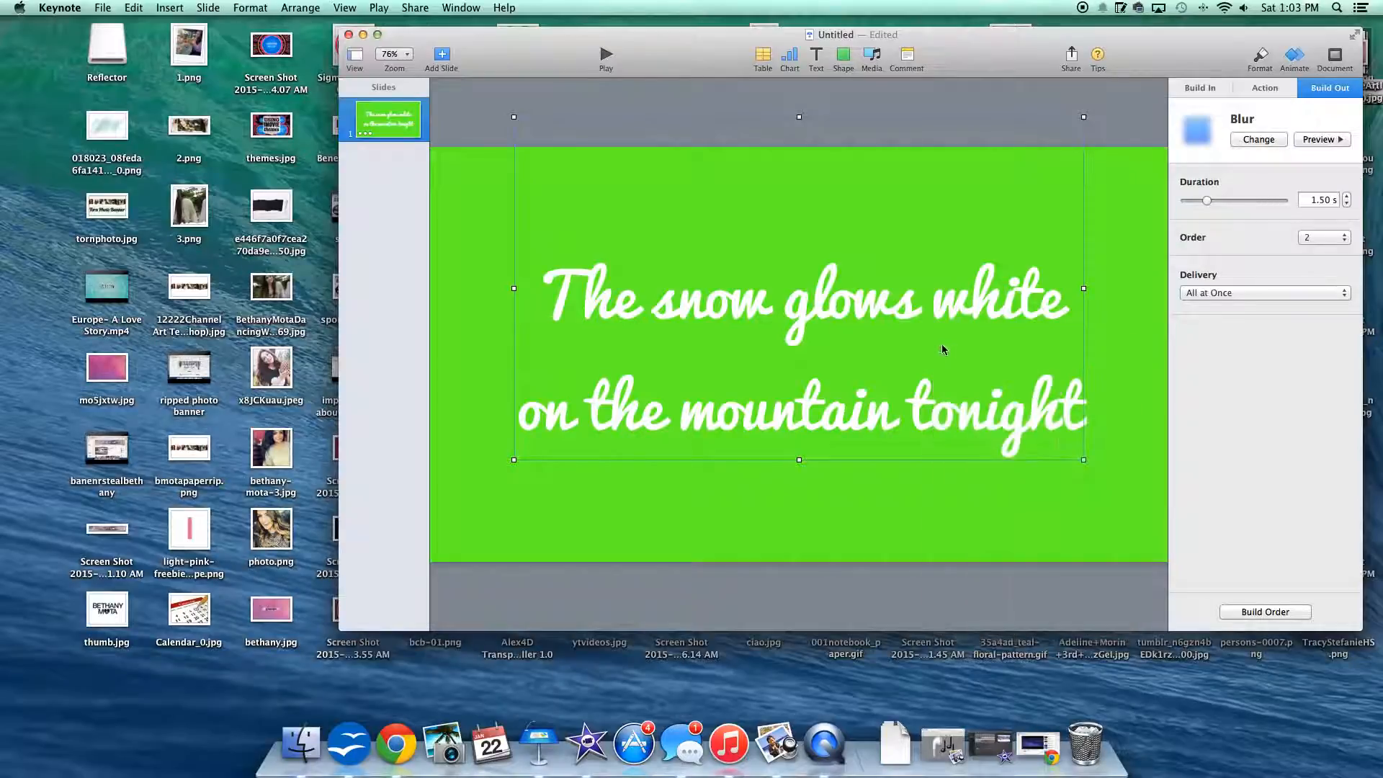
pyautogui.click(607, 55)
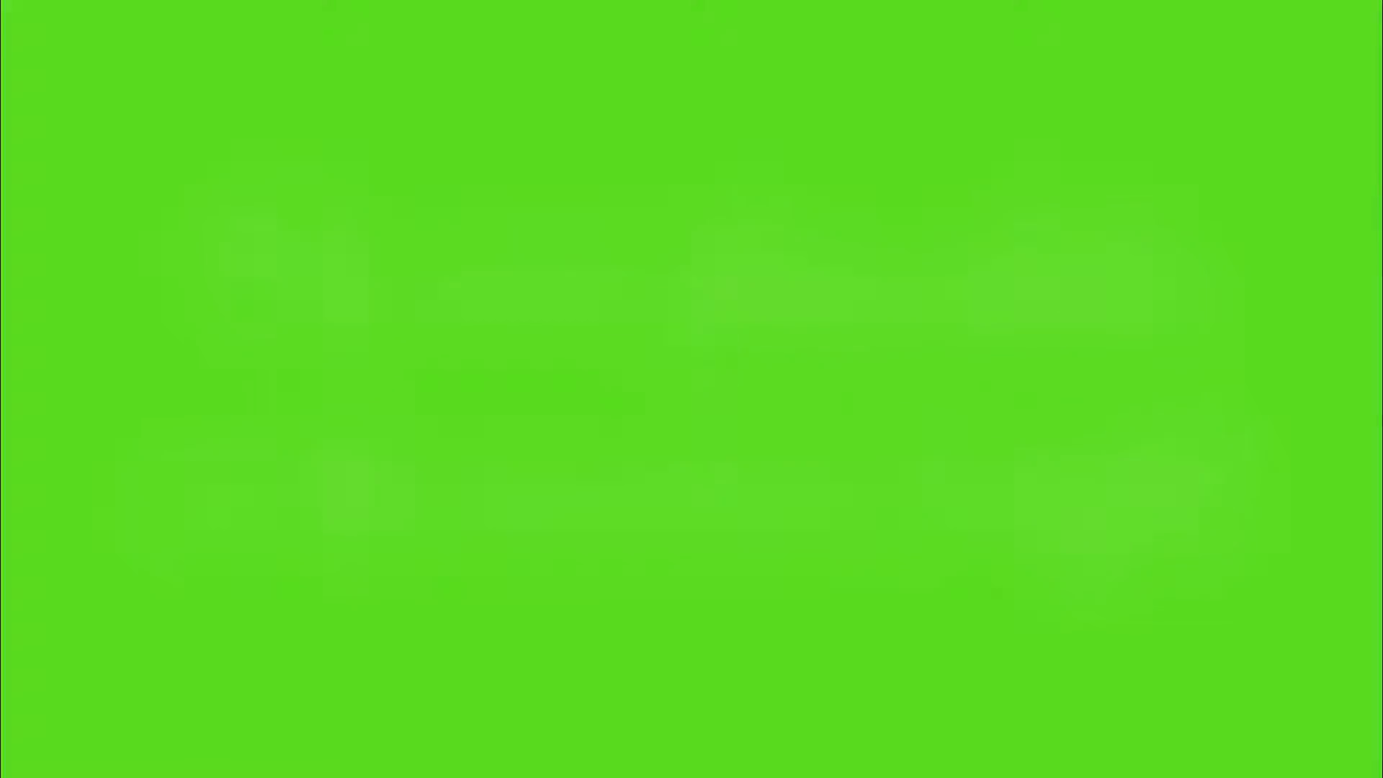
pyautogui.press('Escape')
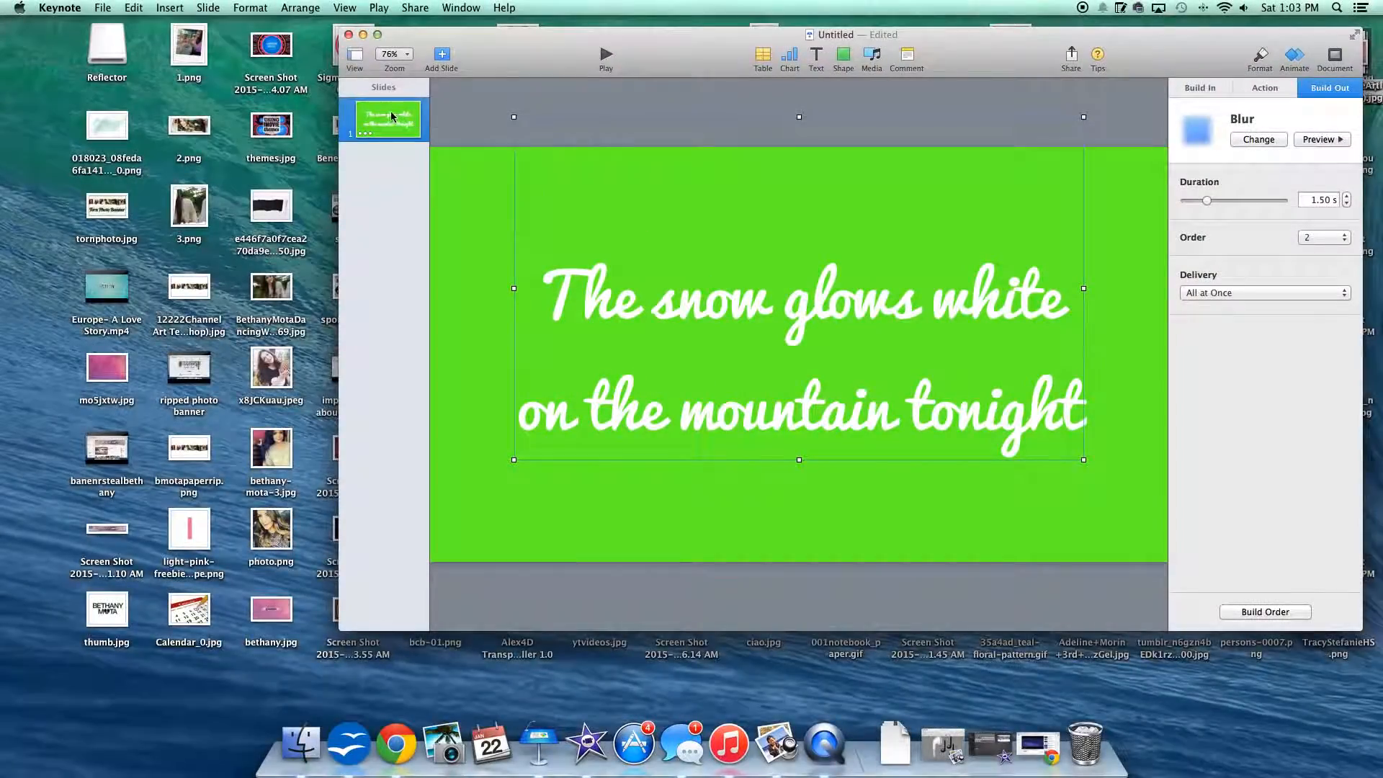
# Step: Add a second slide and change its background to the green Color Fill
pyautogui.click(442, 55)
pyautogui.click(407, 128)
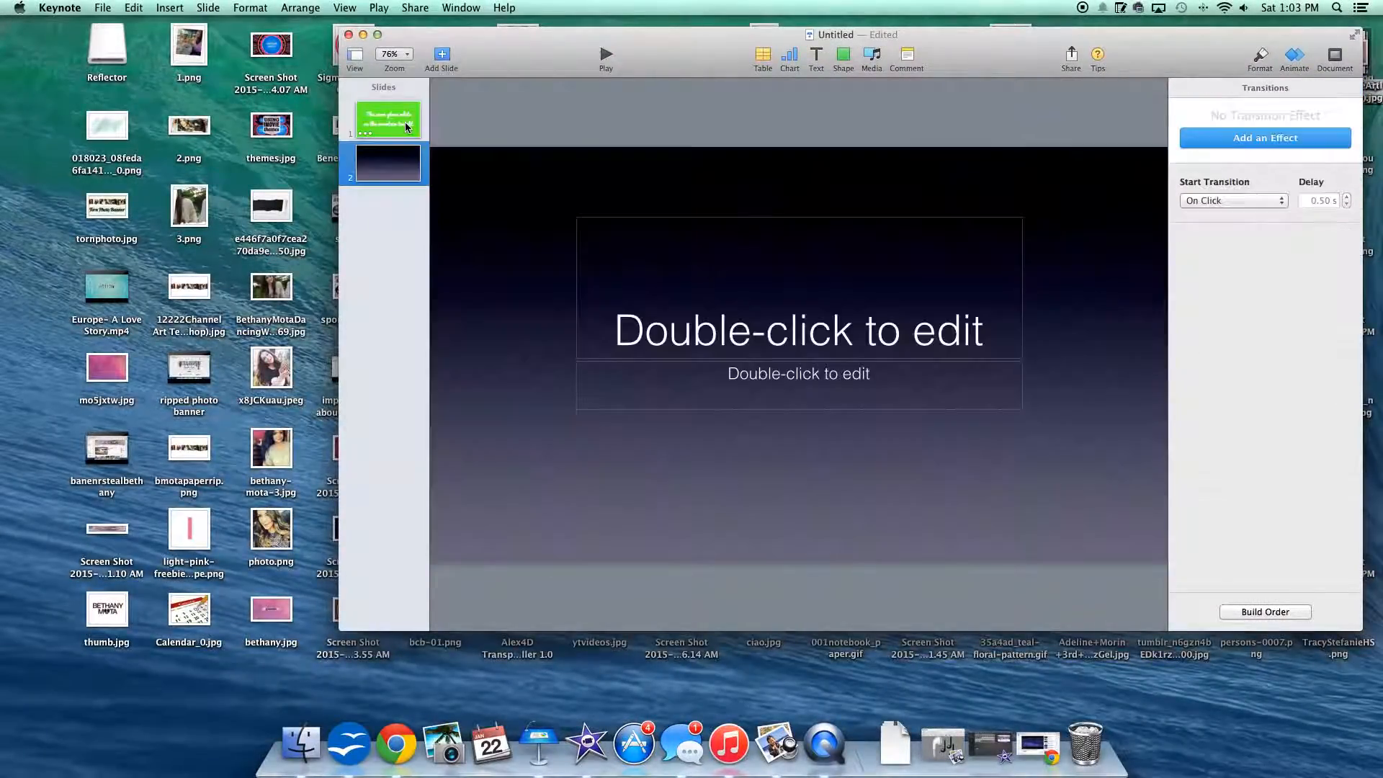
pyautogui.click(1260, 60)
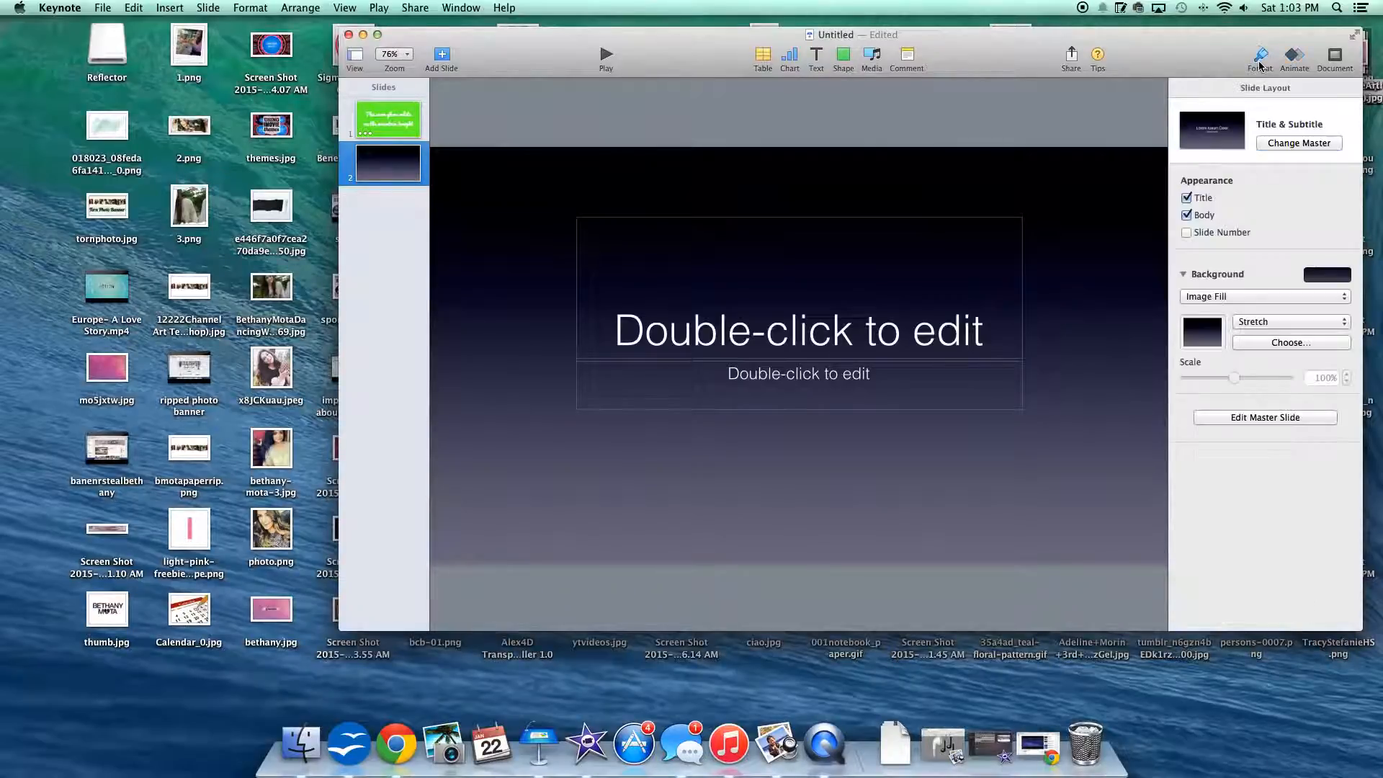
pyautogui.click(1207, 297)
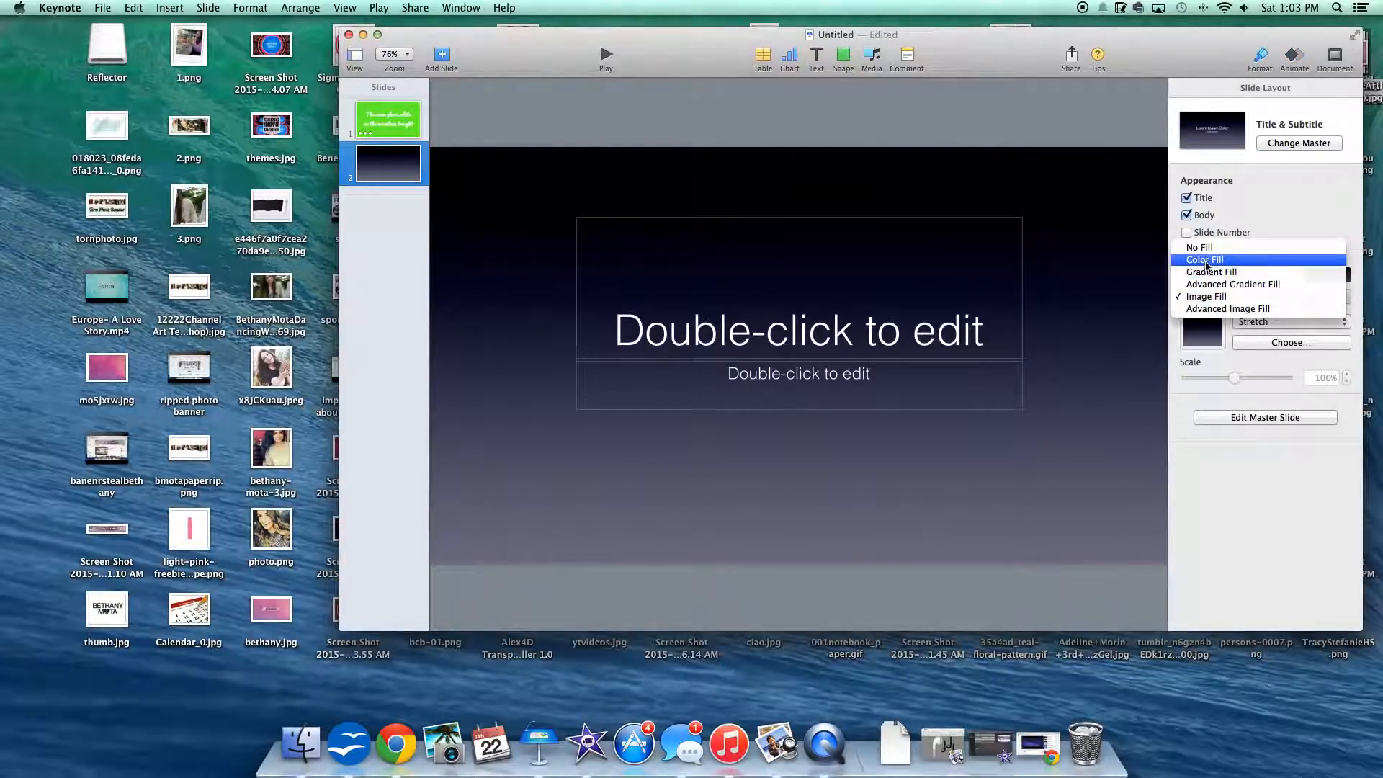
pyautogui.click(1207, 264)
# Step: Enter "not a footprint to be seen" as the second slide's title and delete the subtitle placeholder
pyautogui.click(876, 324)
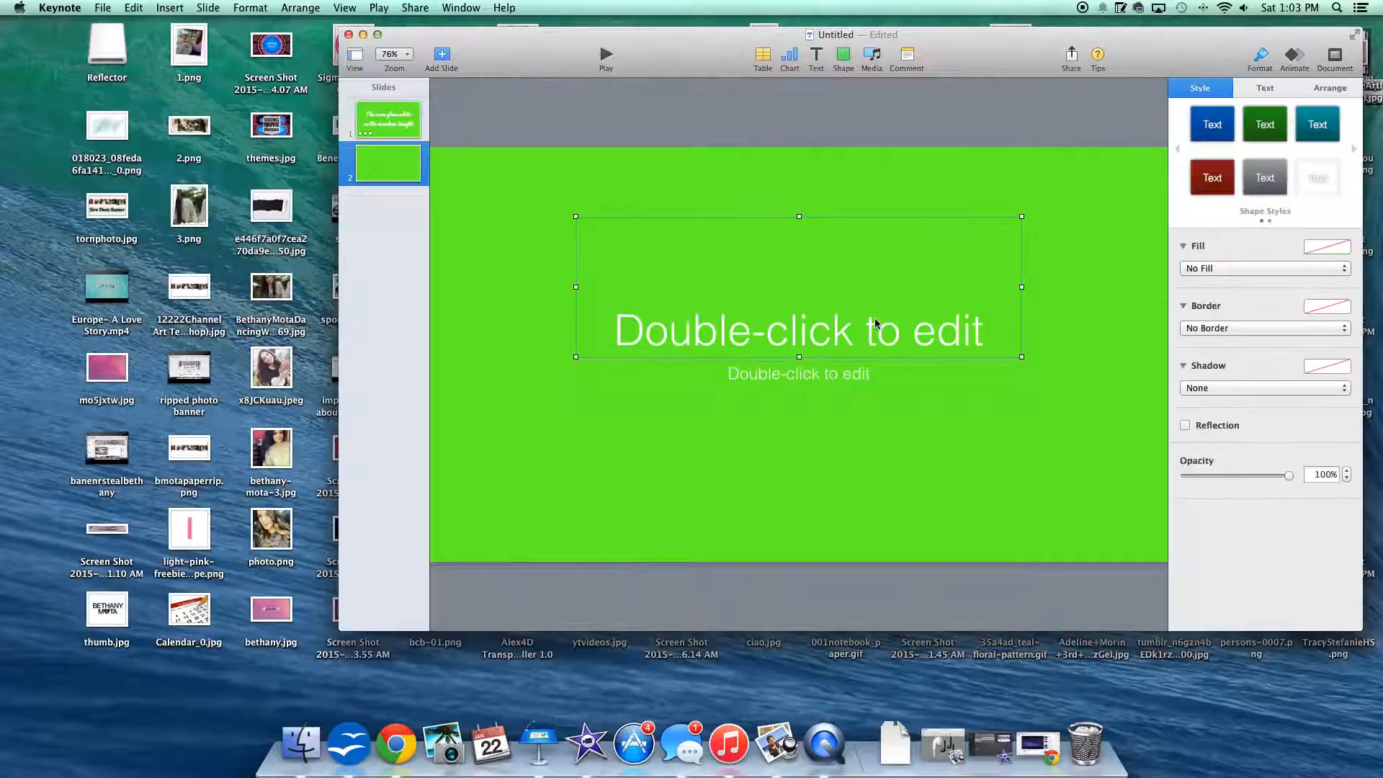
pyautogui.write('not a foot')
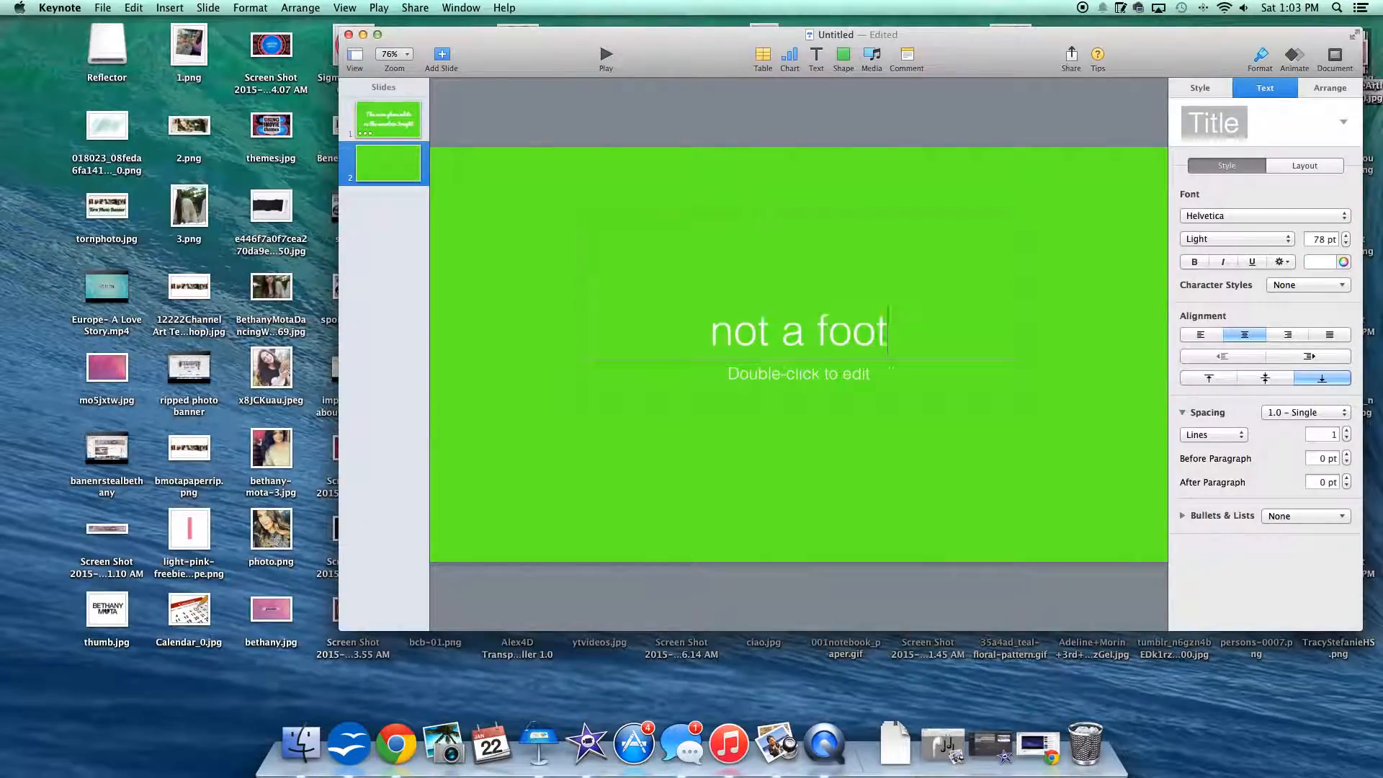
pyautogui.write('print to be seen')
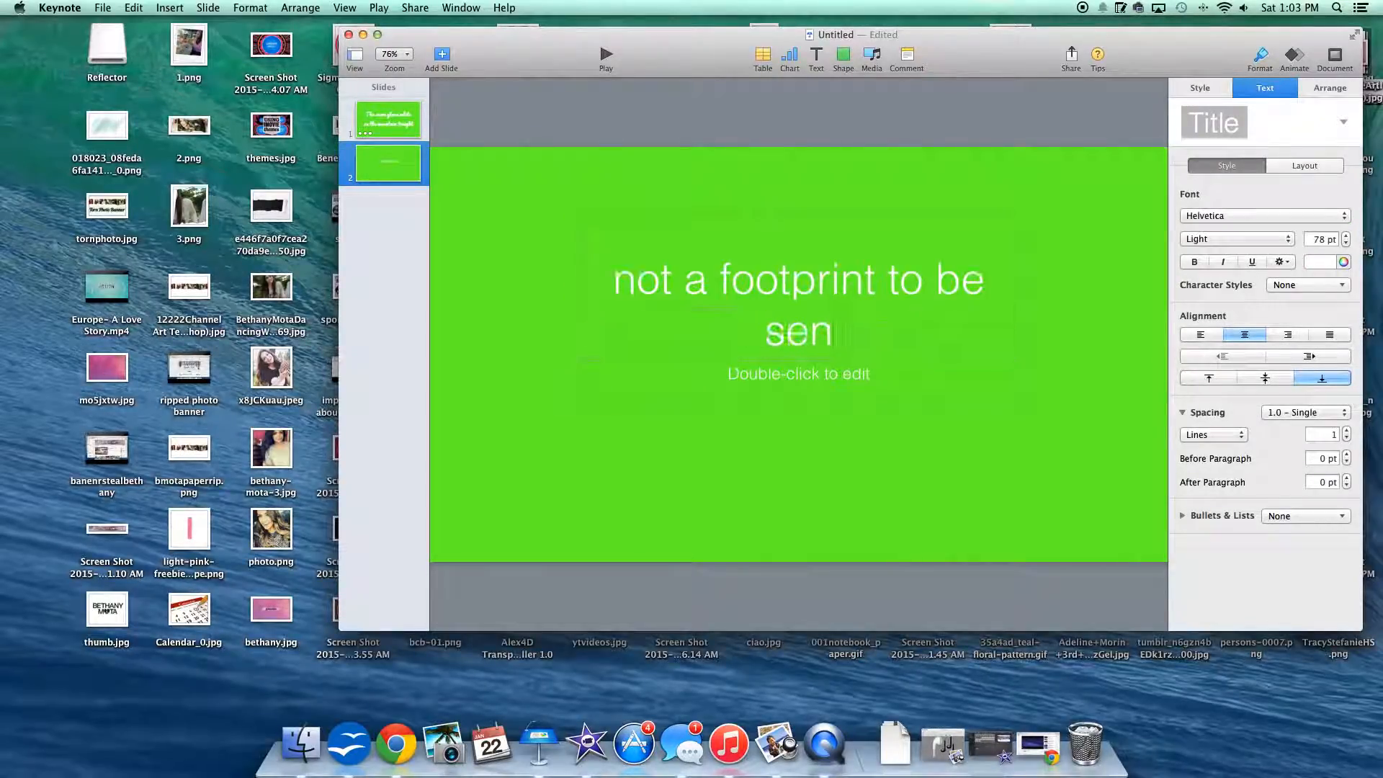
pyautogui.click(874, 365)
pyautogui.press('Delete')
# Step: Change the font of the "not a footprint to be seen" text to Langdon
pyautogui.click(883, 338)
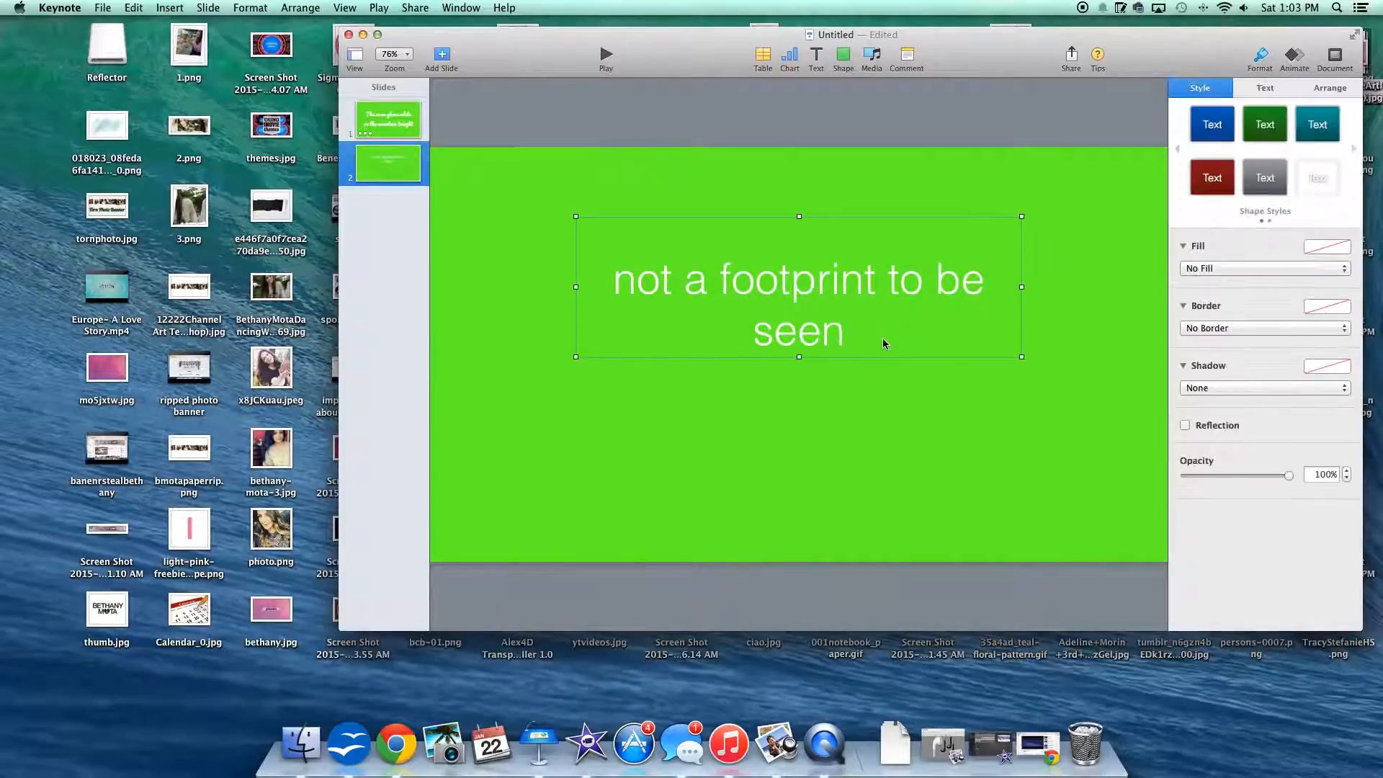
pyautogui.click(848, 330)
pyautogui.moveTo(848, 330); pyautogui.dragTo(586, 201)
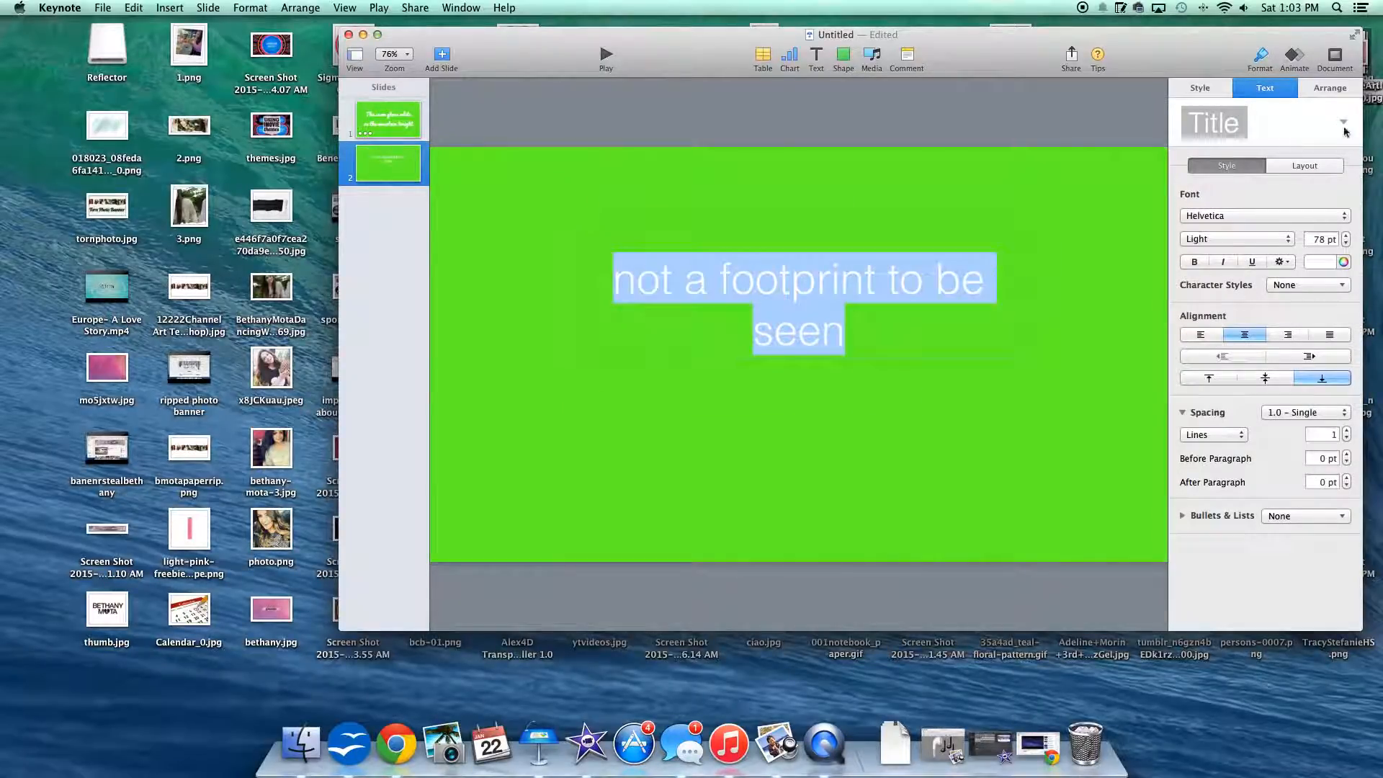
pyautogui.click(1230, 216)
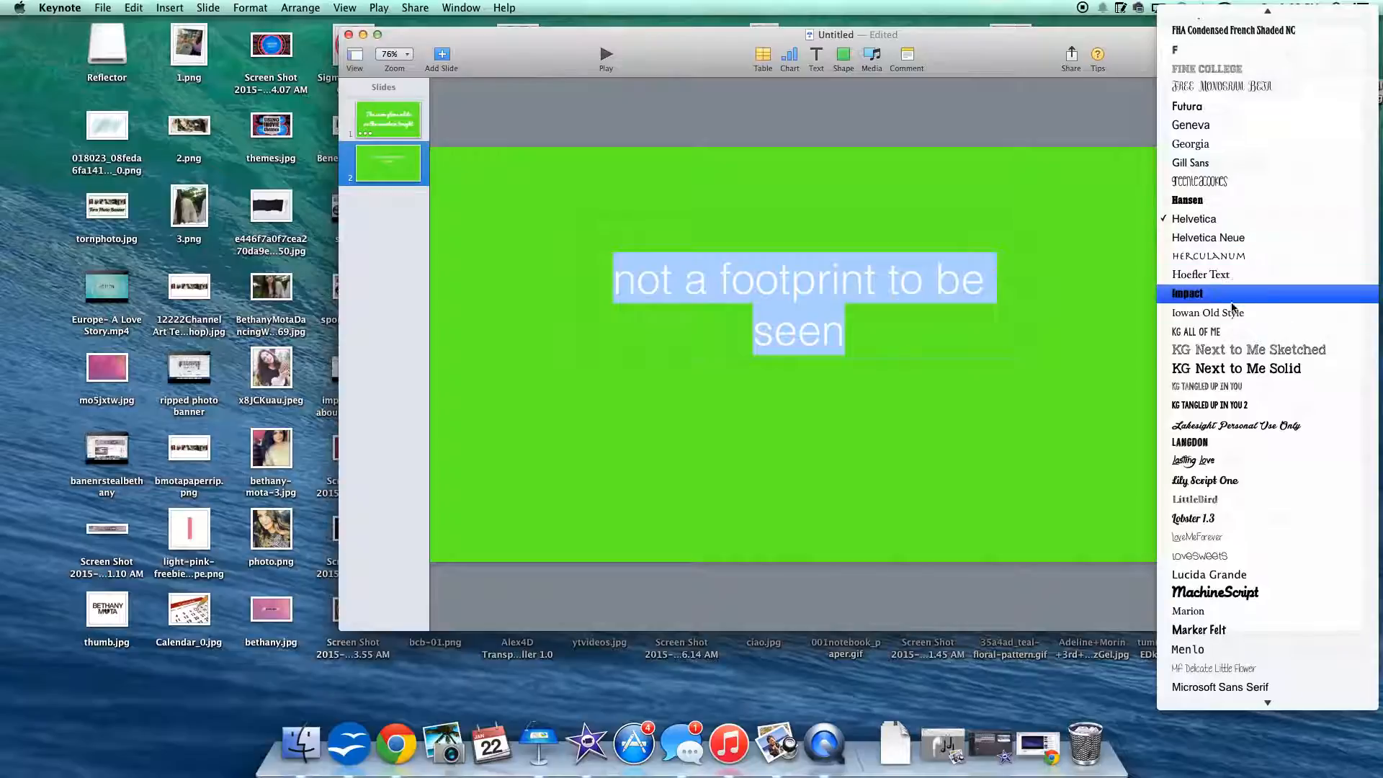
pyautogui.click(1201, 442)
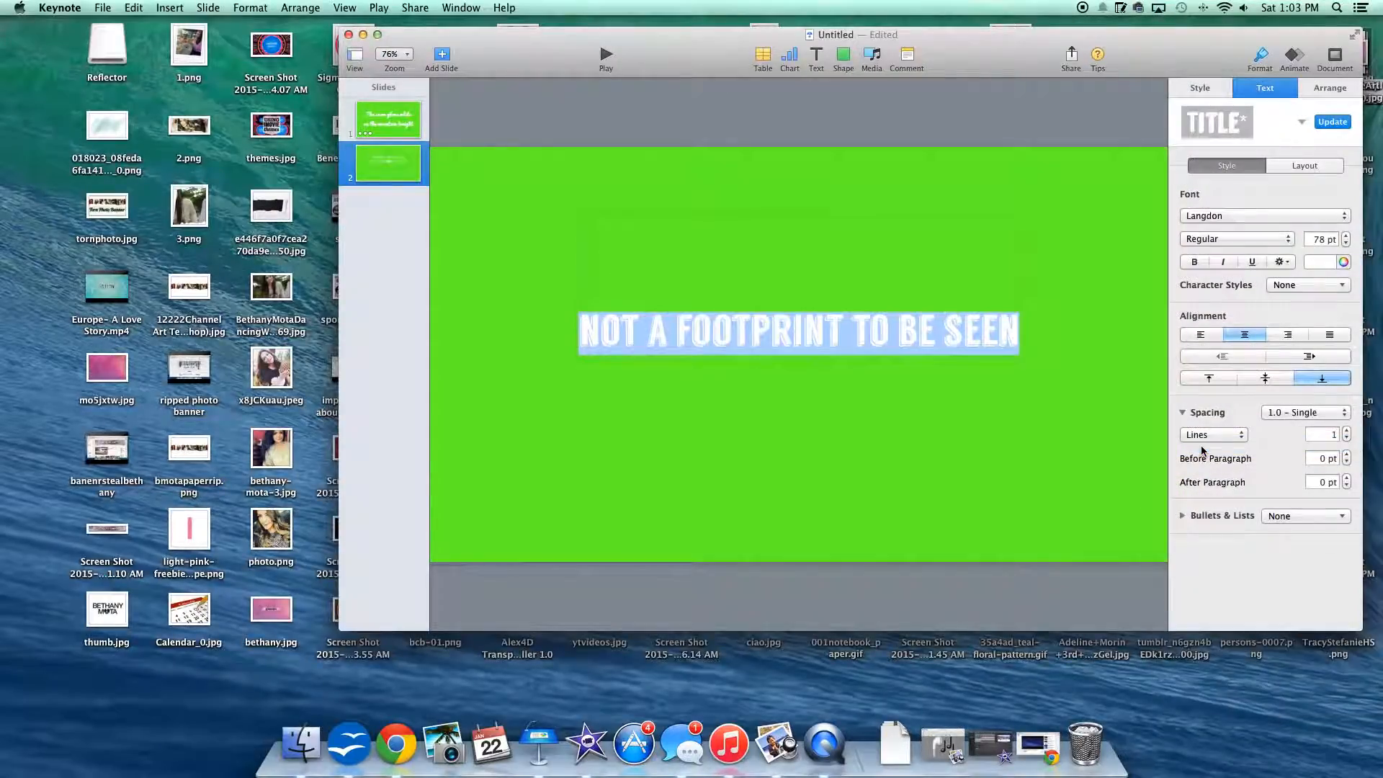
pyautogui.click(1003, 334)
pyautogui.click(1030, 381)
# Step: Enlarge the title's text box slightly and set its text size to 150 pt
pyautogui.click(996, 340)
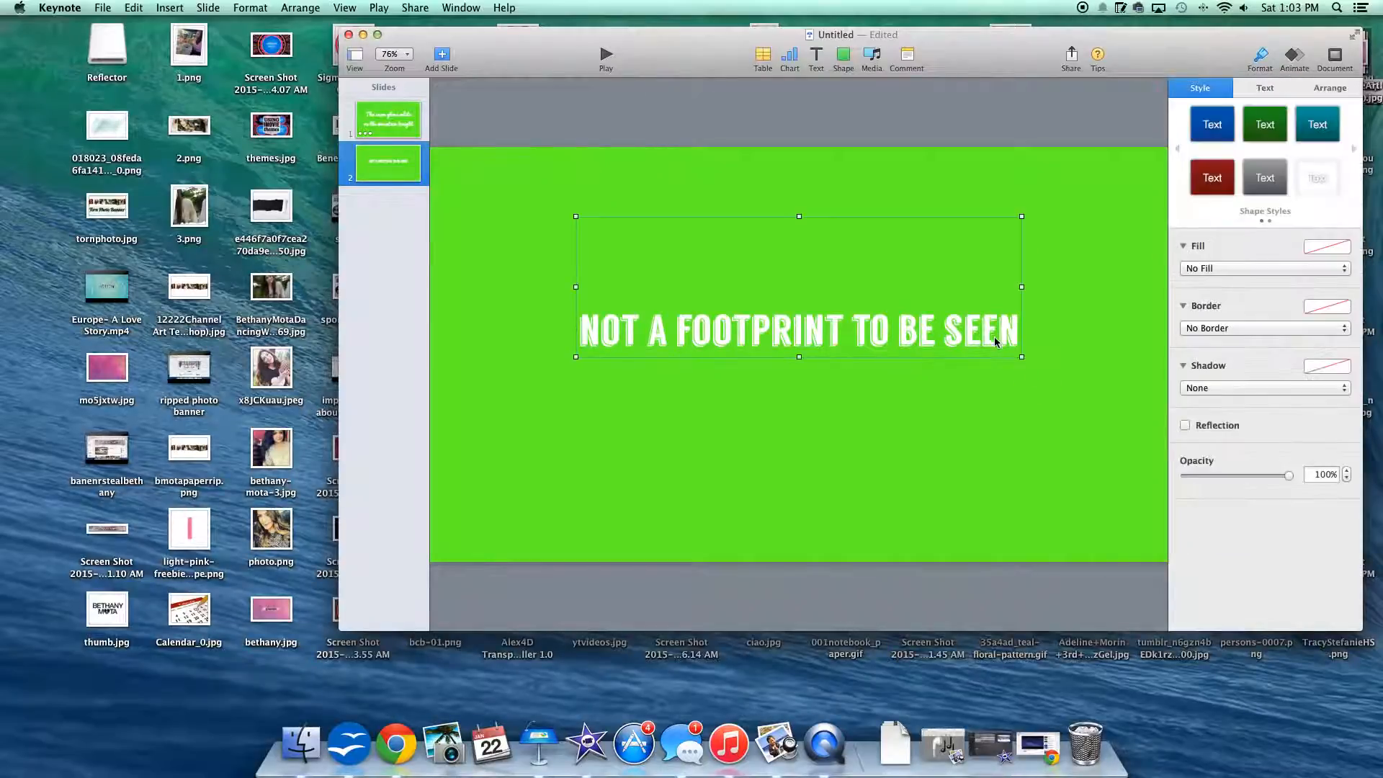
pyautogui.moveTo(1021, 358); pyautogui.dragTo(589, 361)
pyautogui.click(844, 276)
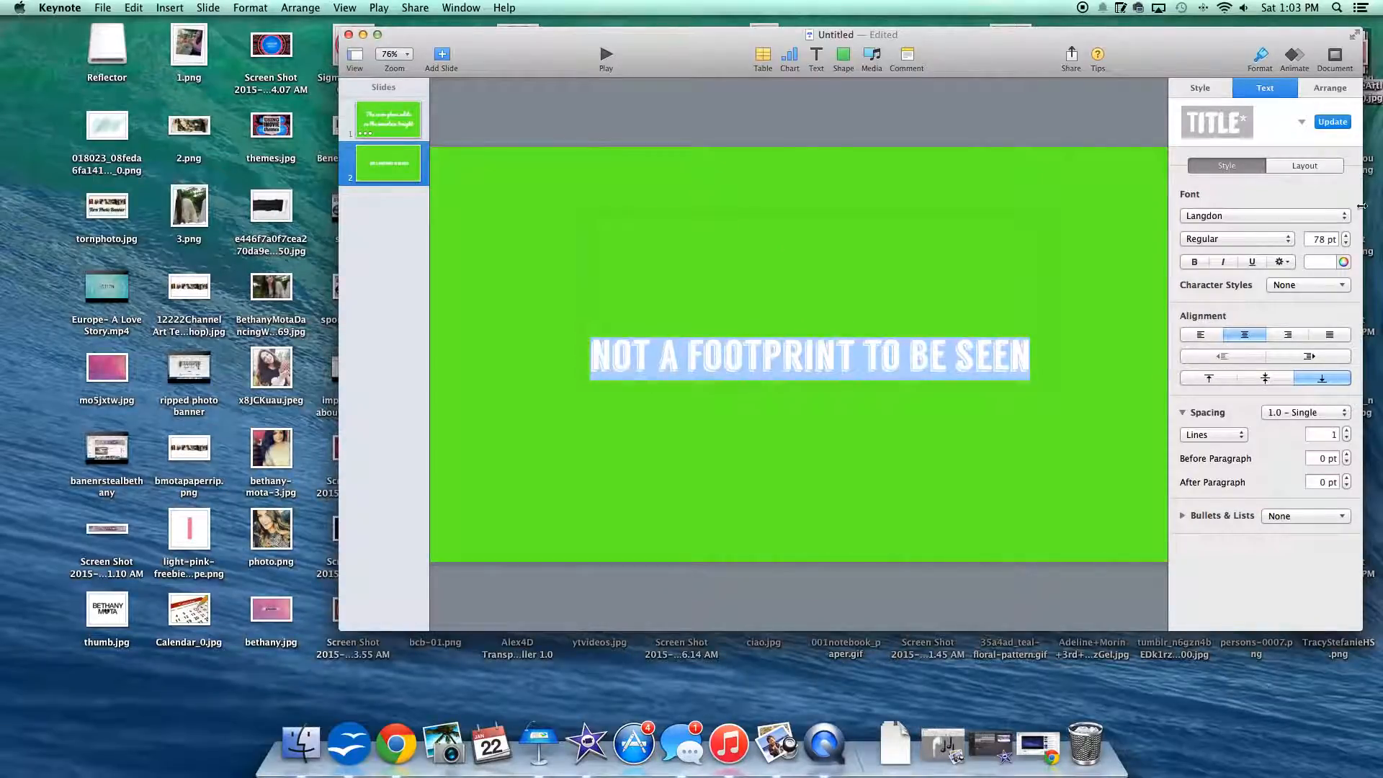
pyautogui.doubleClick(1322, 239)
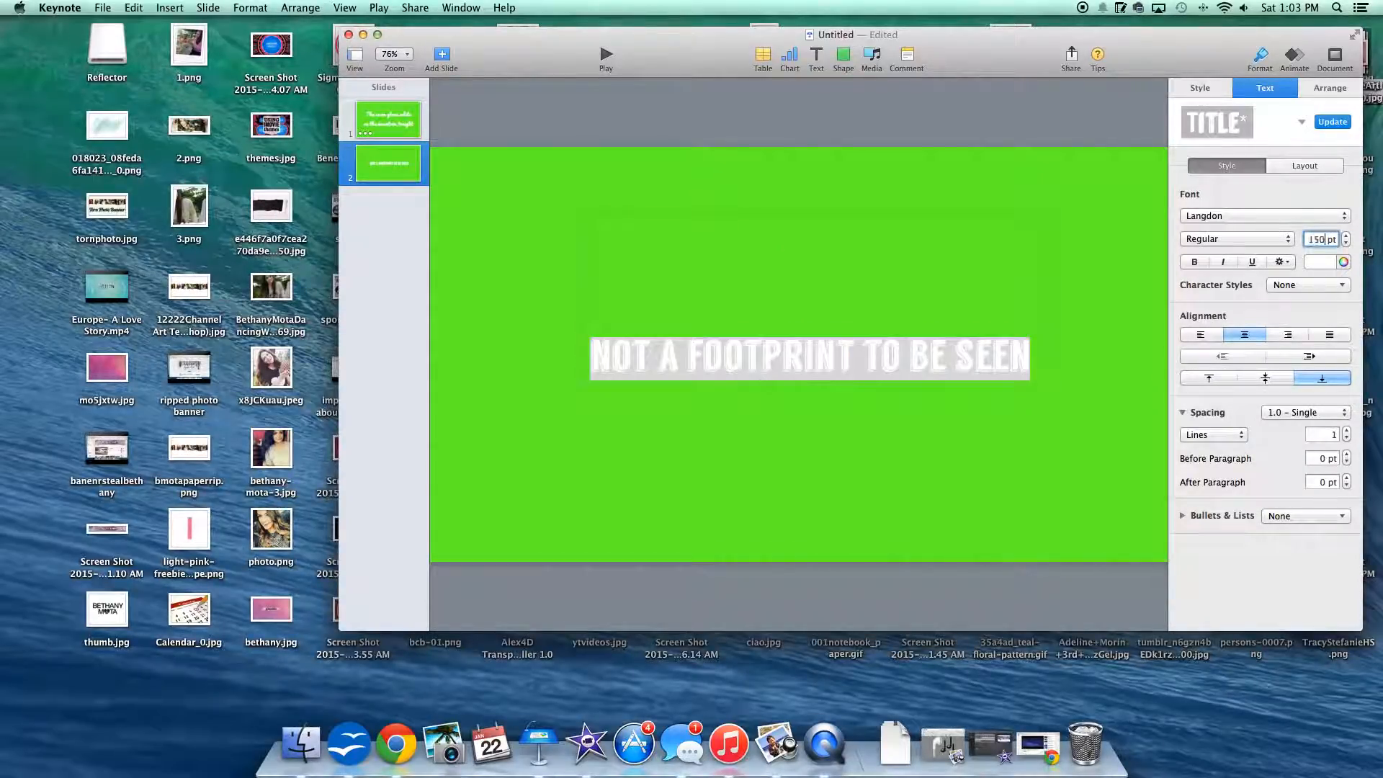
pyautogui.write('150')
pyautogui.press('Return')
pyautogui.click(901, 387)
# Step: Enlarge the title's text box to nearly the slide's lower-right corner and move it so the lyric sits centered on the slide
pyautogui.click(1011, 376)
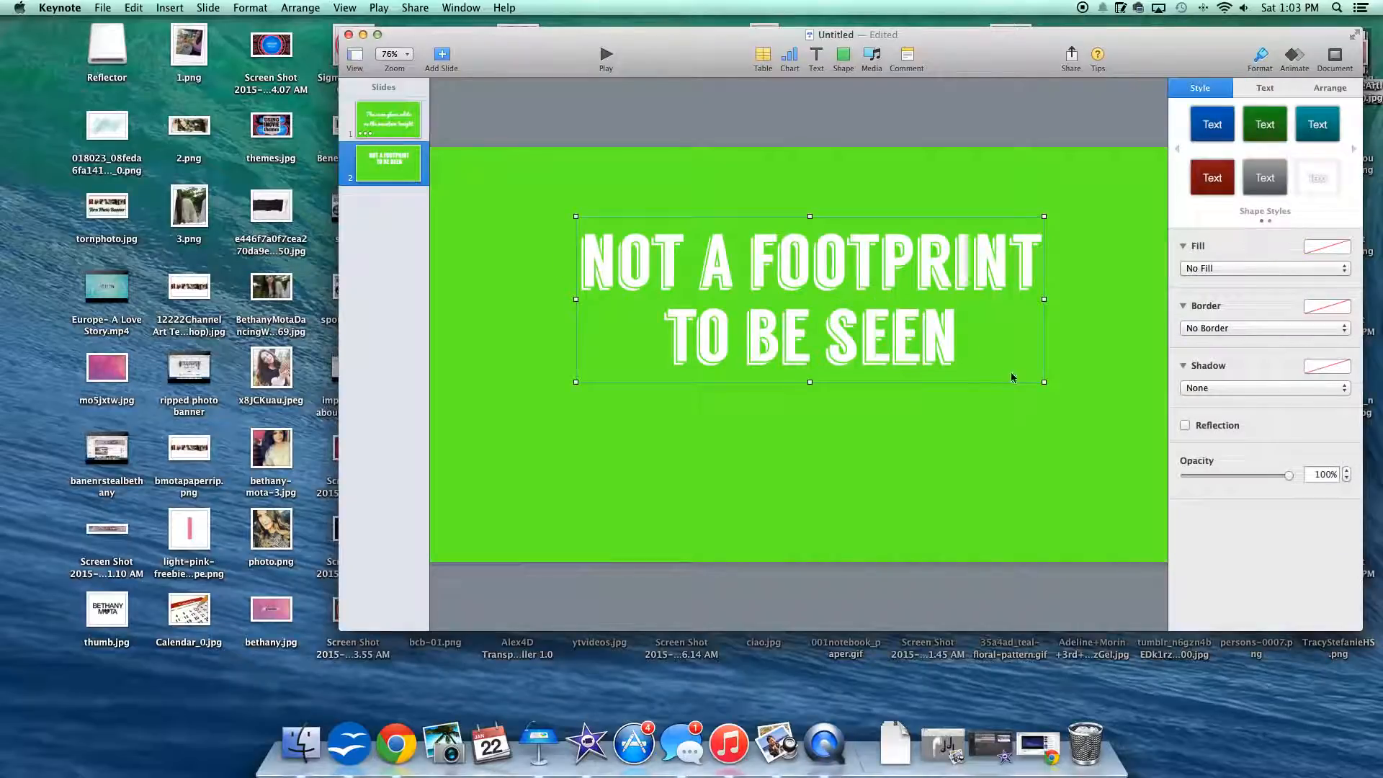
pyautogui.moveTo(1046, 394); pyautogui.dragTo(1160, 564)
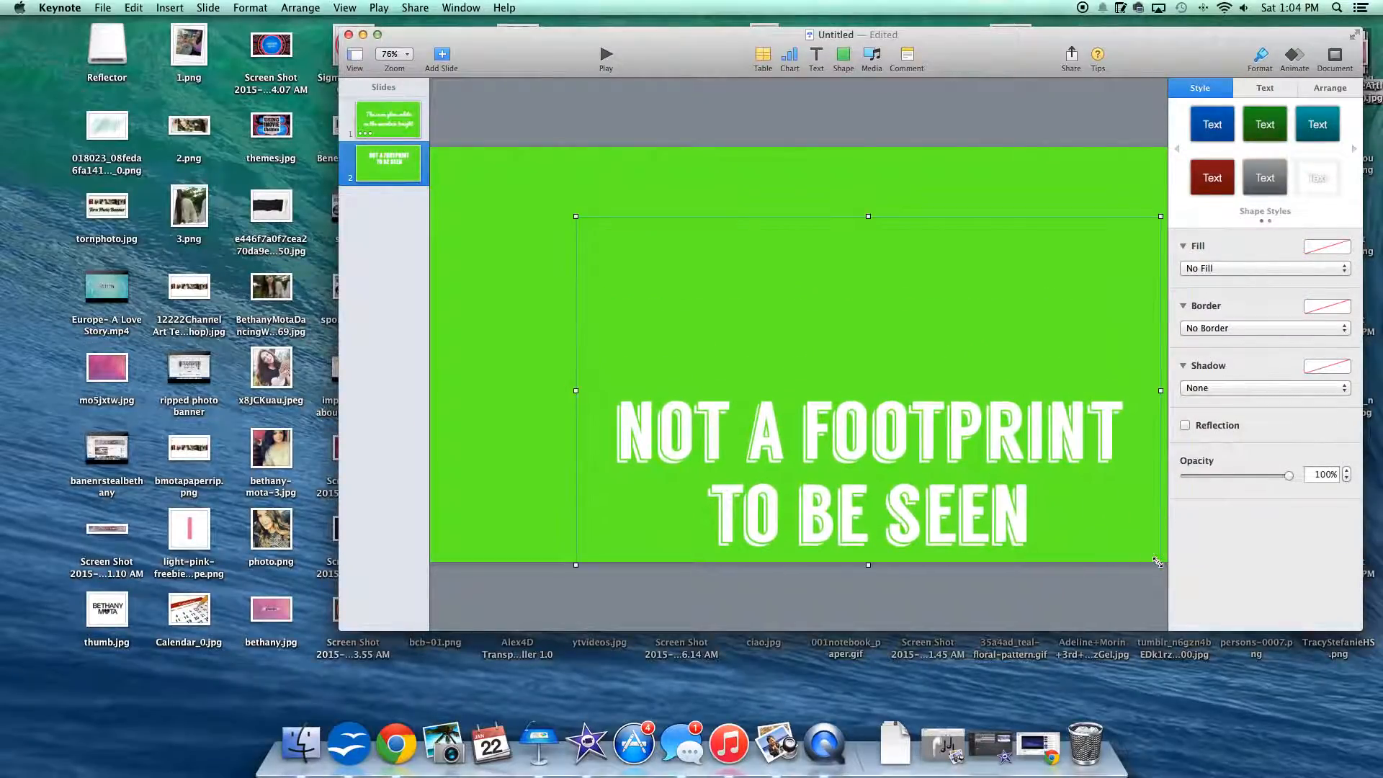
pyautogui.moveTo(940, 448); pyautogui.dragTo(887, 337)
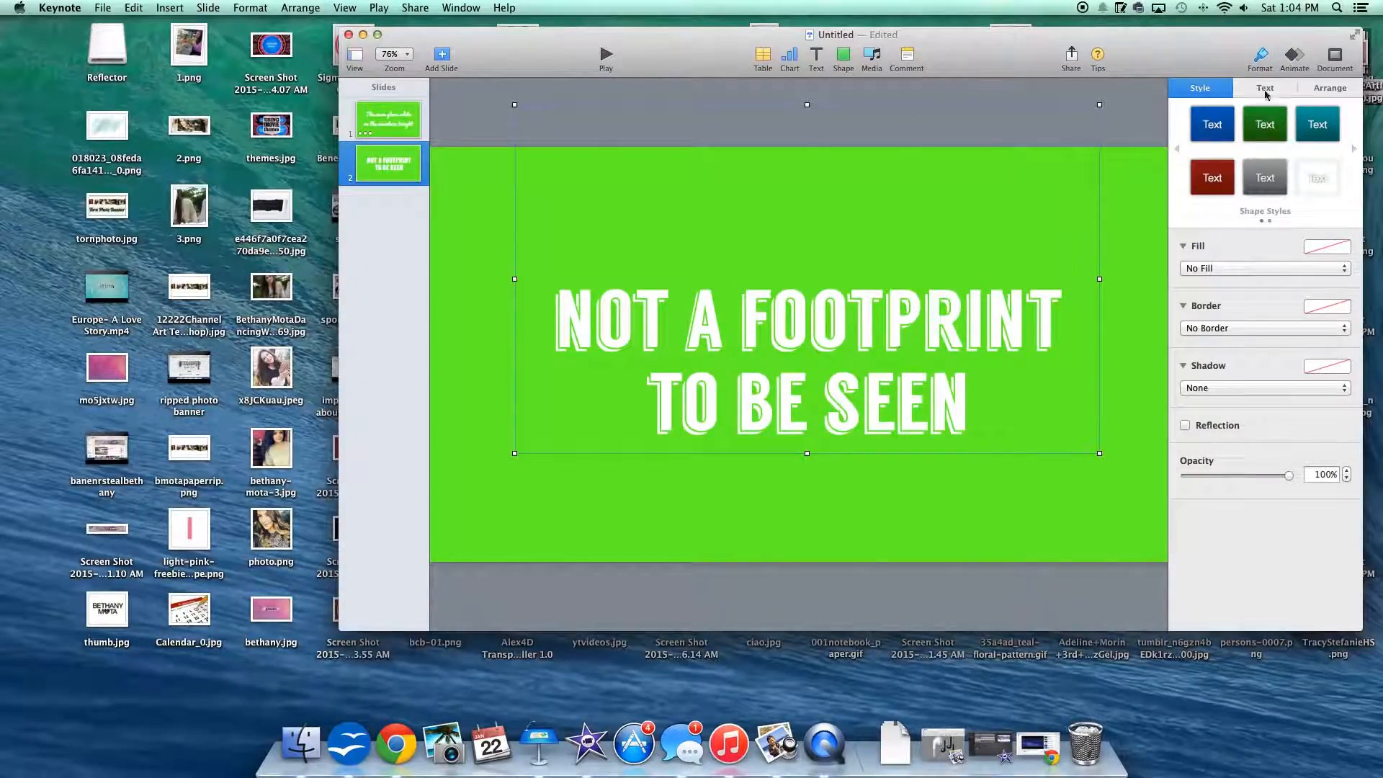
# Step: Add a Shimmer build-in effect to the second slide's lyric text
pyautogui.click(1296, 58)
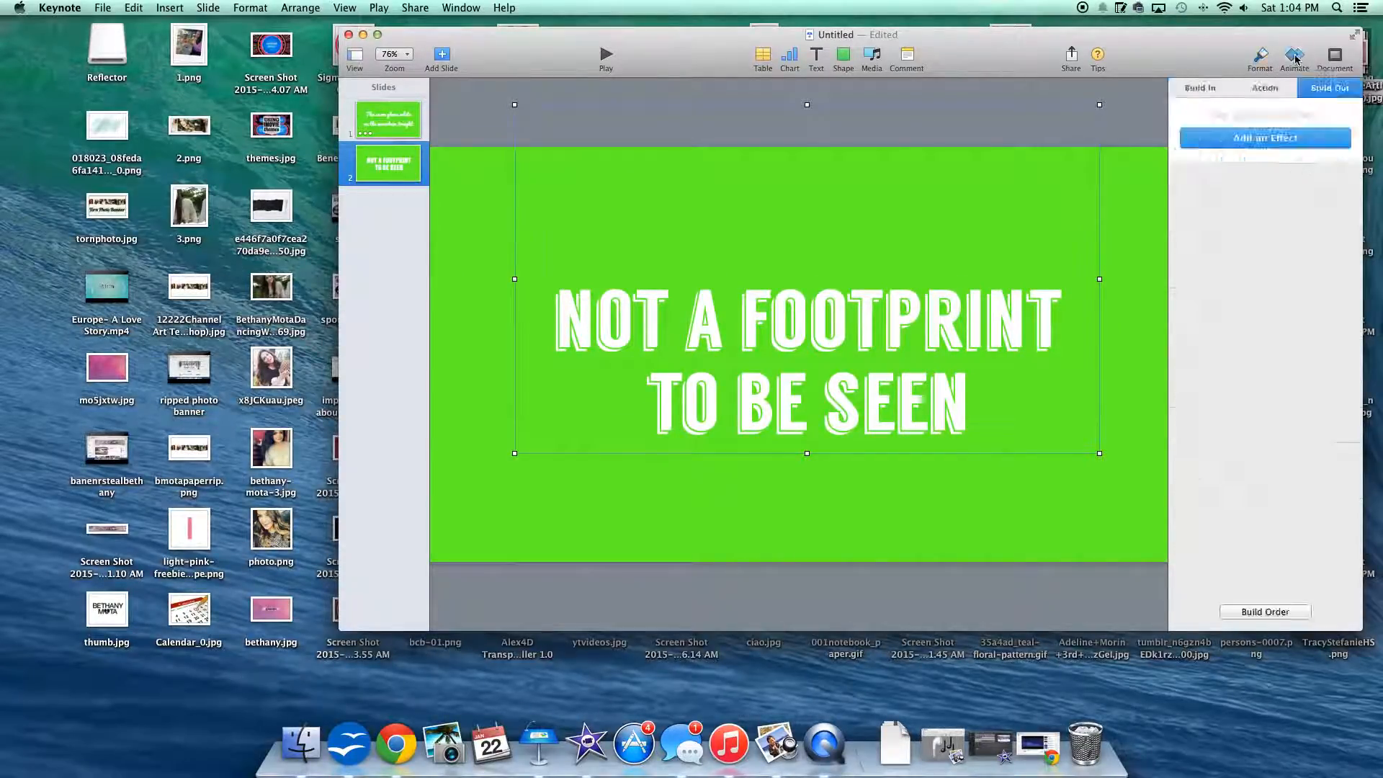
pyautogui.click(1202, 89)
pyautogui.click(1240, 140)
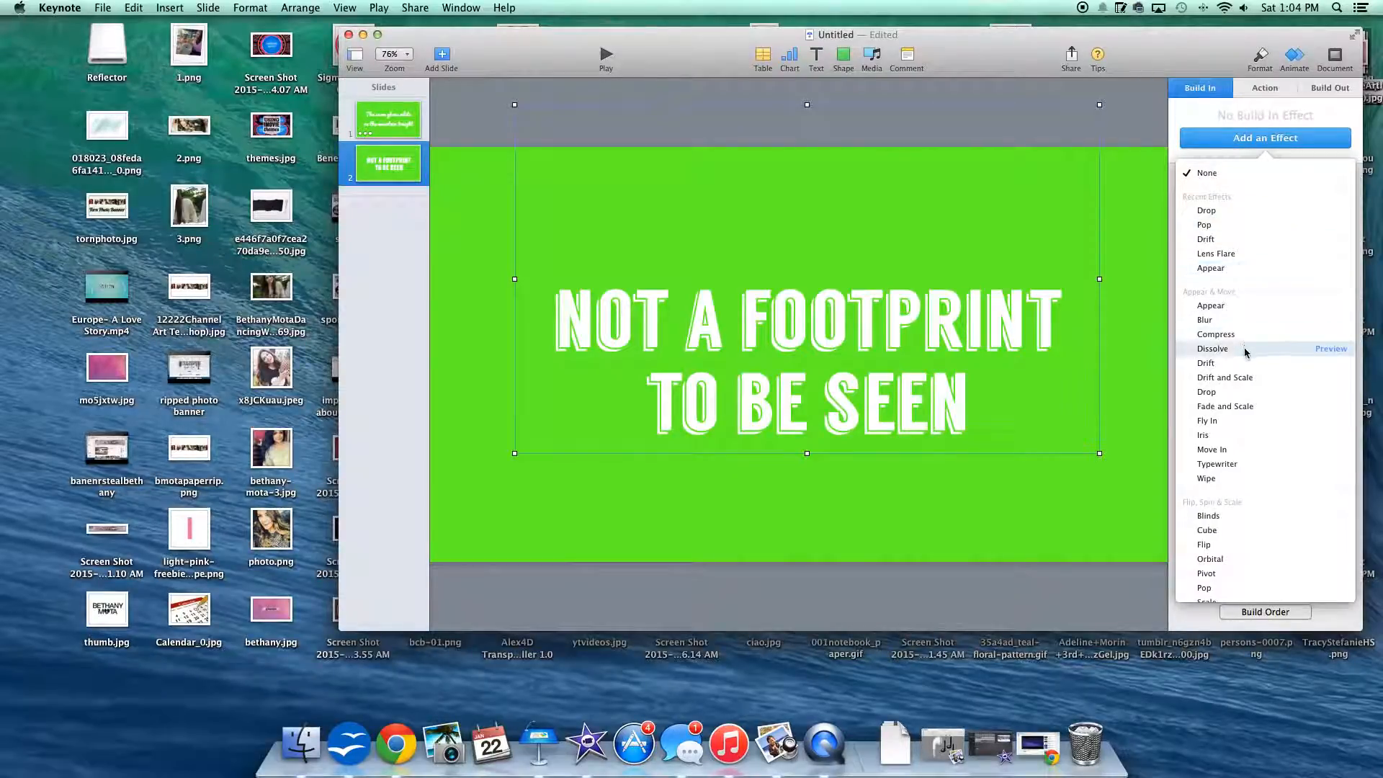
pyautogui.scroll(-5, 1259, 529)
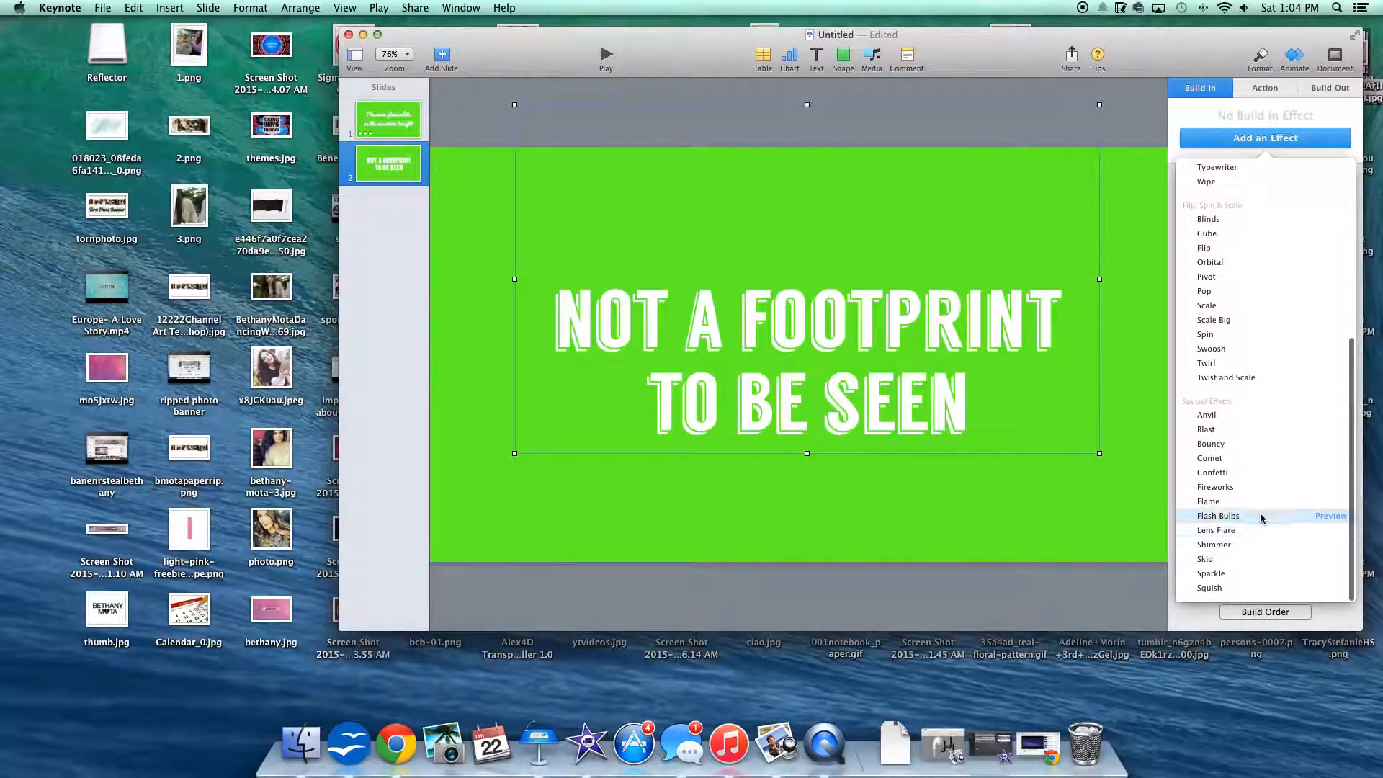
pyautogui.click(1259, 555)
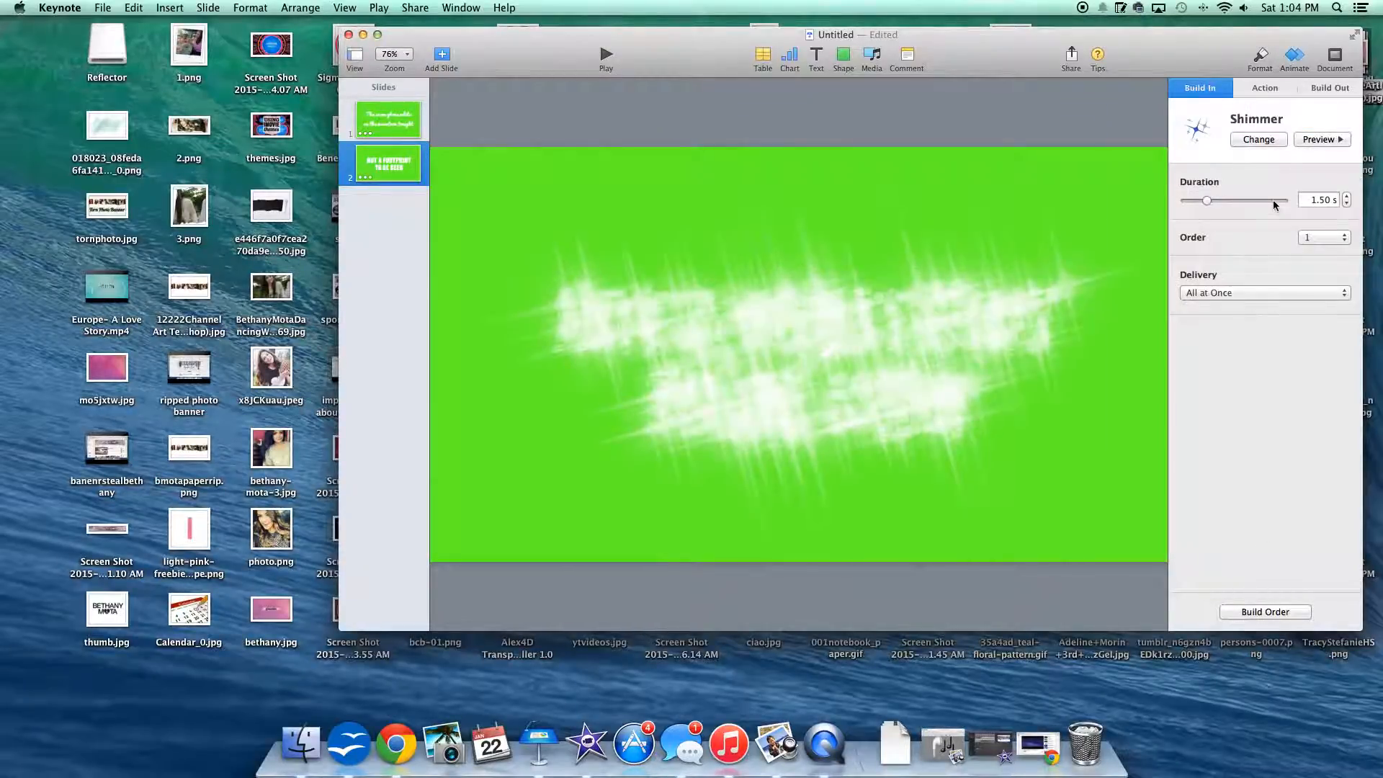
# Step: Preview Fly In, Fade and Scale, and Drift and Scale, and change the second slide's build-in effect to Fly In
pyautogui.click(1258, 139)
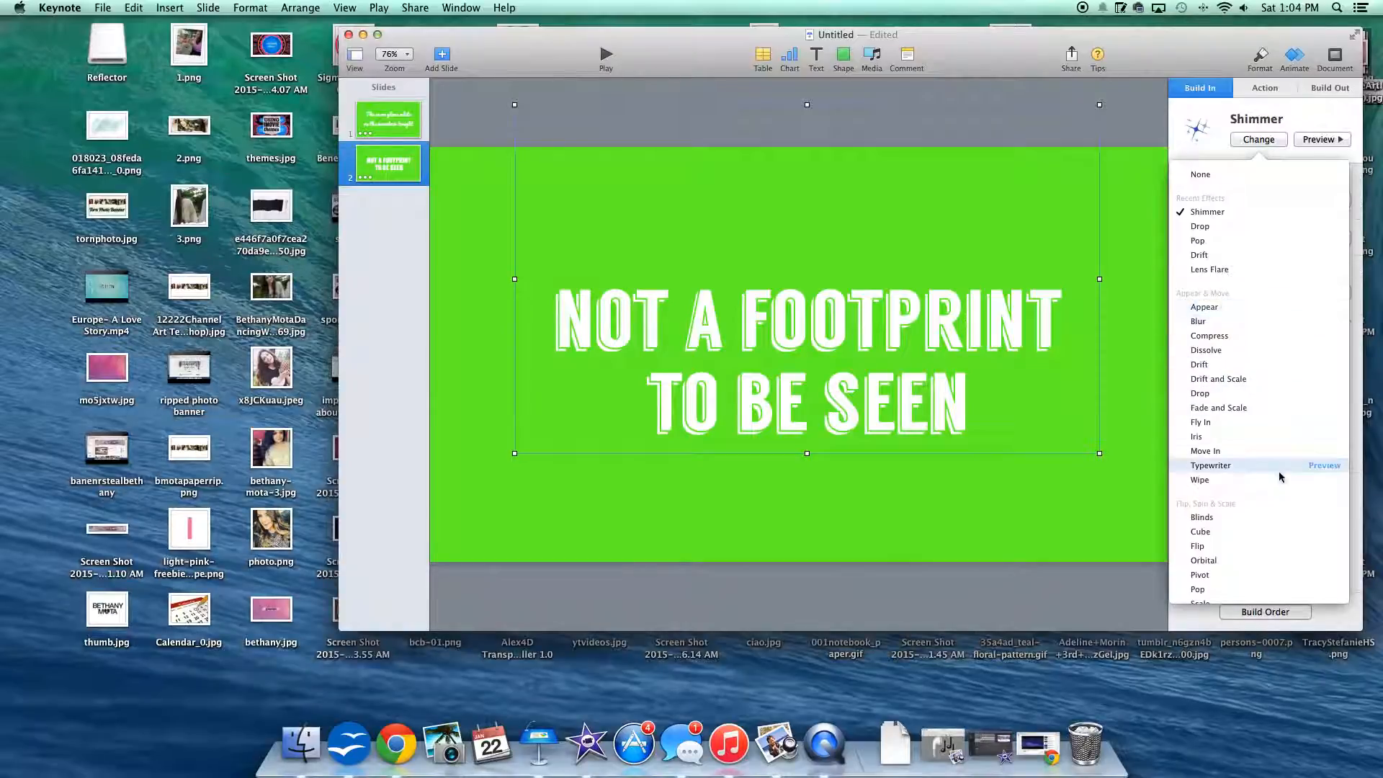
pyautogui.click(1323, 423)
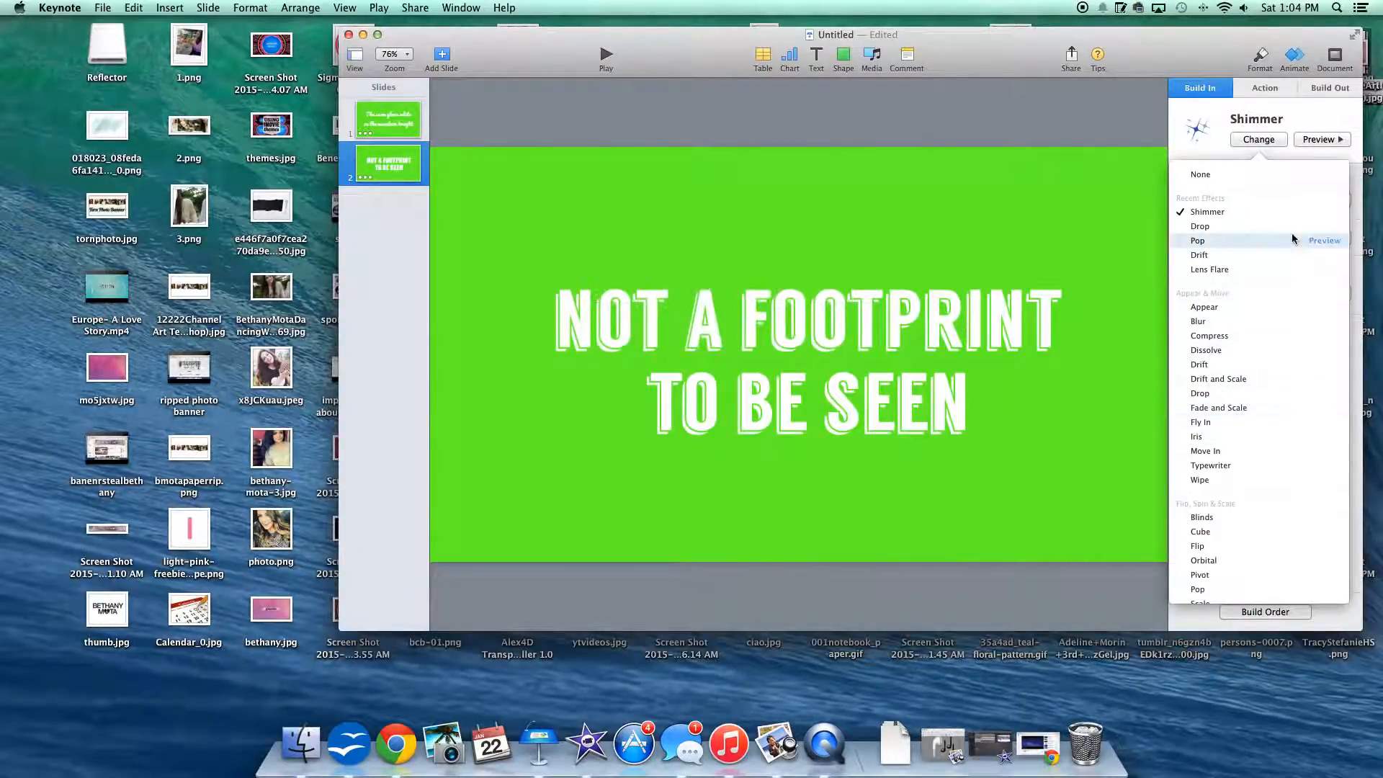
pyautogui.click(1322, 408)
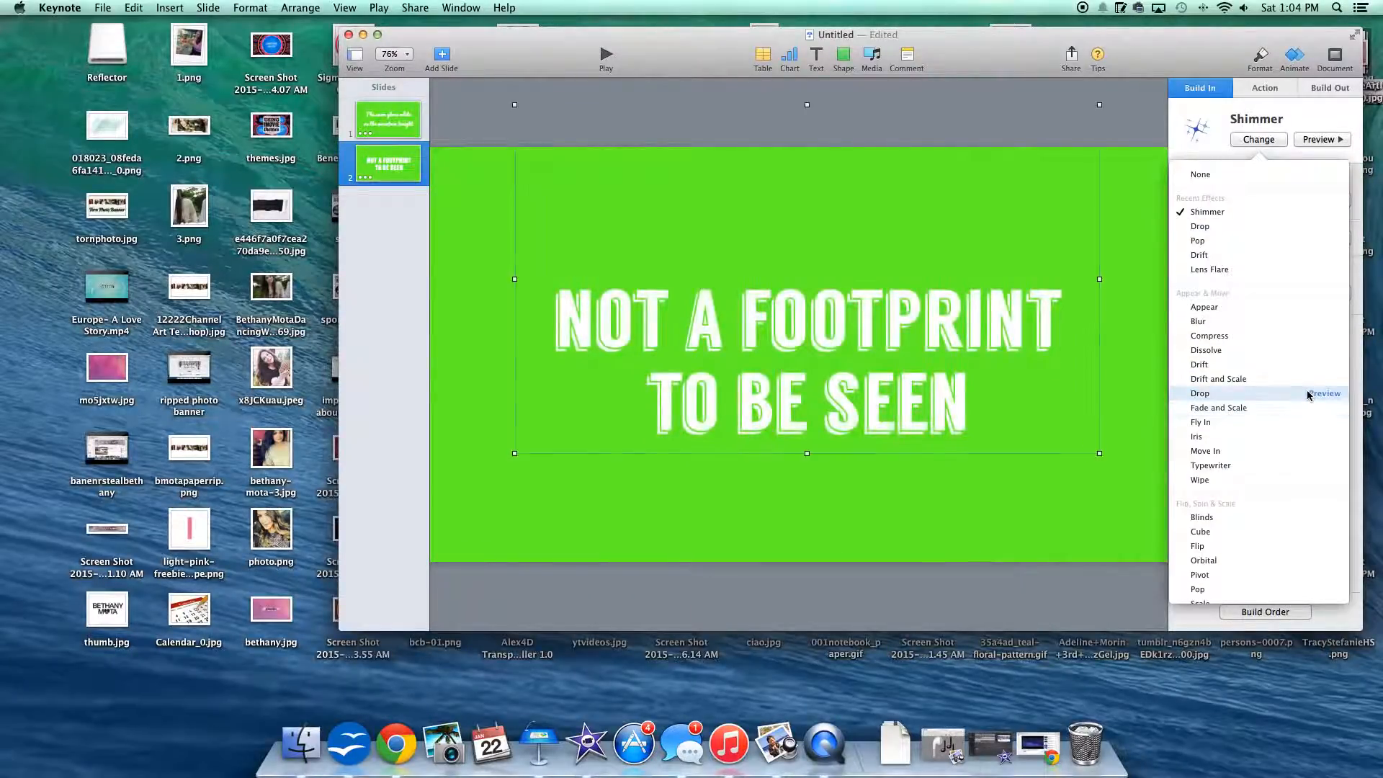
pyautogui.click(1321, 379)
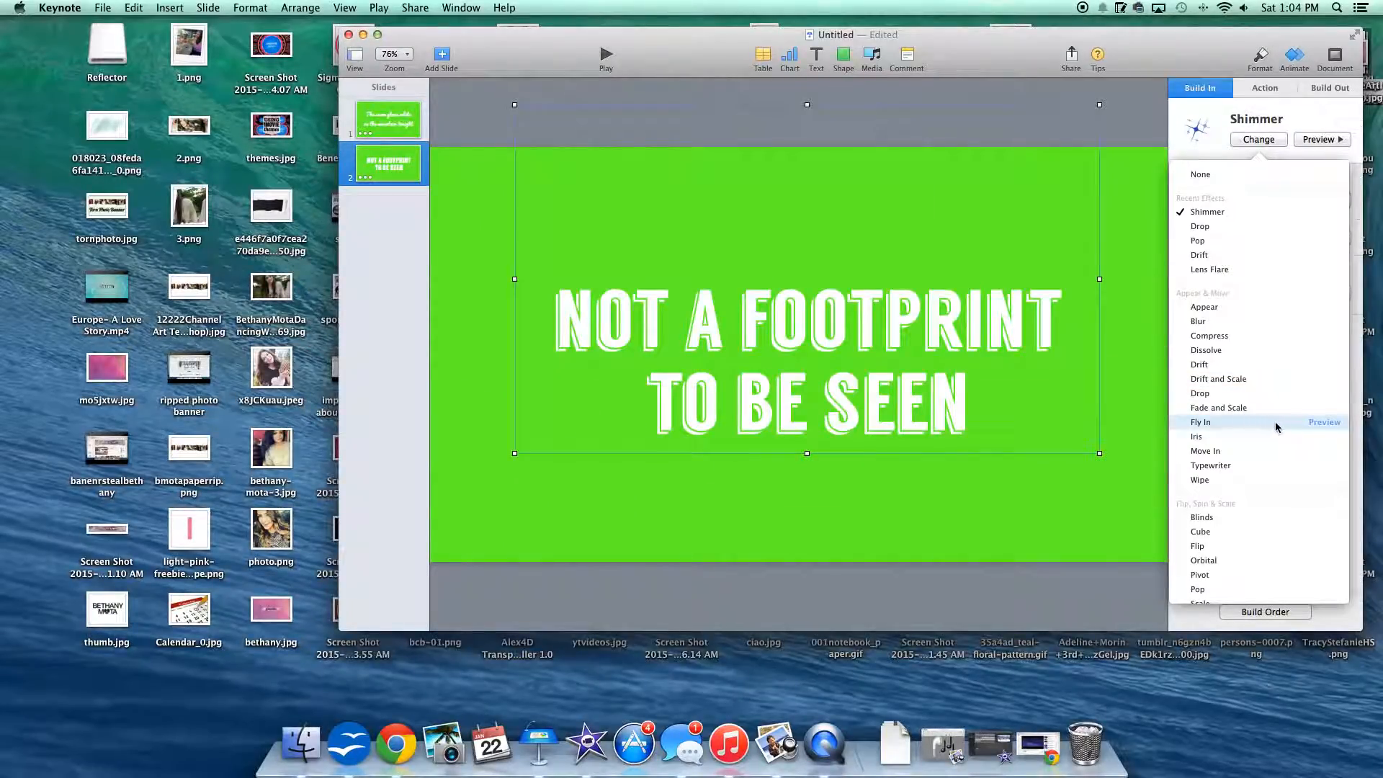
pyautogui.click(1318, 423)
pyautogui.click(1277, 422)
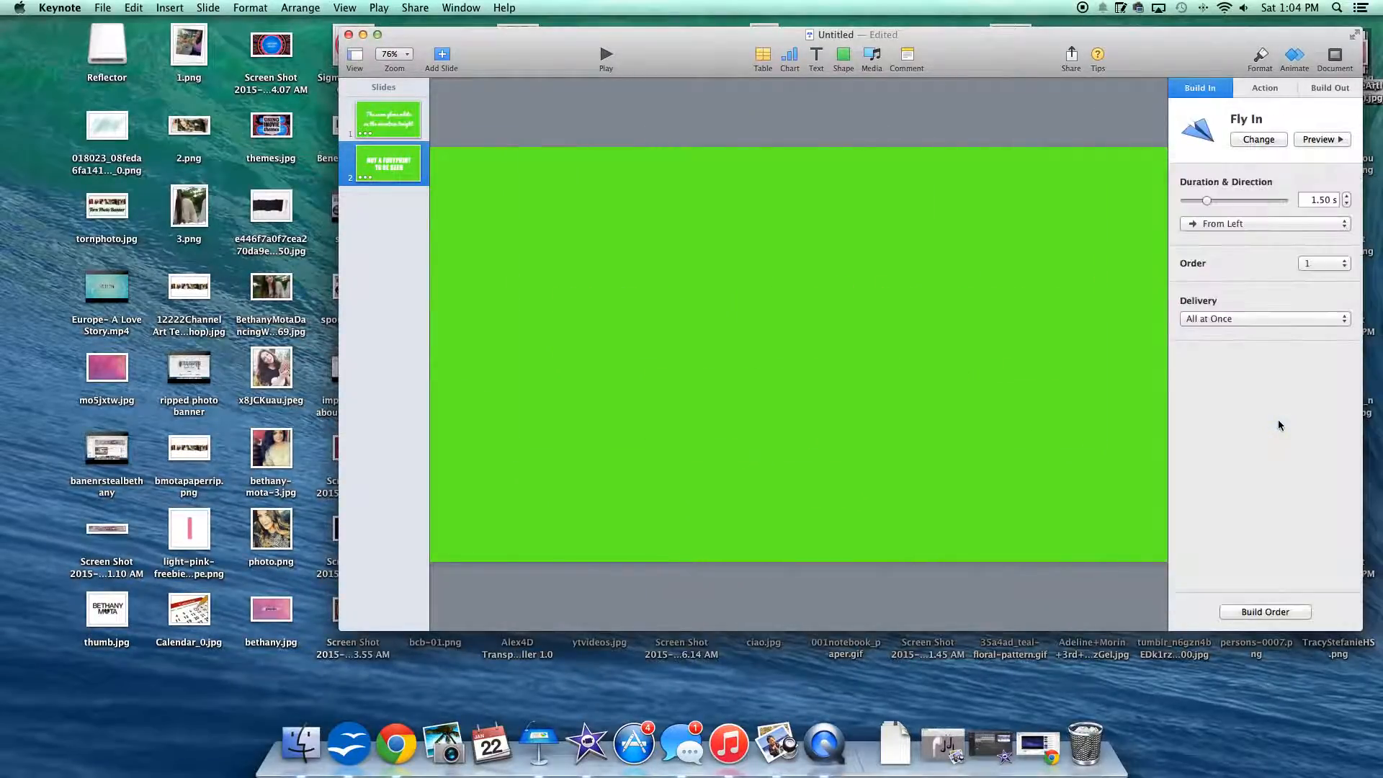
pyautogui.click(1224, 318)
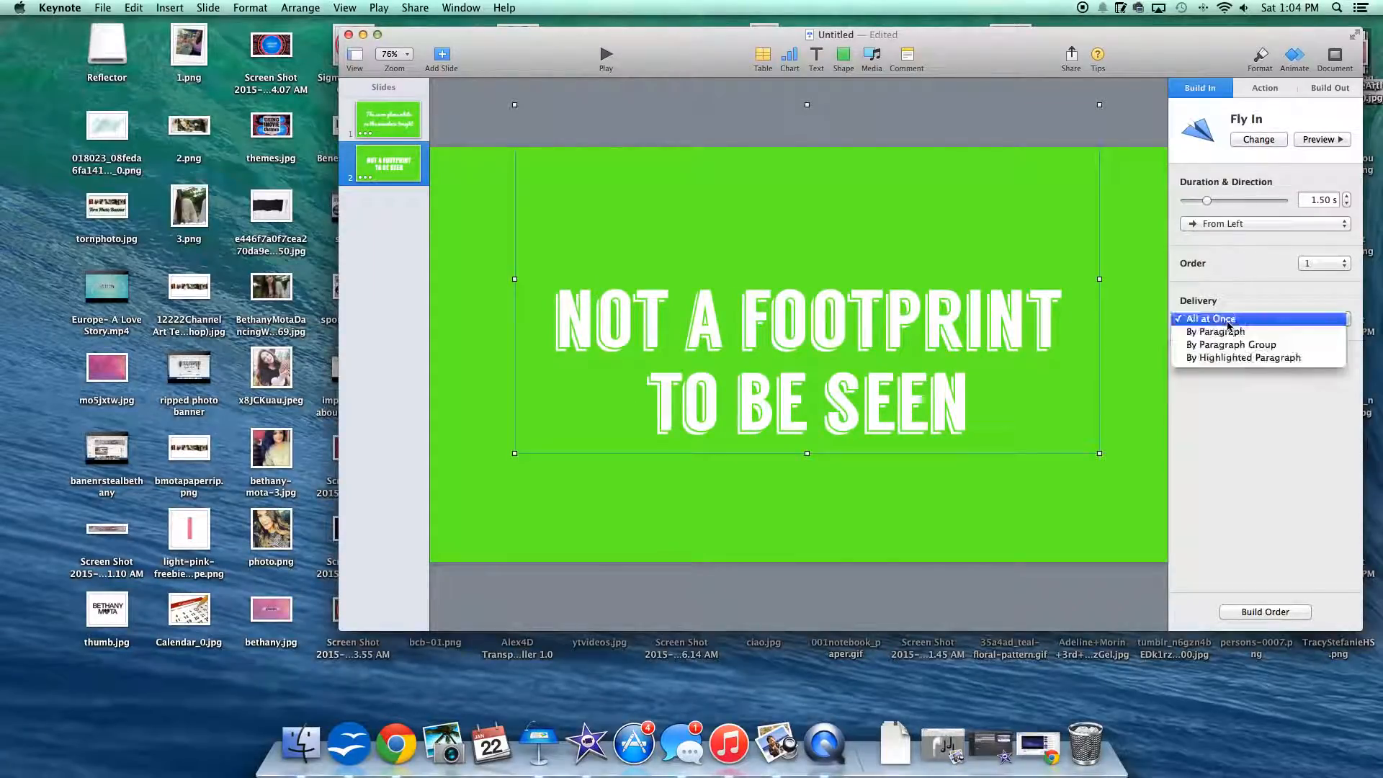
pyautogui.click(1246, 307)
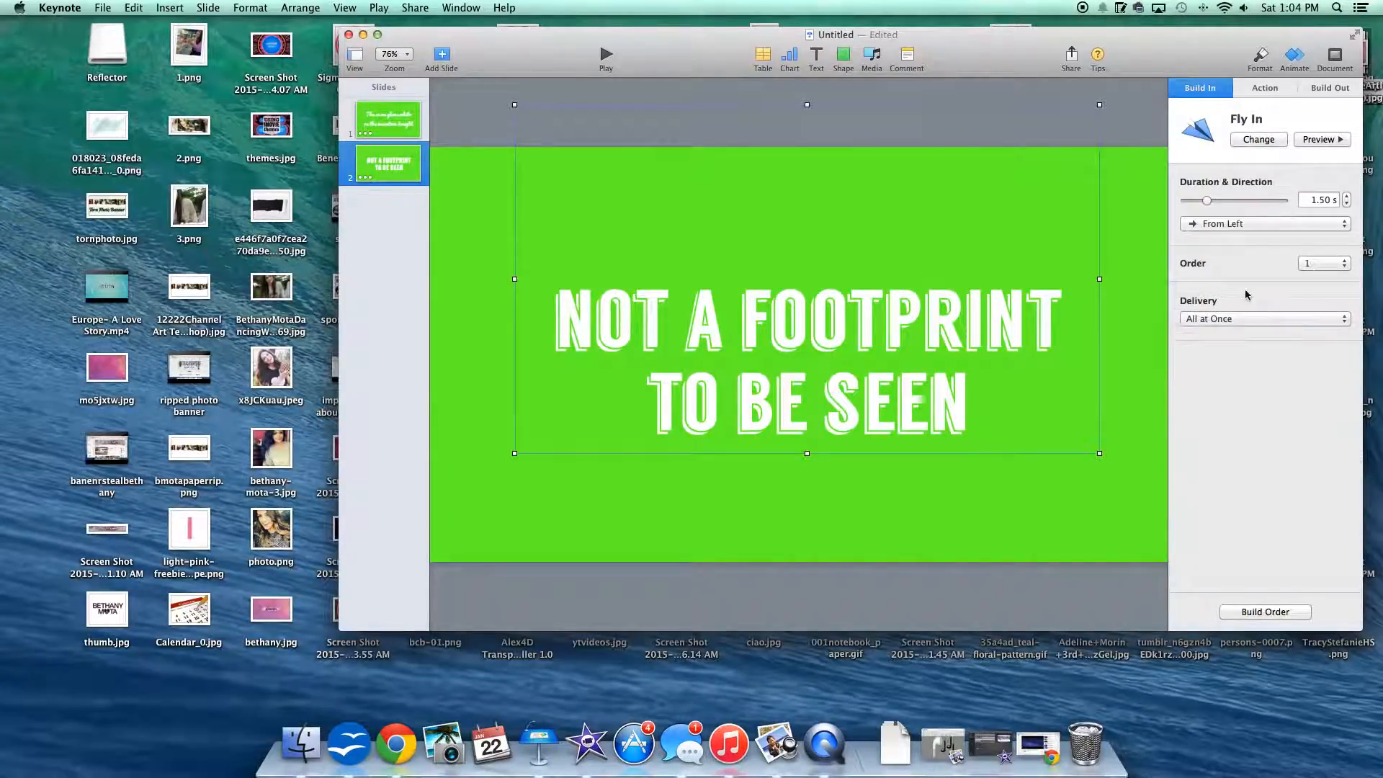
# Step: Change the second slide's build-in effect to Typewriter and set it to start After Transition
pyautogui.click(1263, 138)
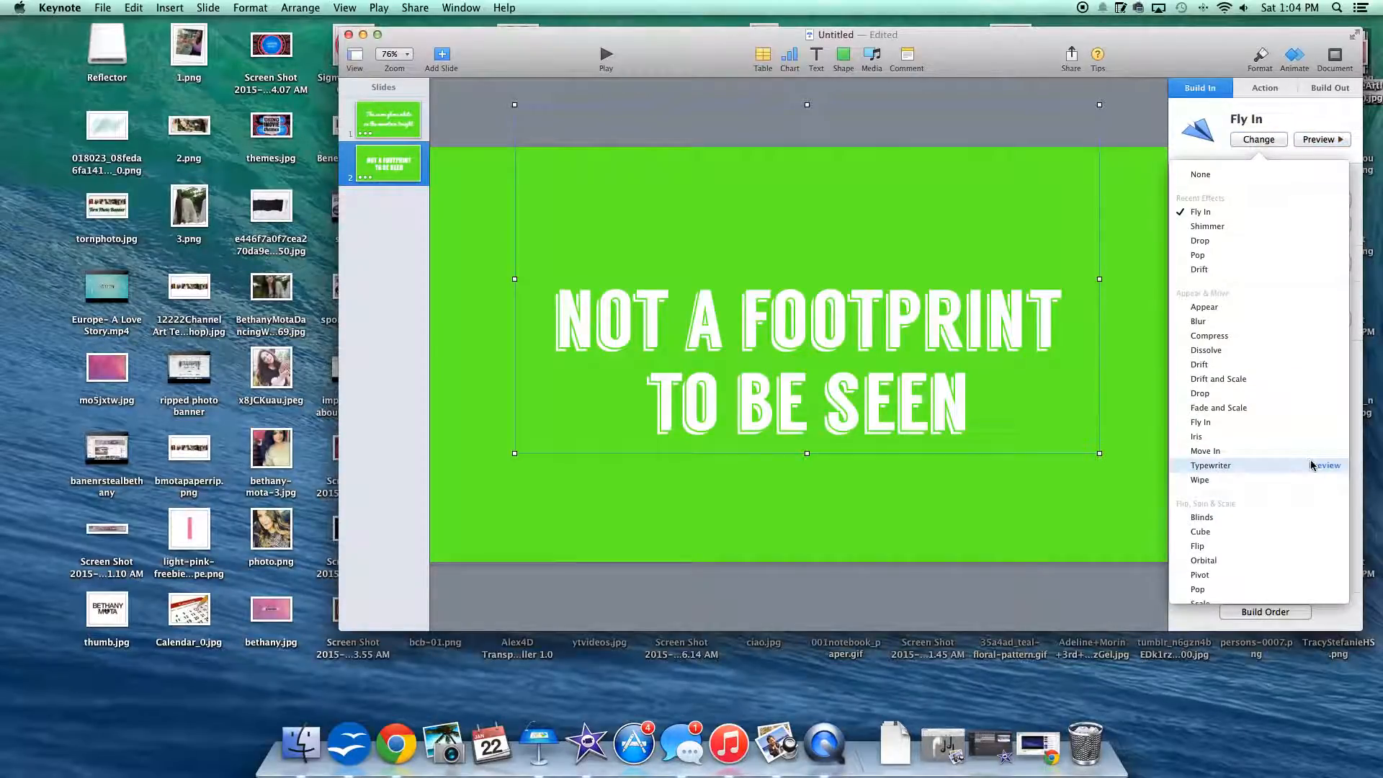
pyautogui.click(1310, 465)
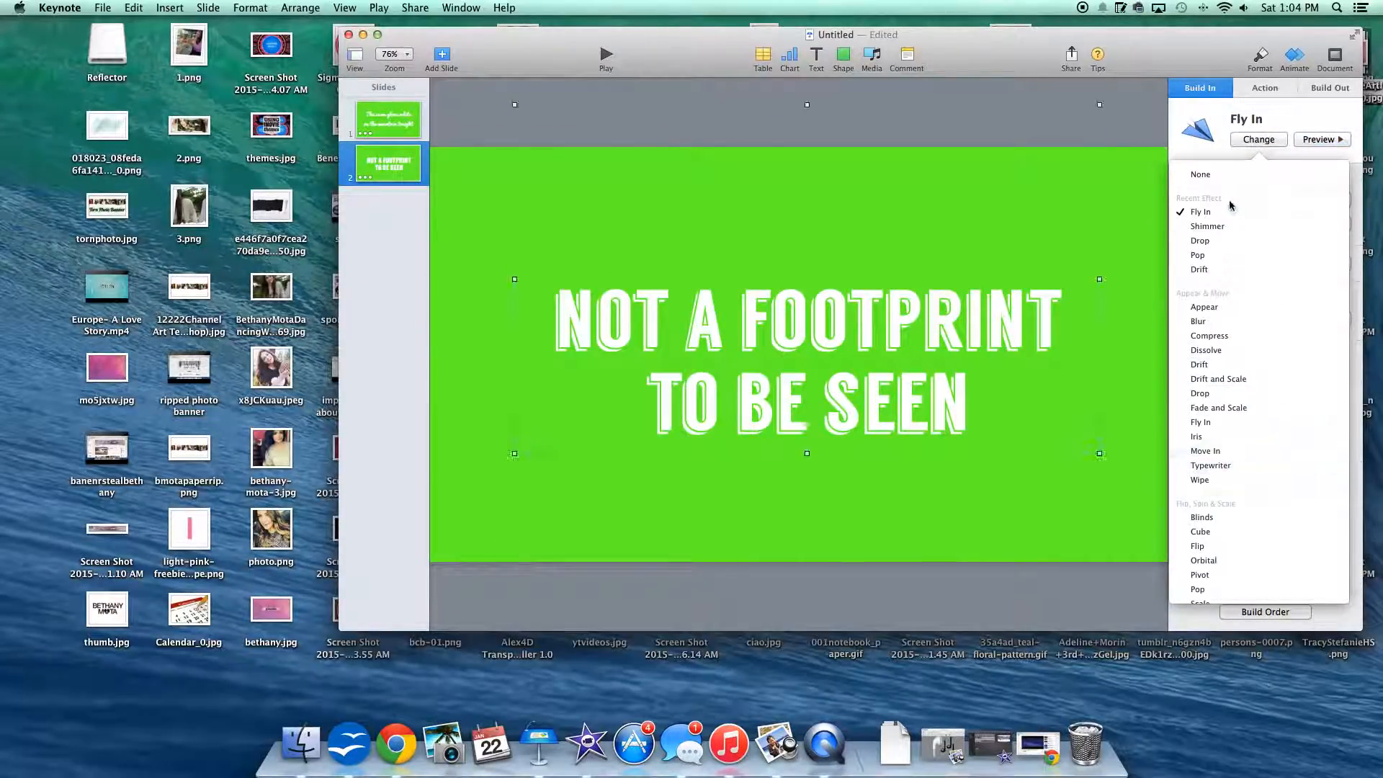
pyautogui.click(1235, 465)
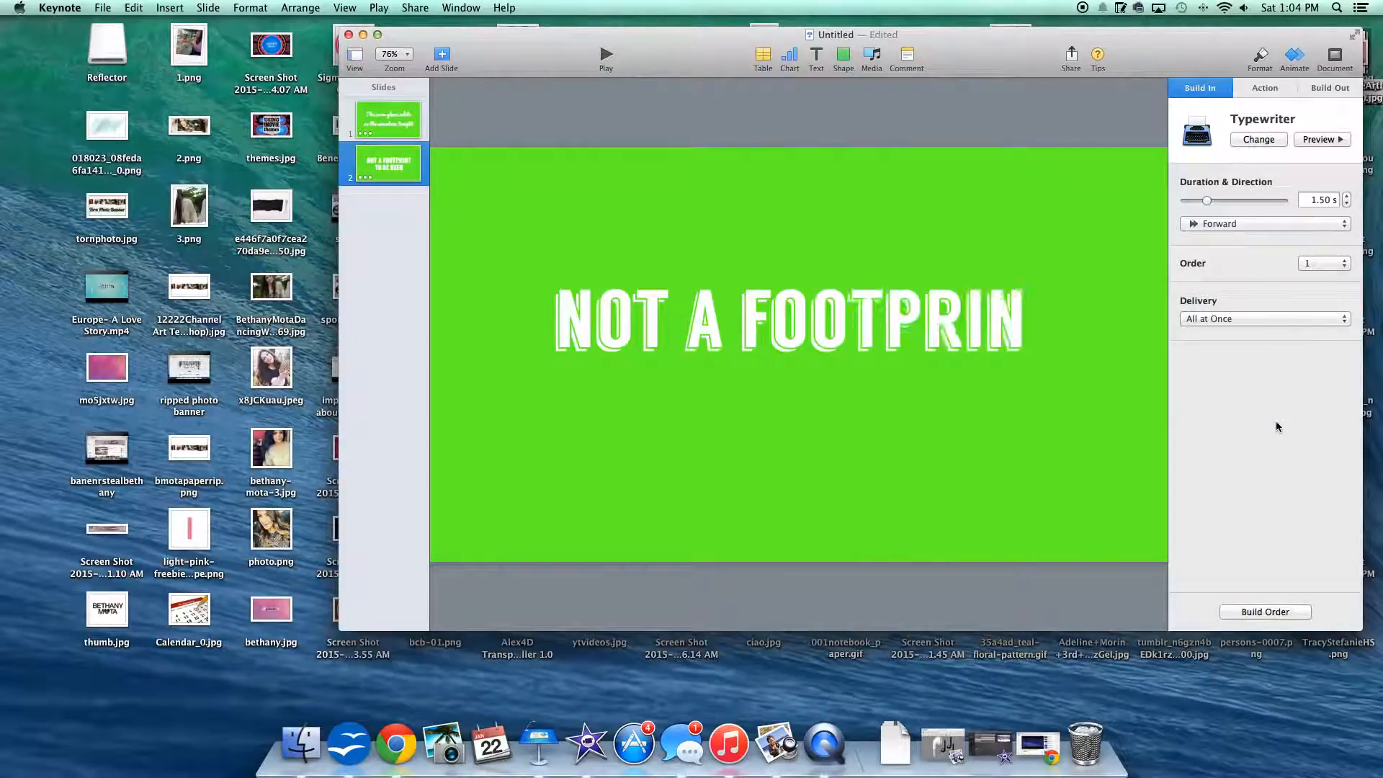
pyautogui.click(1264, 611)
pyautogui.click(1011, 597)
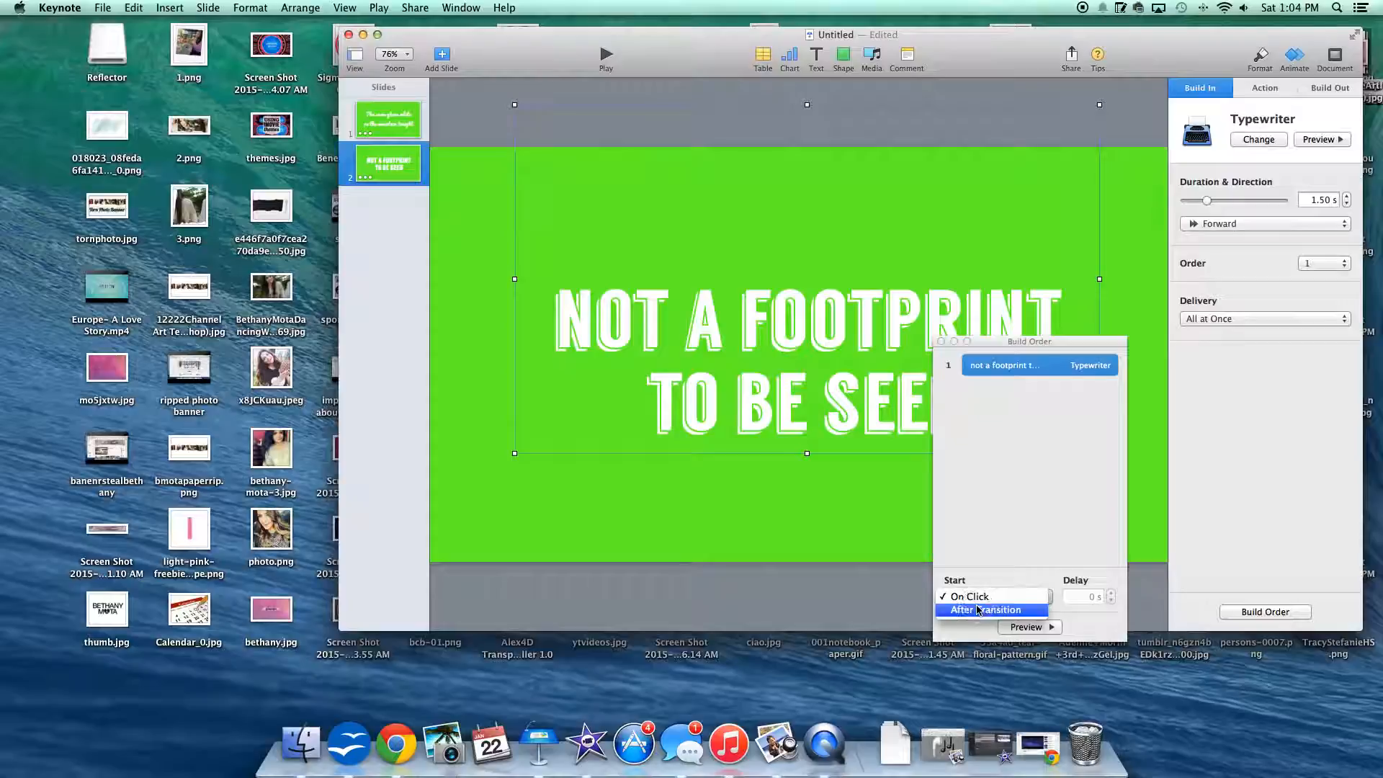
pyautogui.click(978, 609)
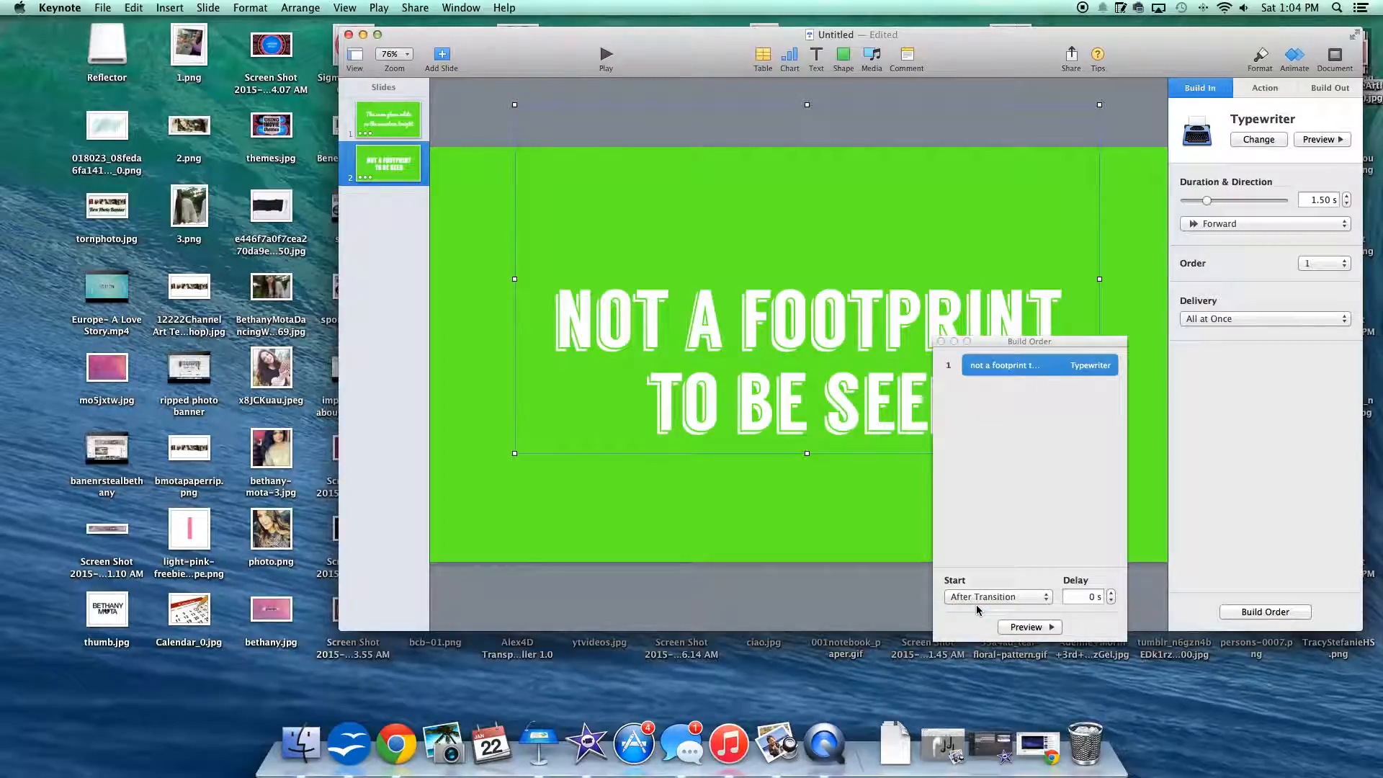
pyautogui.click(941, 342)
# Step: Preview several build-out effects for the second slide's lyric text and add Spin
pyautogui.click(1329, 89)
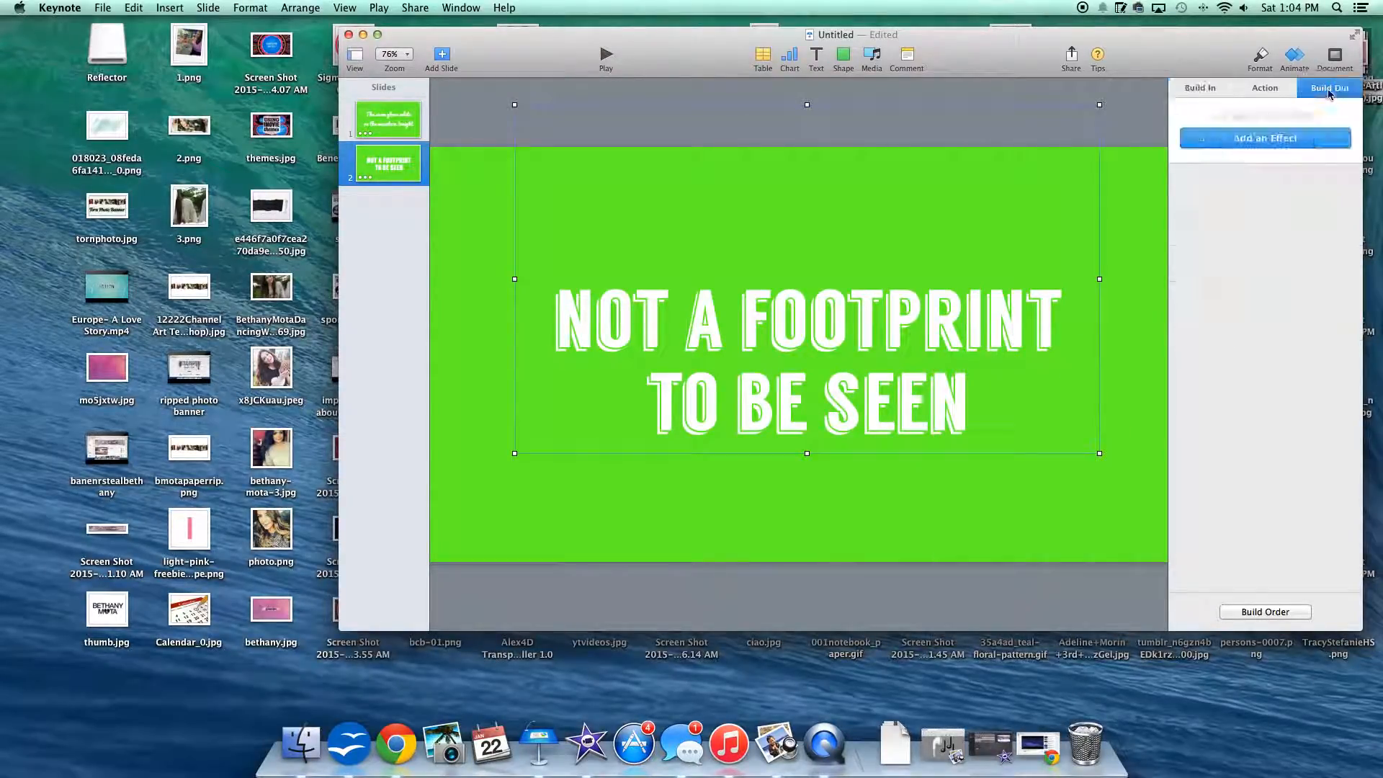
pyautogui.click(1265, 136)
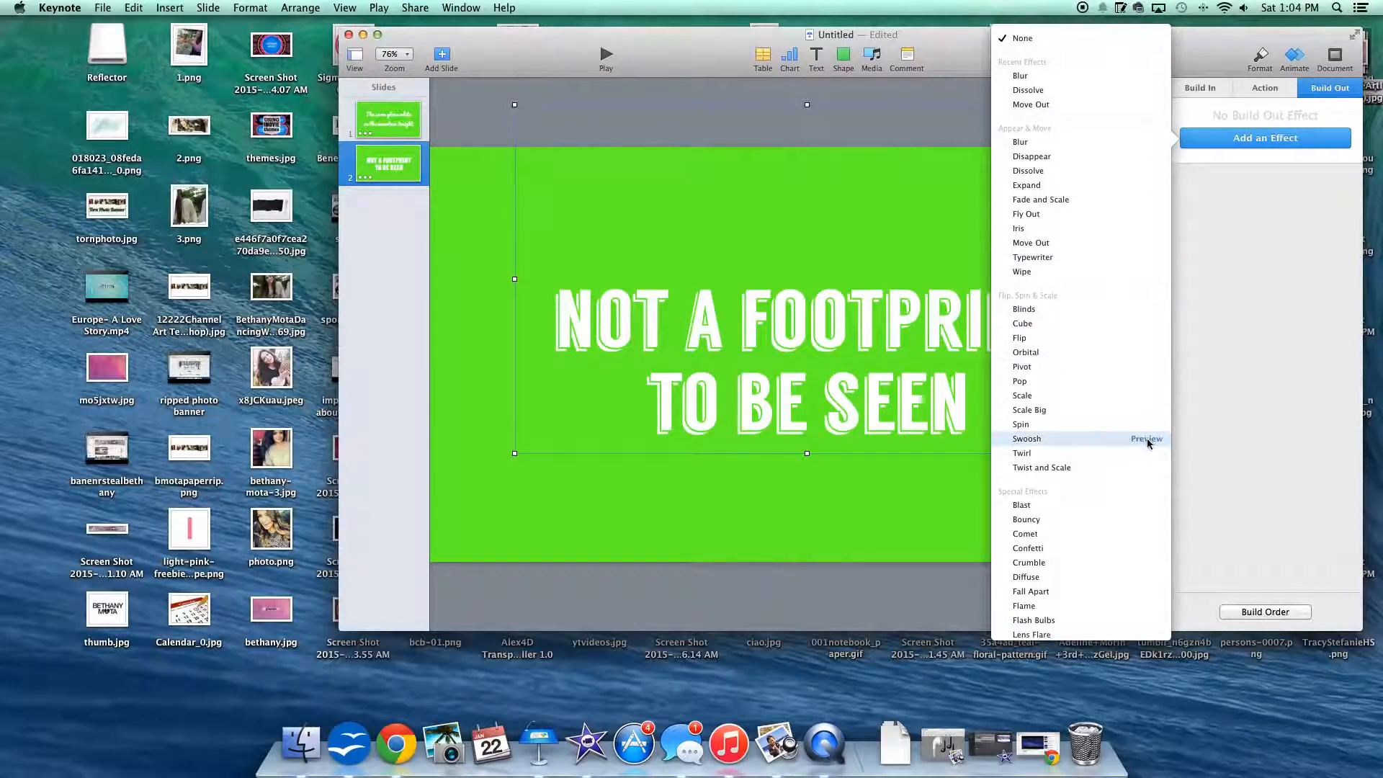
pyautogui.click(1143, 438)
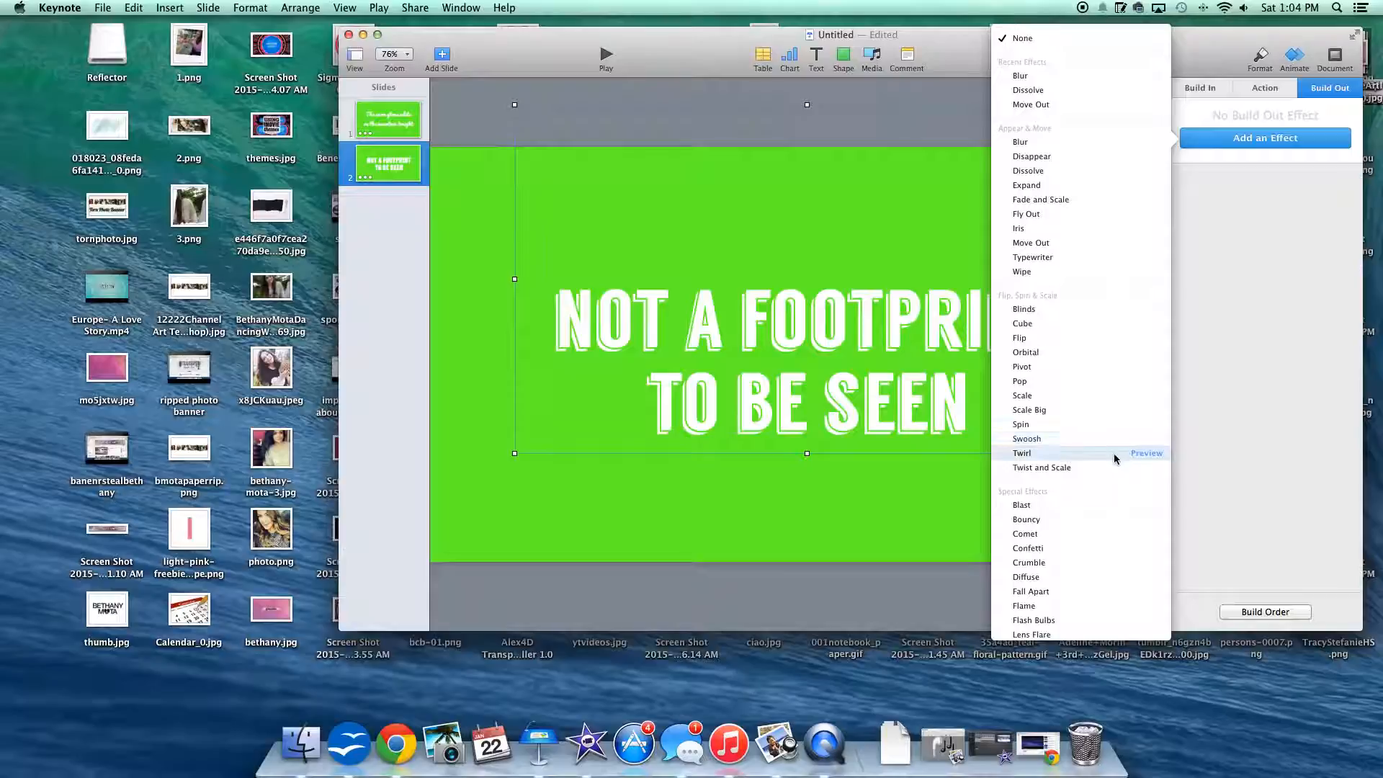
pyautogui.click(1136, 456)
pyautogui.click(1148, 425)
pyautogui.click(1089, 425)
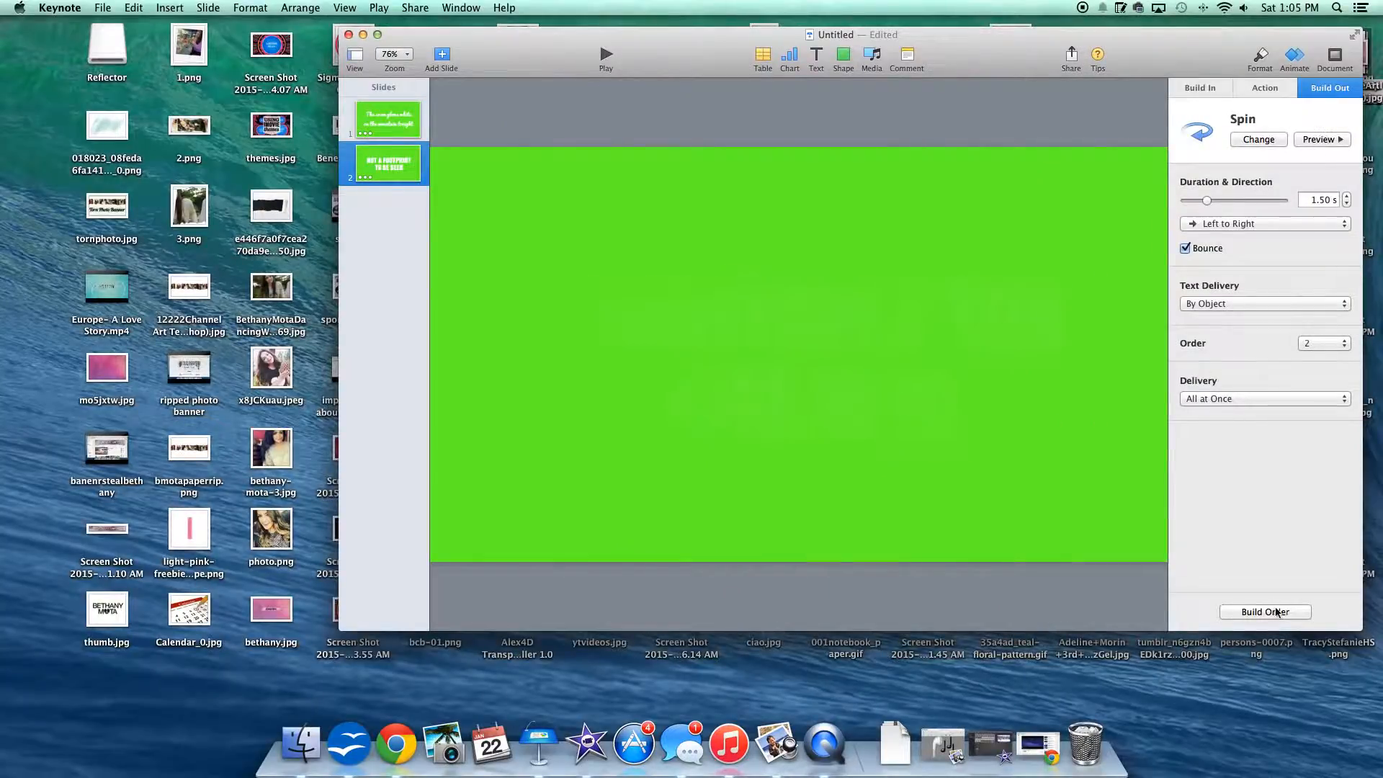
# Step: Set the Spin build-out to start After Build 1 in the build order
pyautogui.click(1252, 614)
pyautogui.click(998, 596)
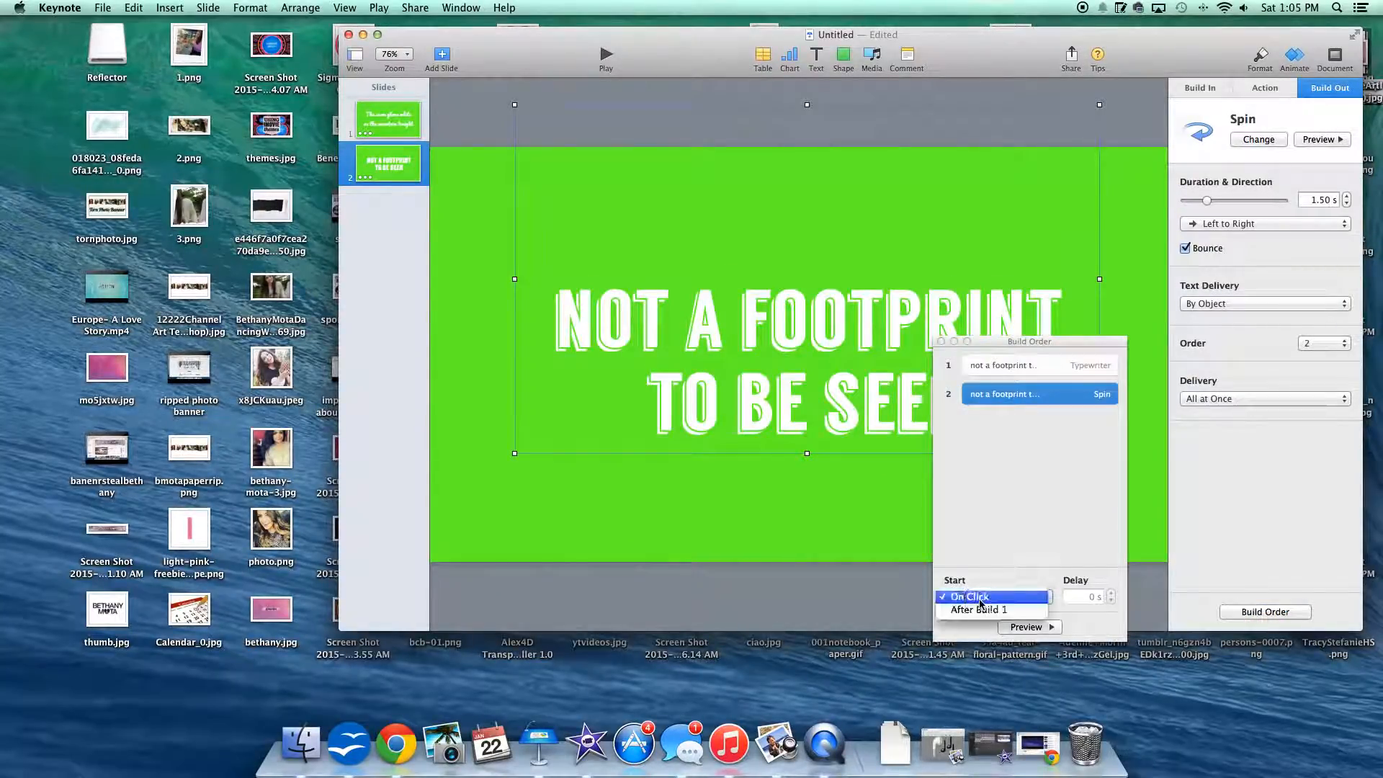
pyautogui.click(972, 607)
pyautogui.click(941, 341)
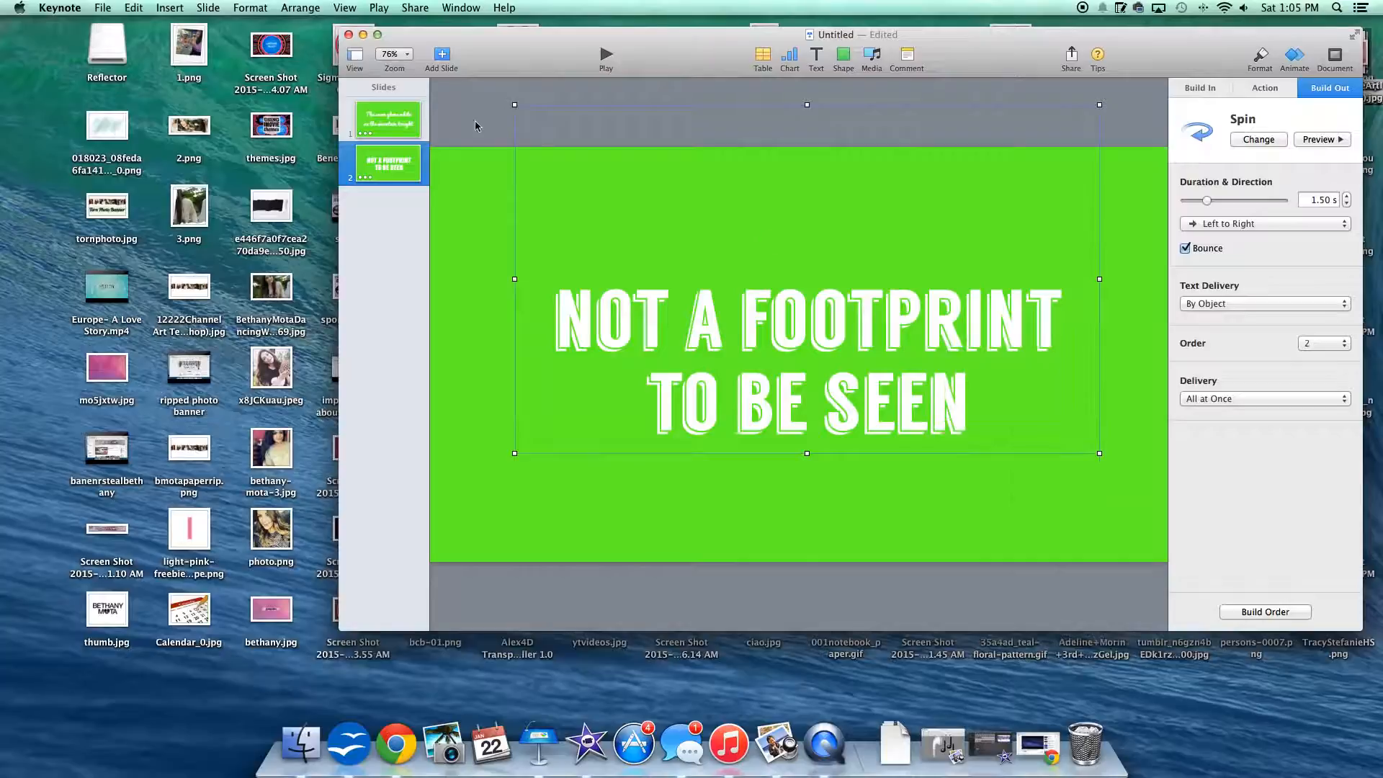
# Step: Set the transitions of both slides to start automatically
pyautogui.click(389, 118)
pyautogui.click(390, 150)
pyautogui.click(396, 119)
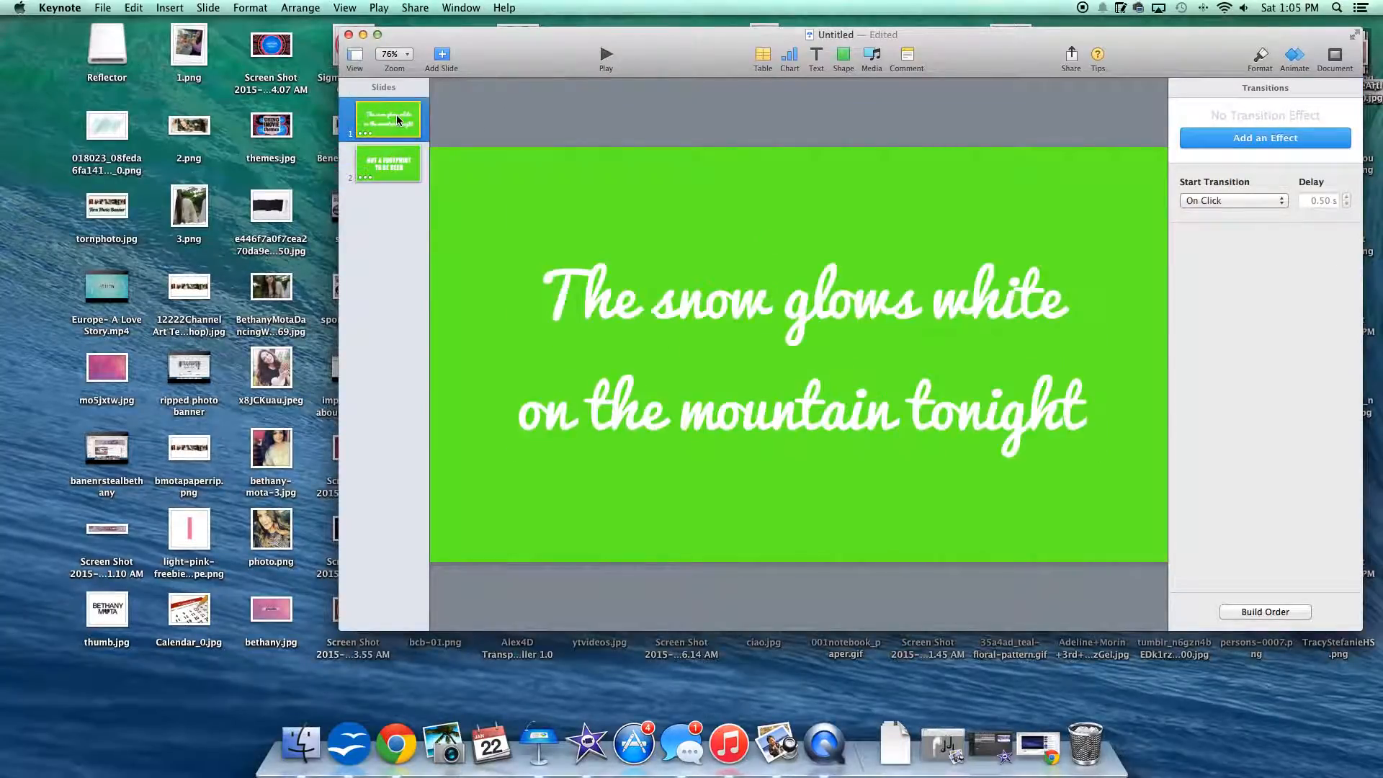
pyautogui.click(1188, 202)
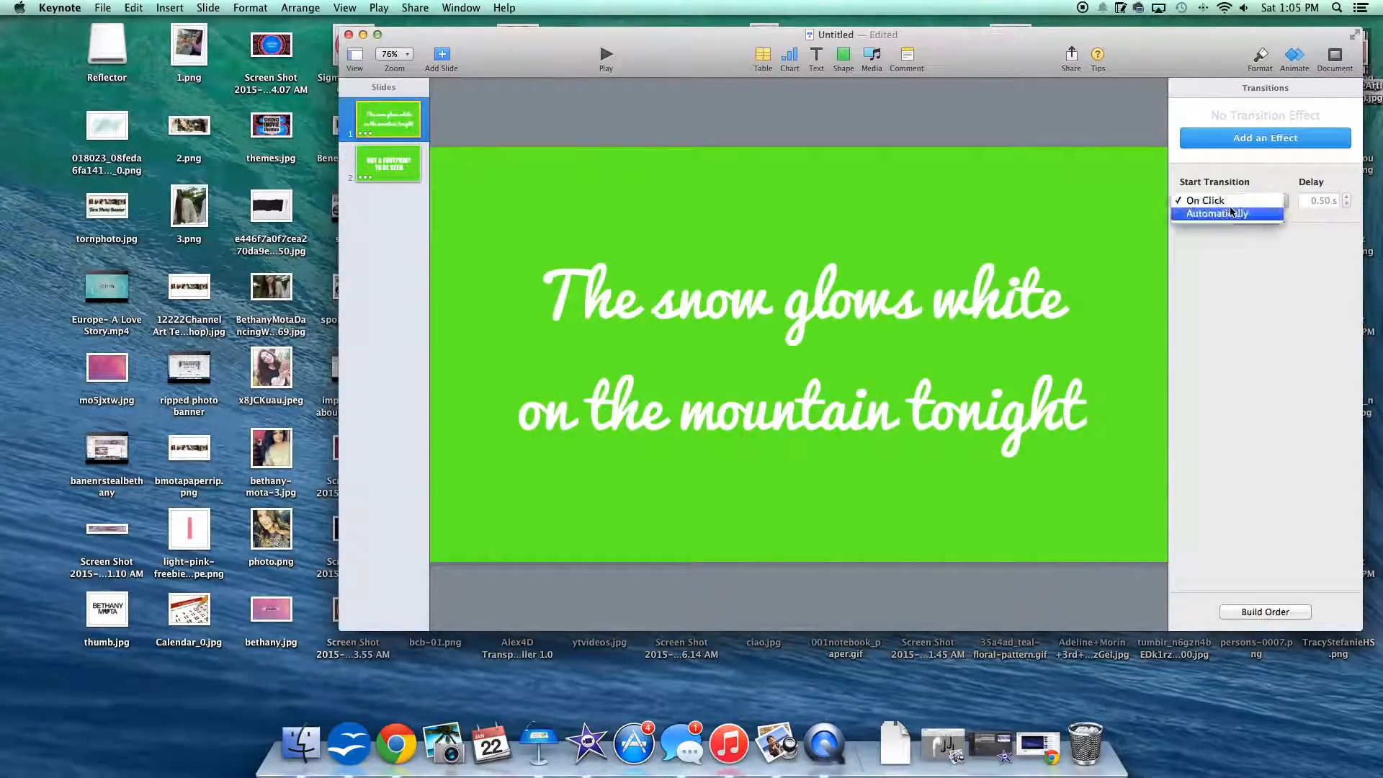
pyautogui.click(1227, 214)
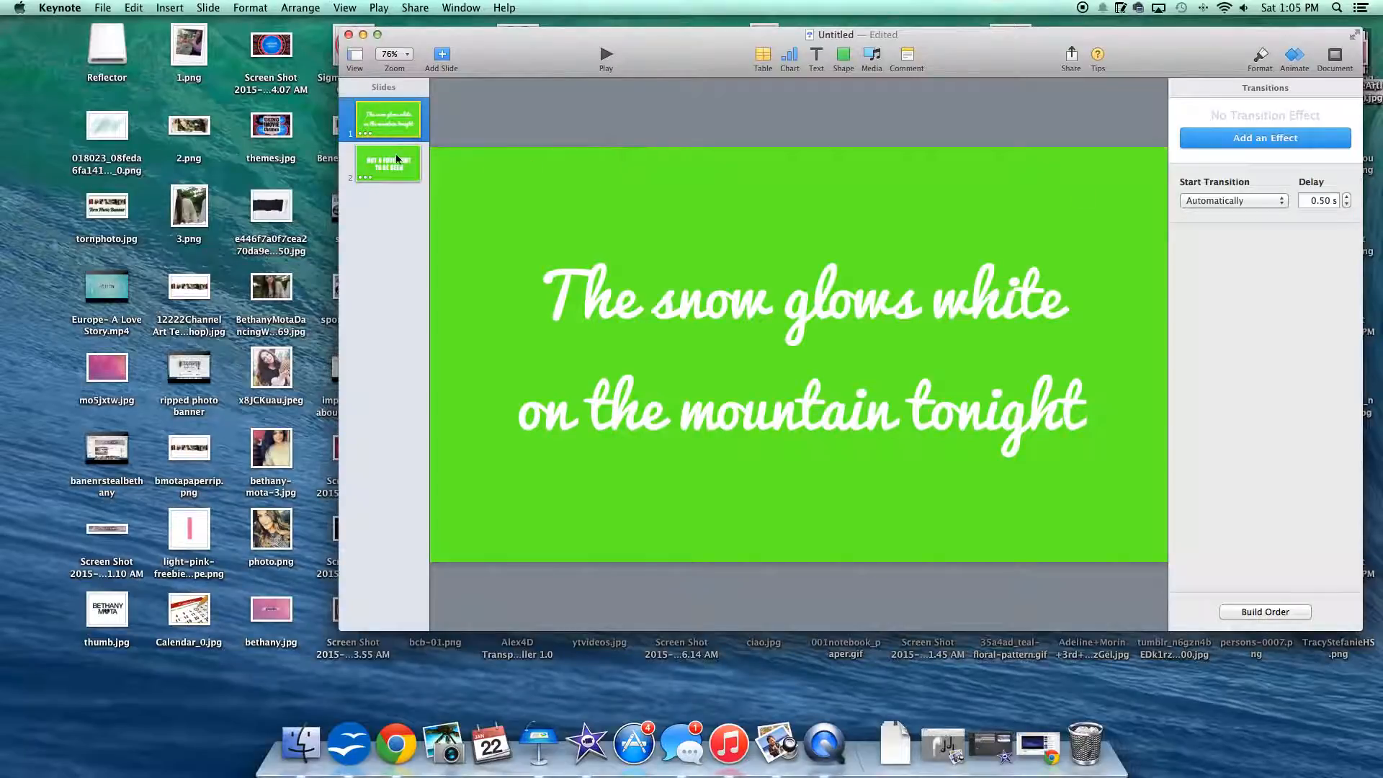
pyautogui.click(403, 159)
pyautogui.click(1232, 201)
pyautogui.click(1228, 204)
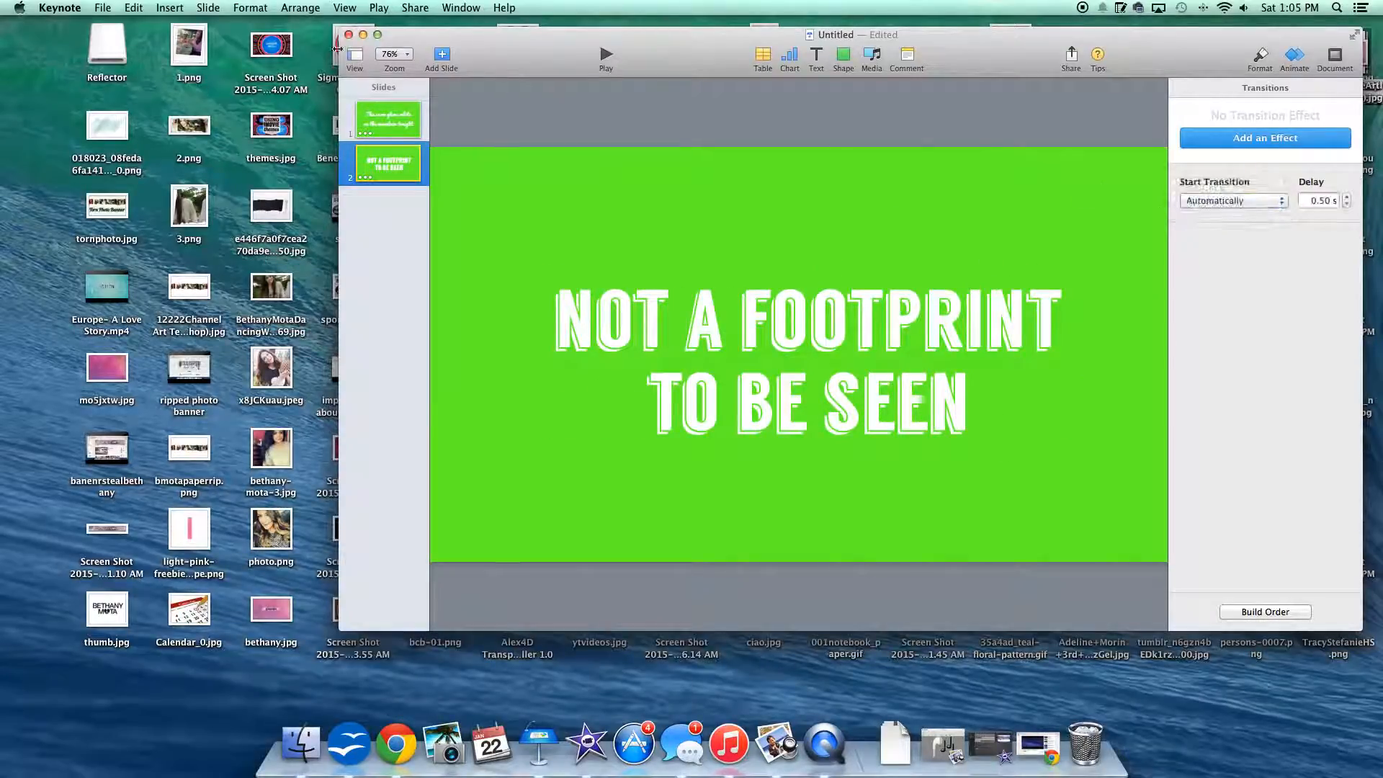
# Step: Play the slideshow from the first slide to check the lyric animations
pyautogui.click(379, 108)
pyautogui.click(599, 61)
pyautogui.click(564, 120)
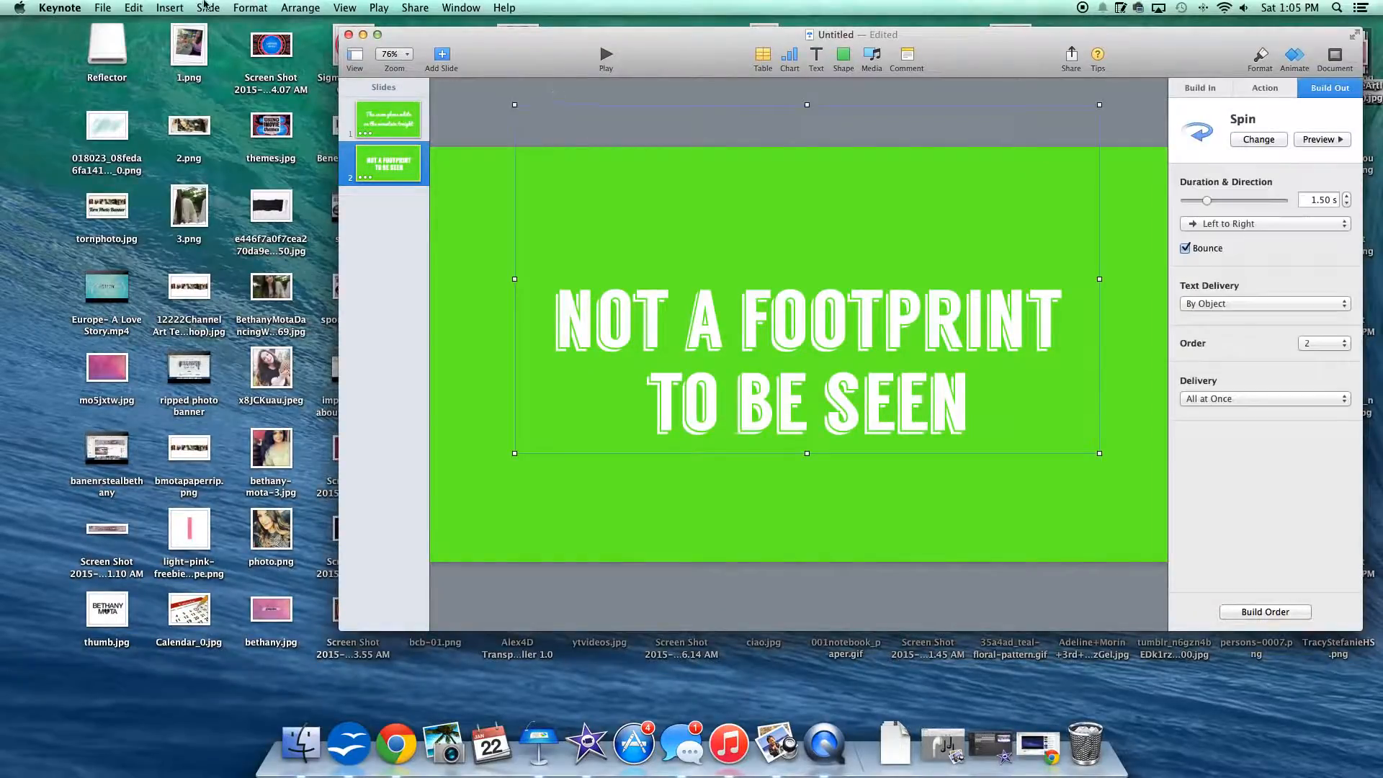
# Step: Export the presentation as a self-playing 720p QuickTime movie with 0 seconds before the next slide and next build
pyautogui.click(403, 7)
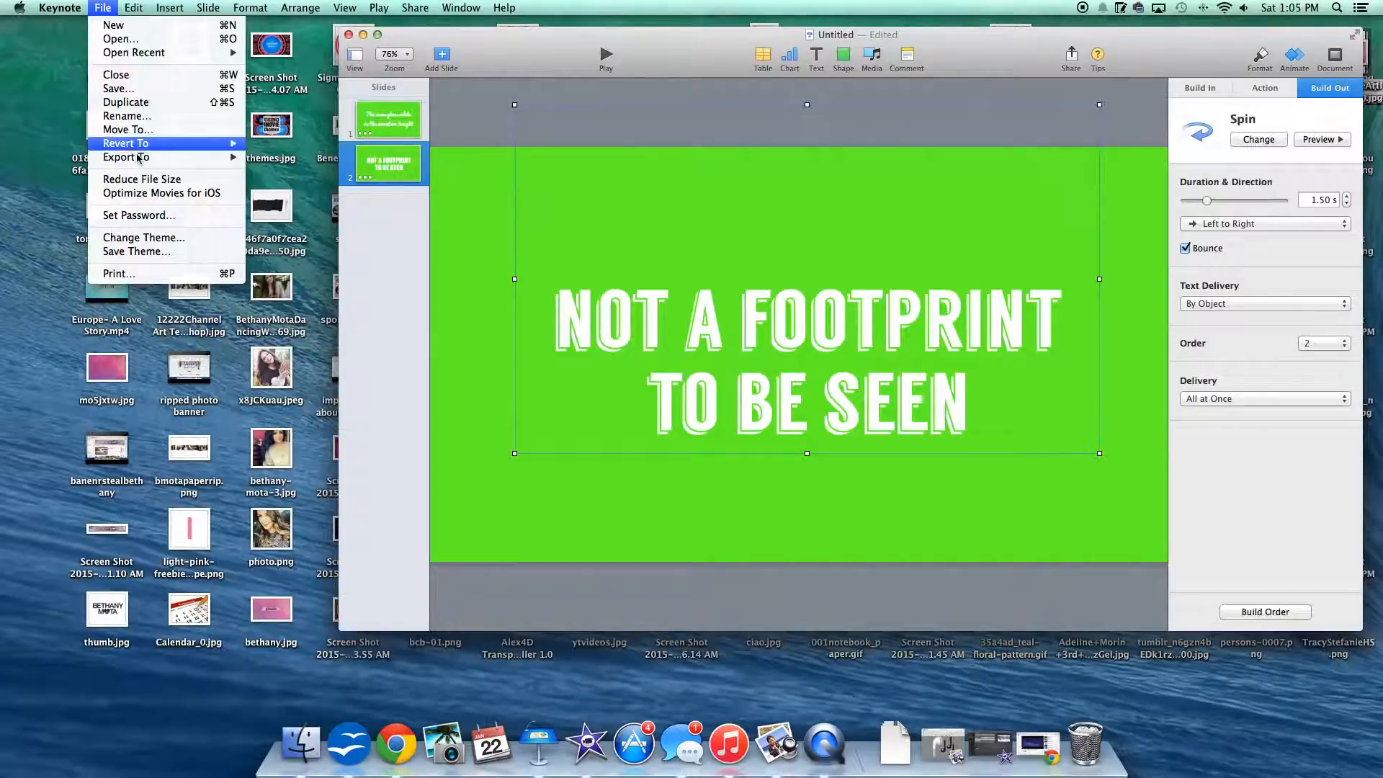
pyautogui.moveTo(144, 157)
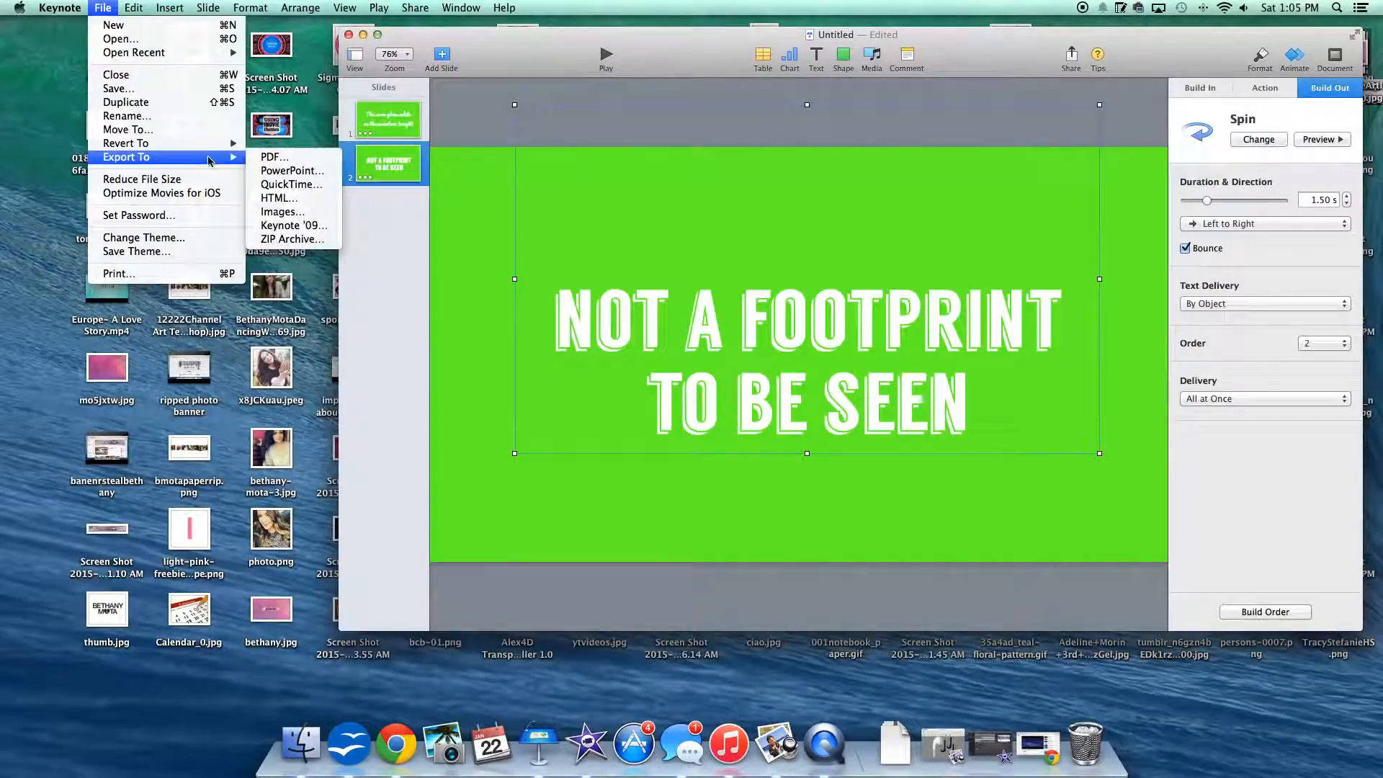
pyautogui.click(287, 184)
pyautogui.moveTo(802, 222); pyautogui.dragTo(848, 200)
pyautogui.write('00')
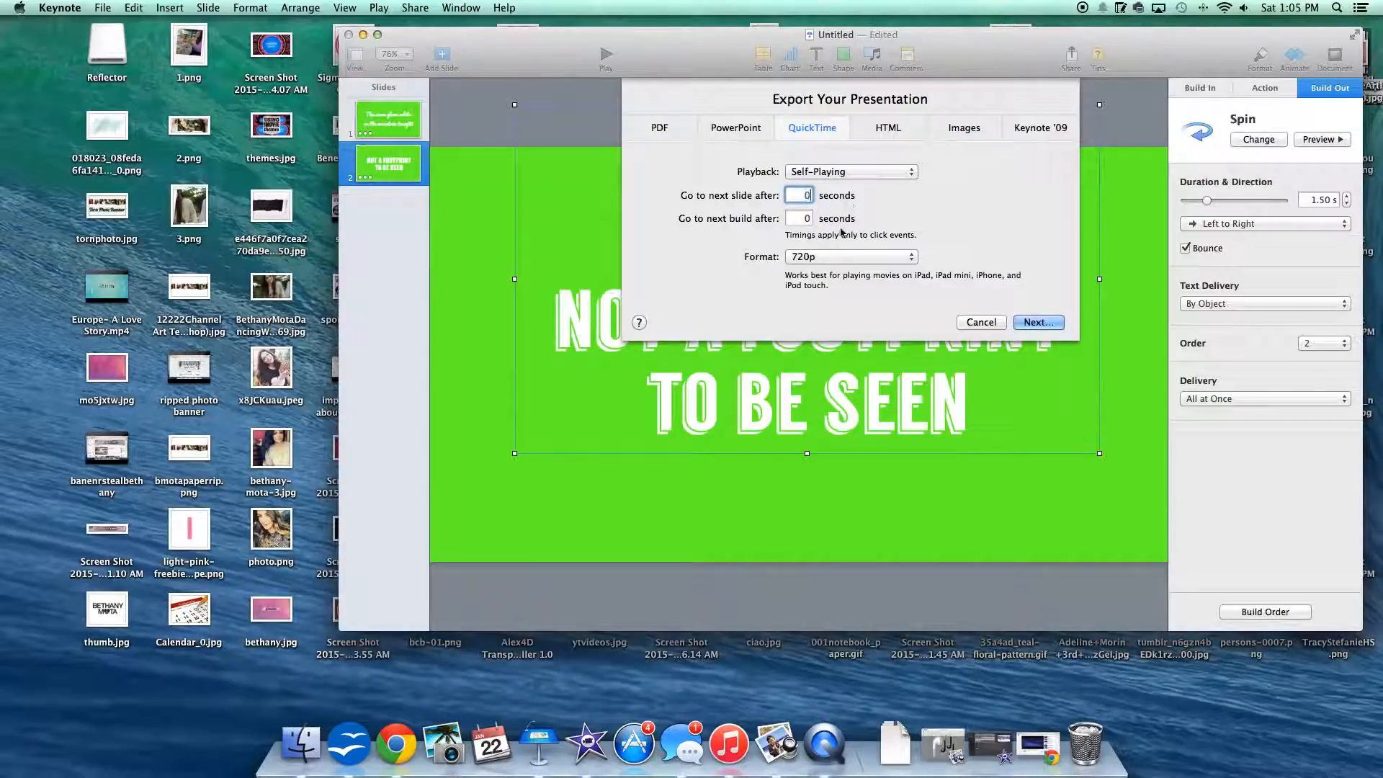
pyautogui.click(1037, 322)
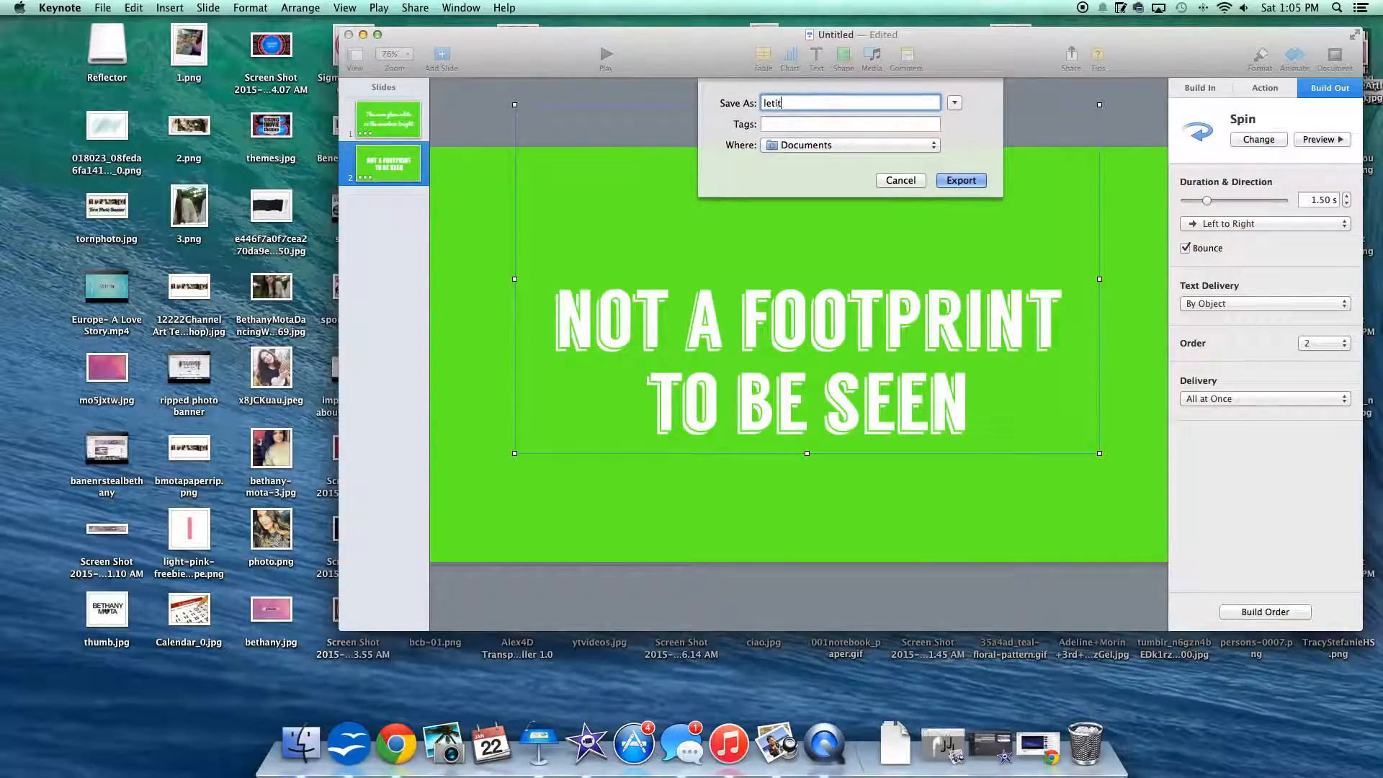
pyautogui.press('Return')
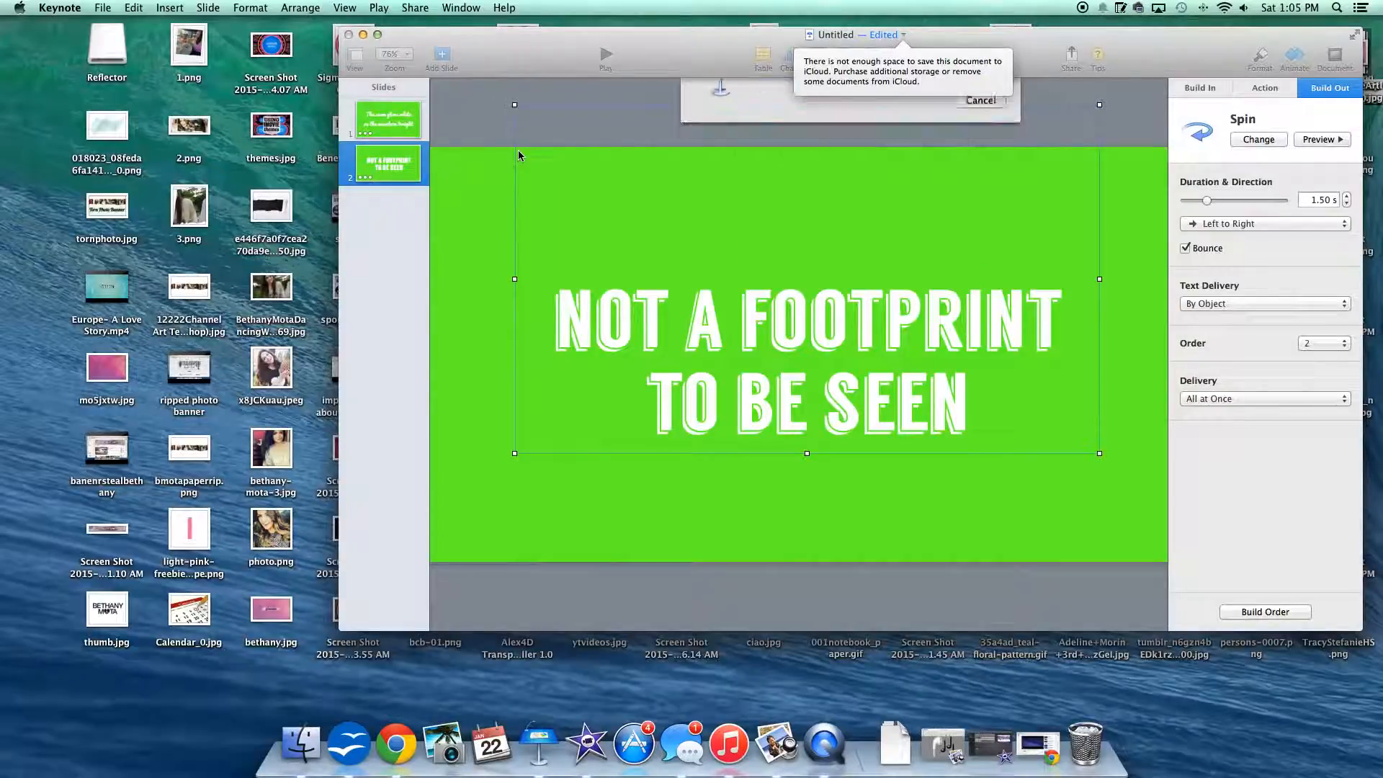
# Step: Minimize the presentation, switch to iMovie and move its window down to uncover the desktop files
pyautogui.click(362, 35)
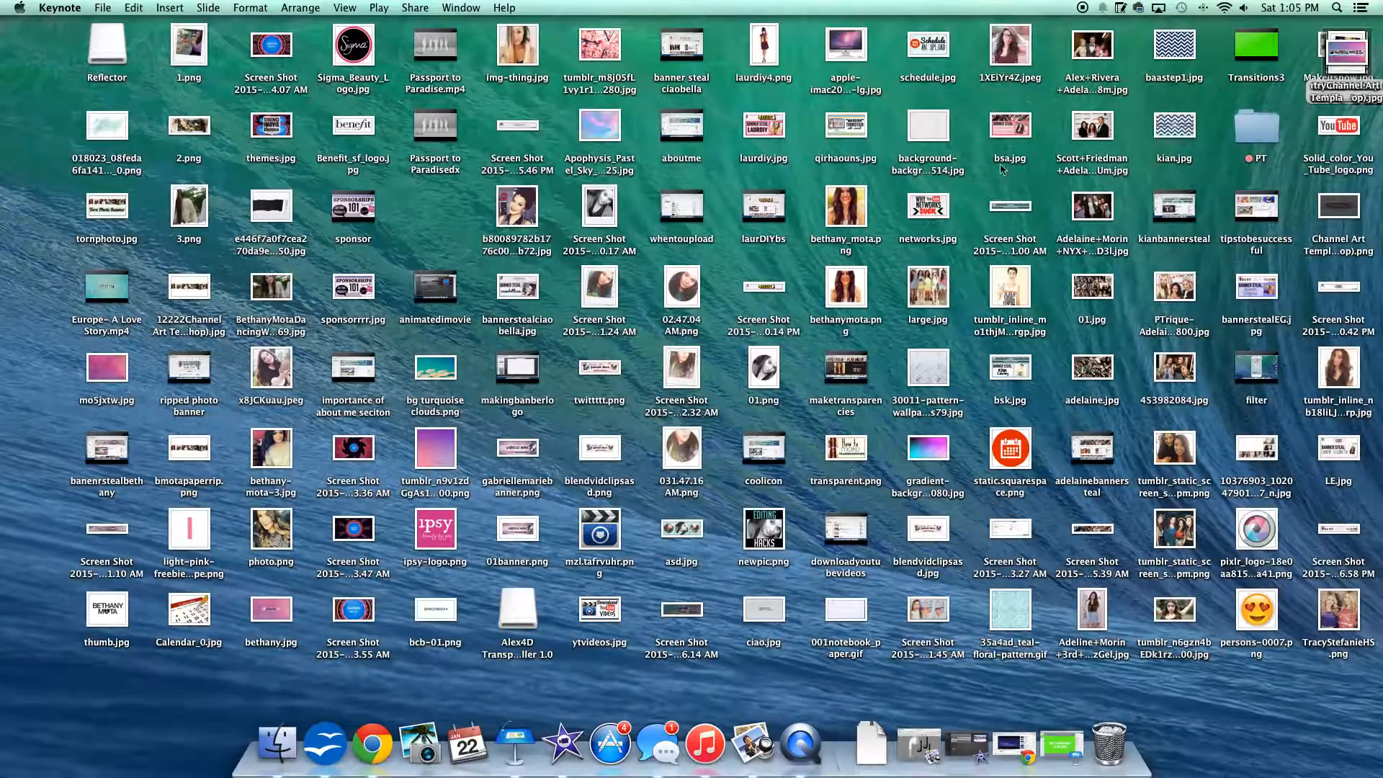
pyautogui.click(562, 741)
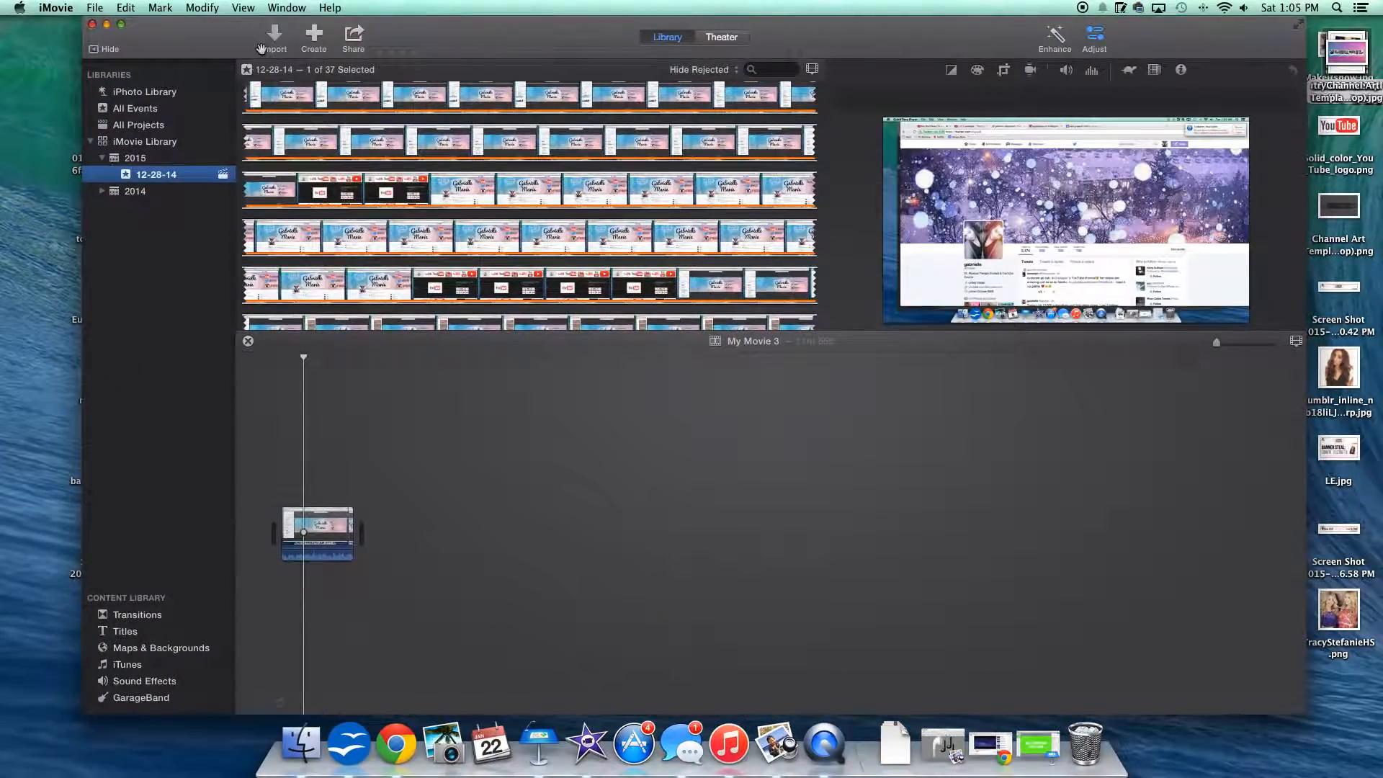
pyautogui.click(262, 48)
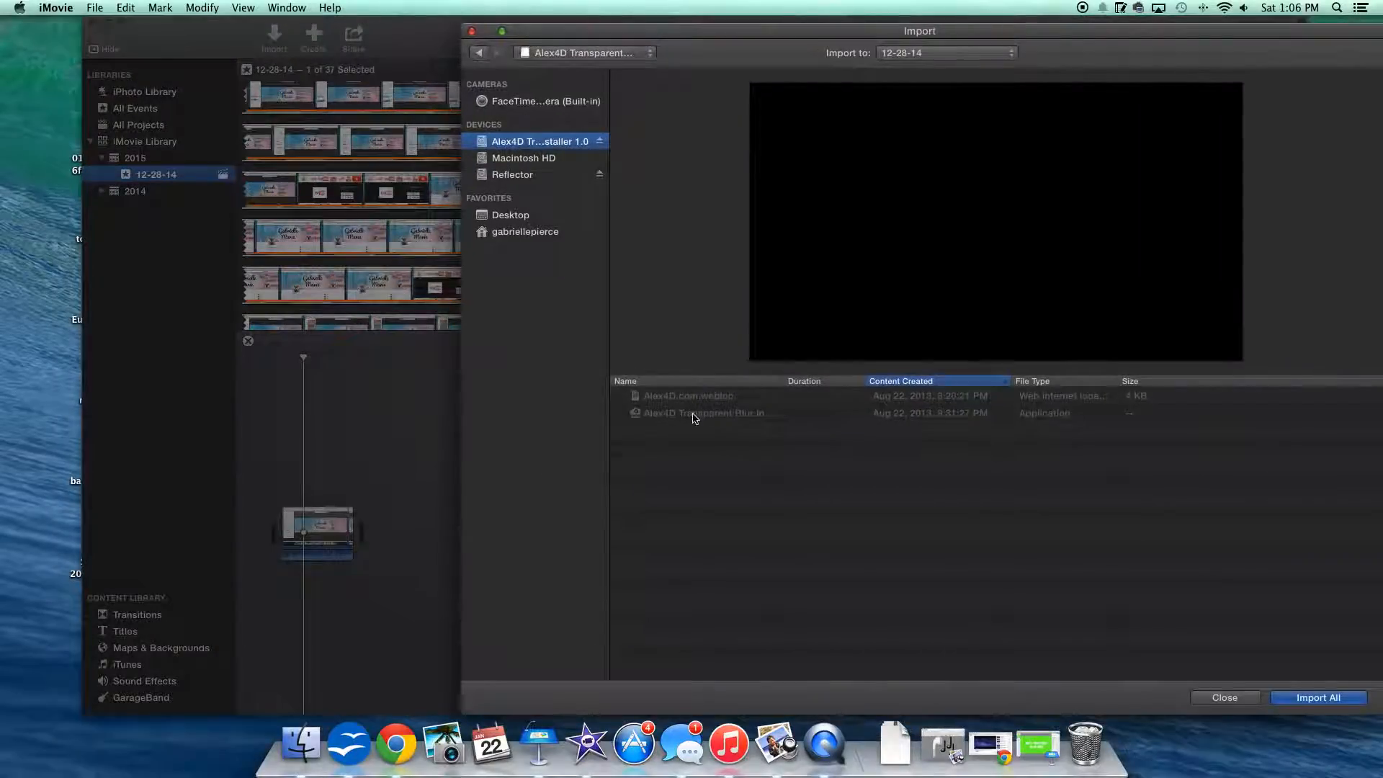
pyautogui.click(472, 31)
pyautogui.moveTo(402, 46); pyautogui.dragTo(582, 460)
pyautogui.moveTo(1343, 52); pyautogui.dragTo(1190, 60)
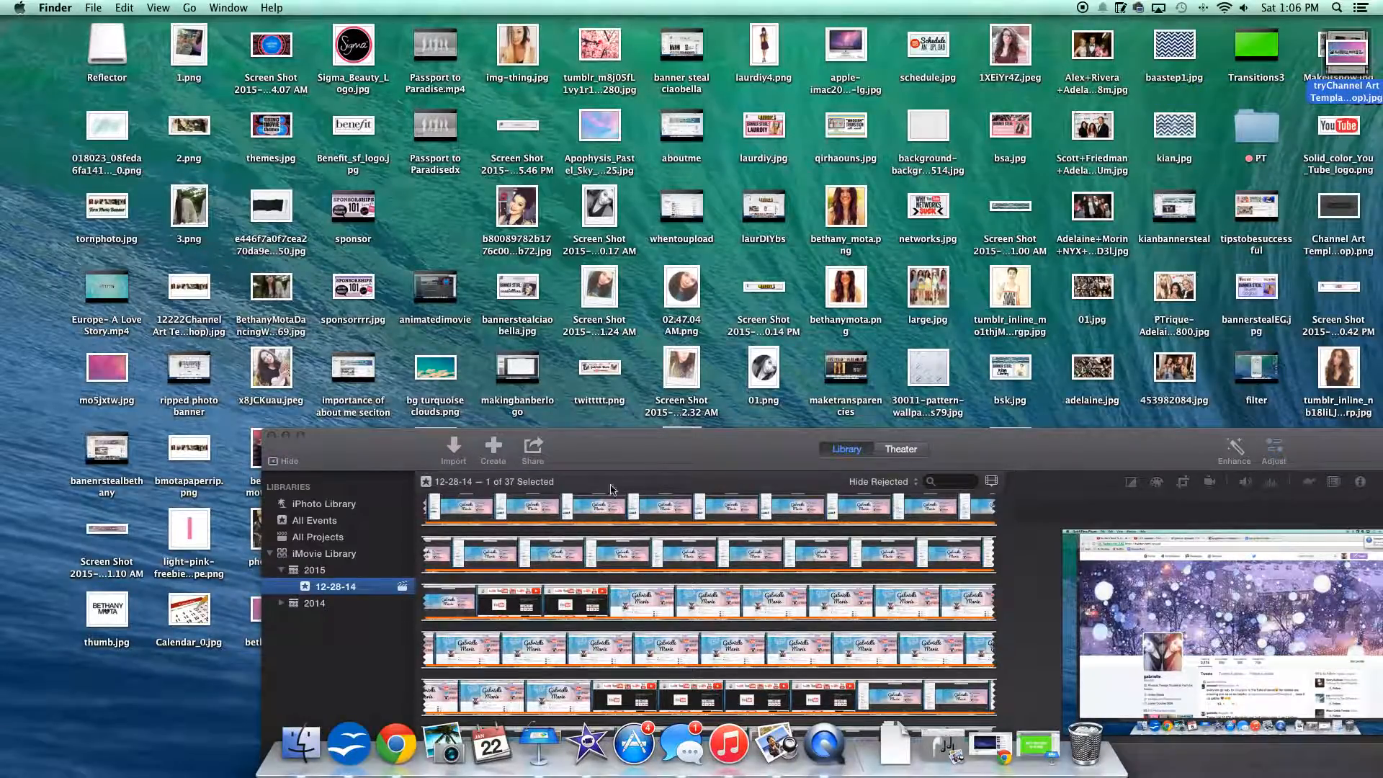
# Step: Look through the Desktop files in the import window for the exported movie, then close it and move the iMovie window back up
pyautogui.click(460, 452)
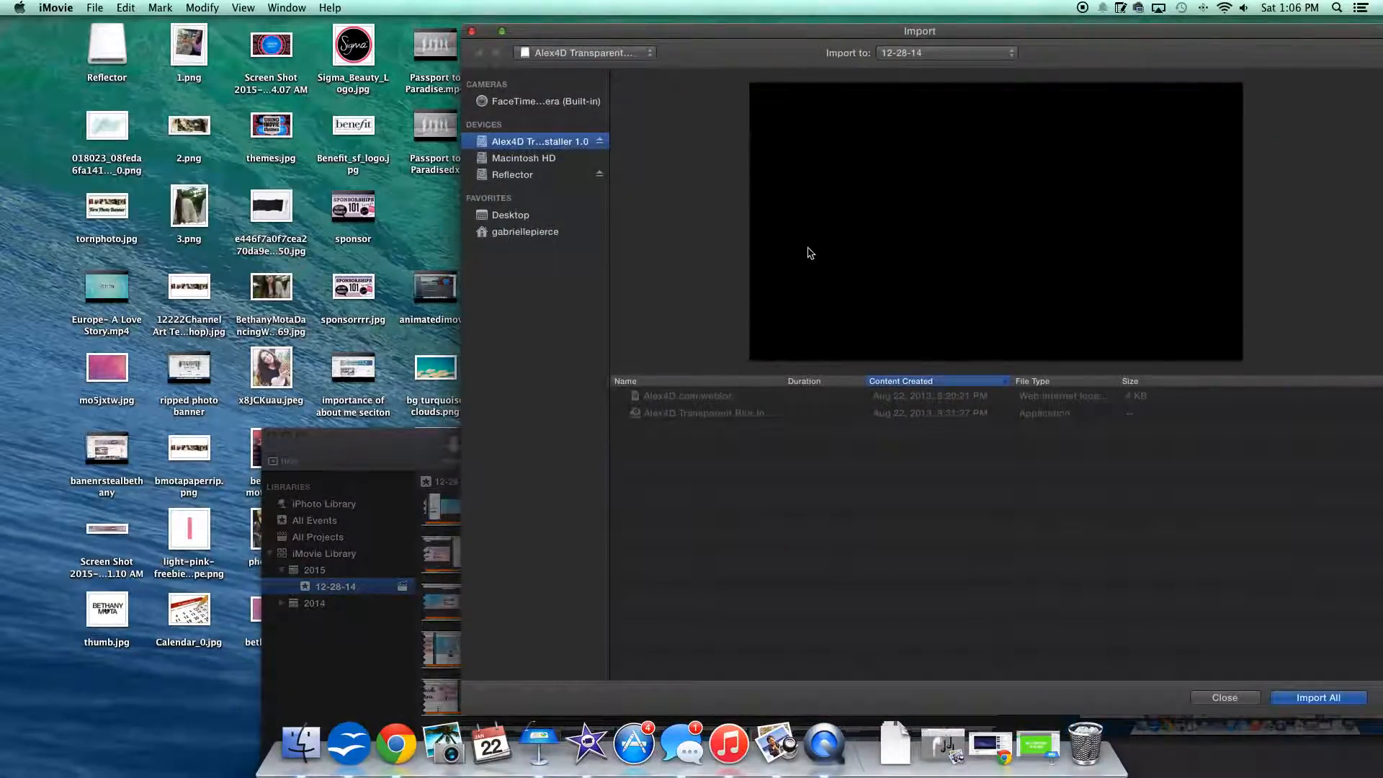
pyautogui.click(513, 216)
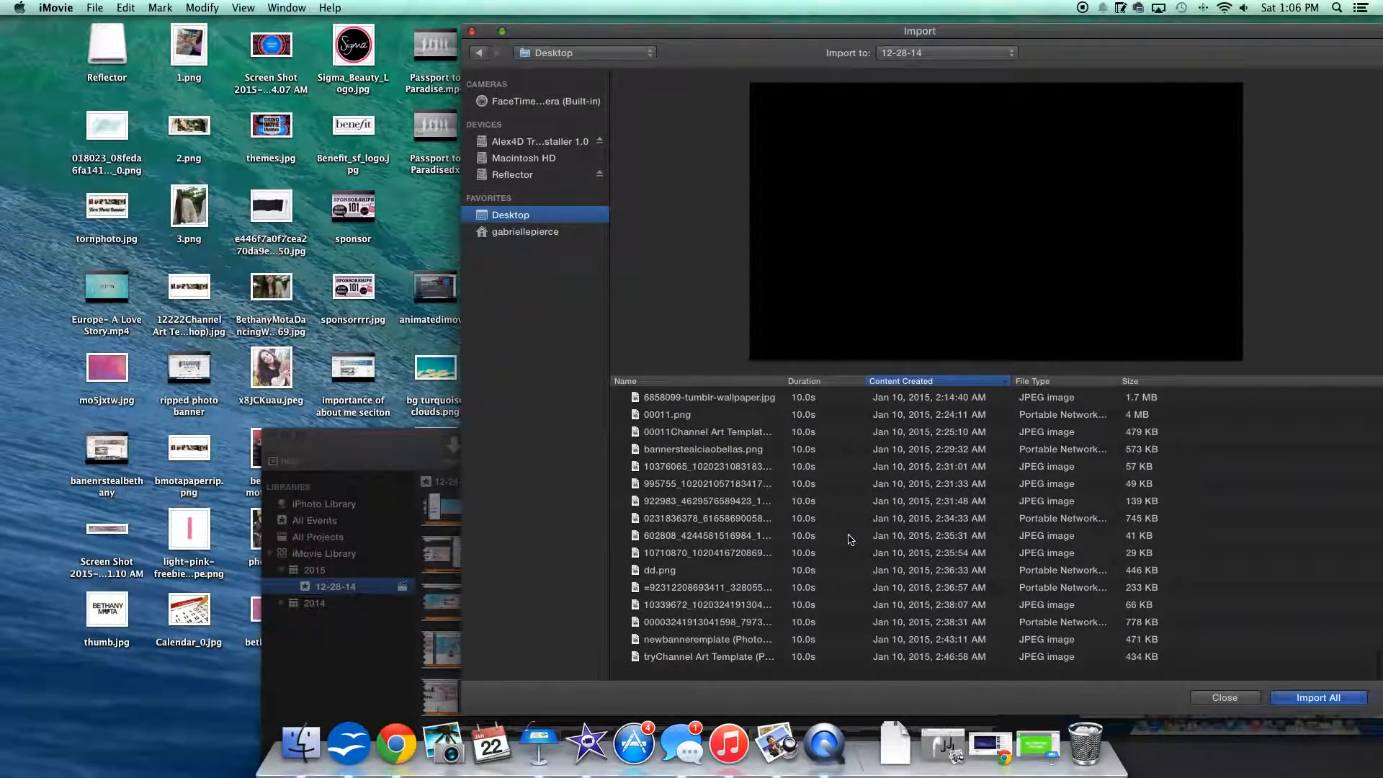
pyautogui.scroll(1, 850, 540)
pyautogui.scroll(8, 850, 539)
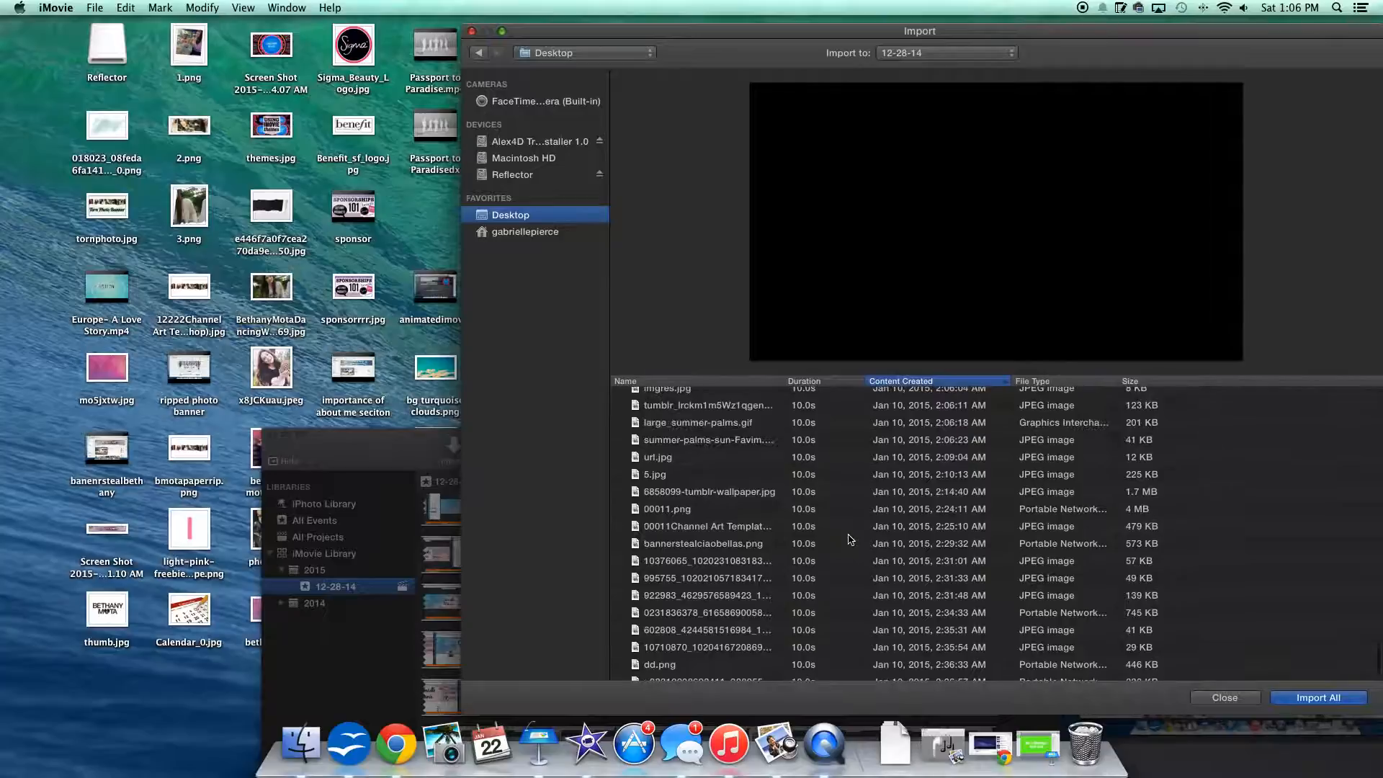
pyautogui.scroll(6, 850, 539)
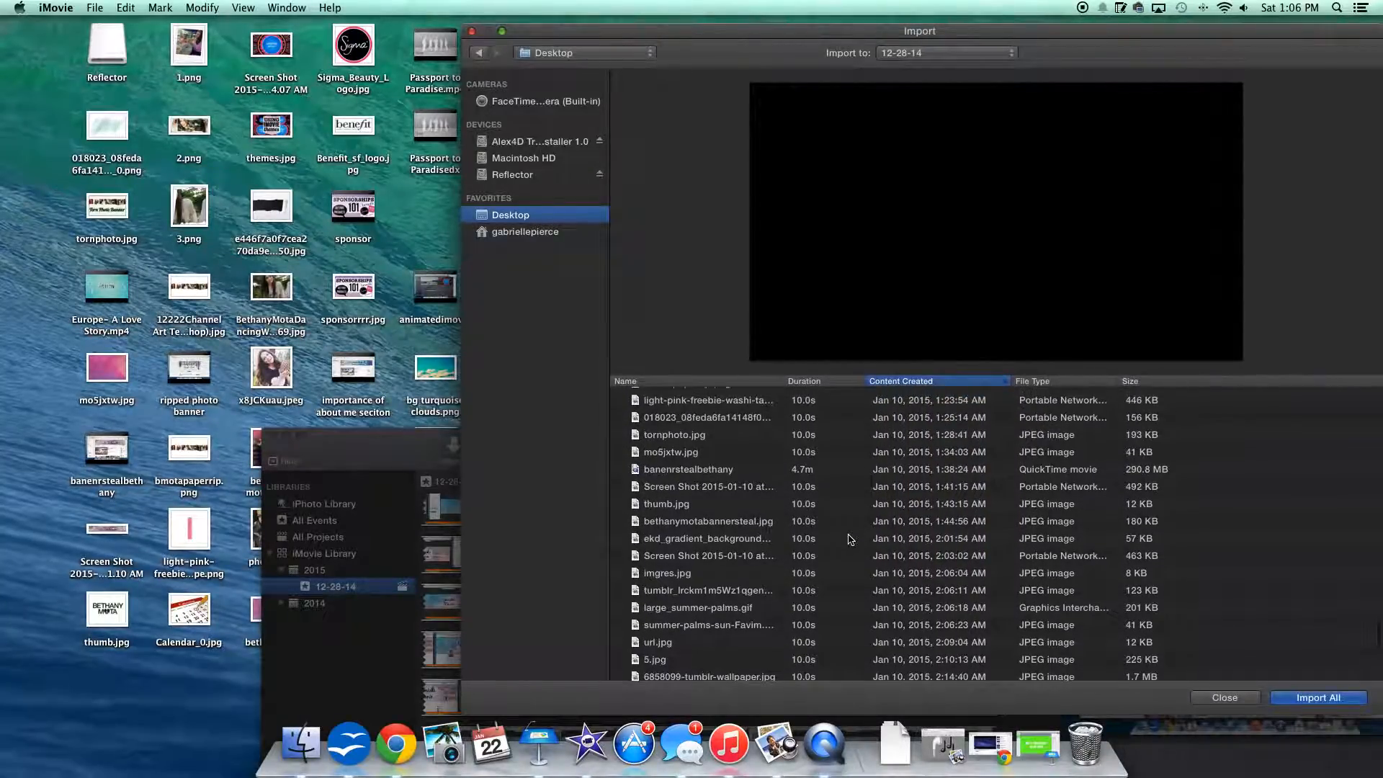
pyautogui.scroll(-15, 851, 540)
pyautogui.scroll(-2, 850, 540)
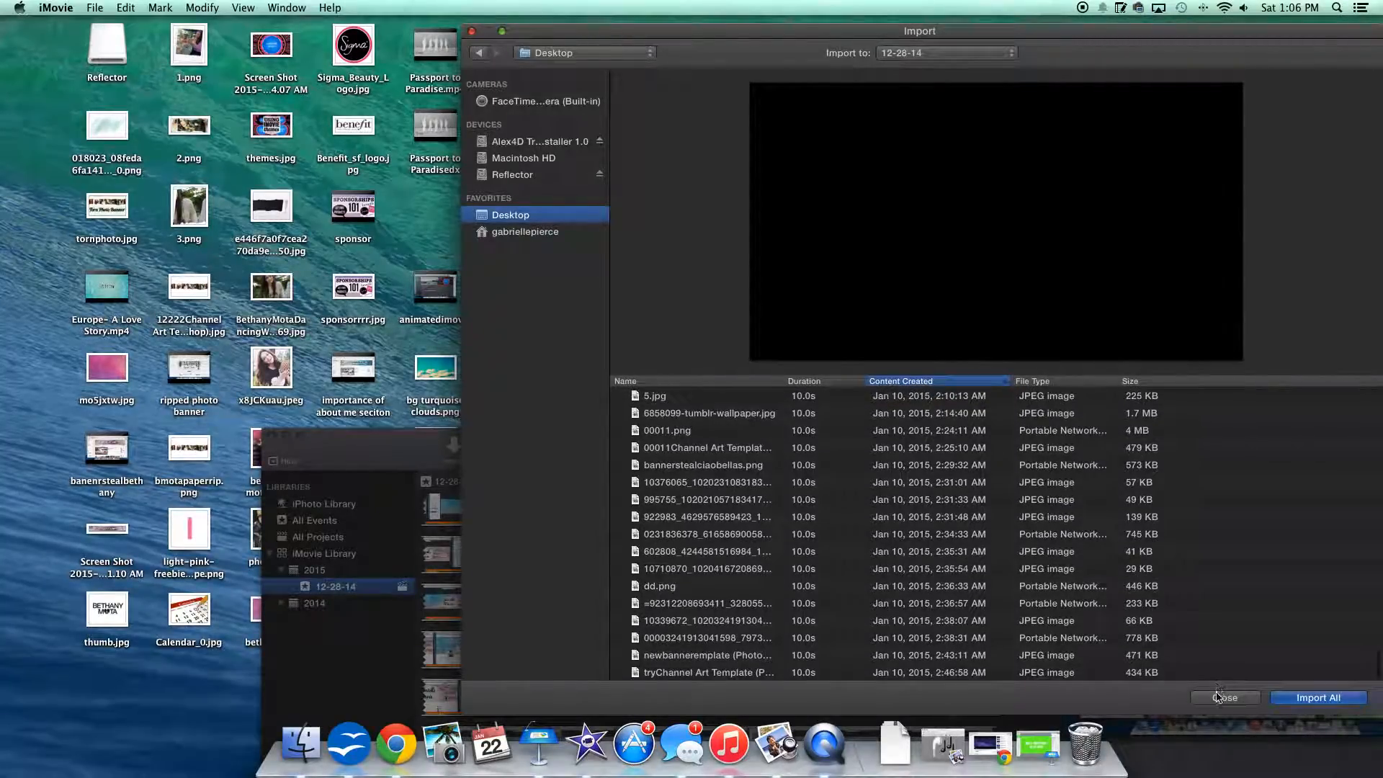
pyautogui.click(1217, 696)
pyautogui.moveTo(997, 442); pyautogui.dragTo(850, 5)
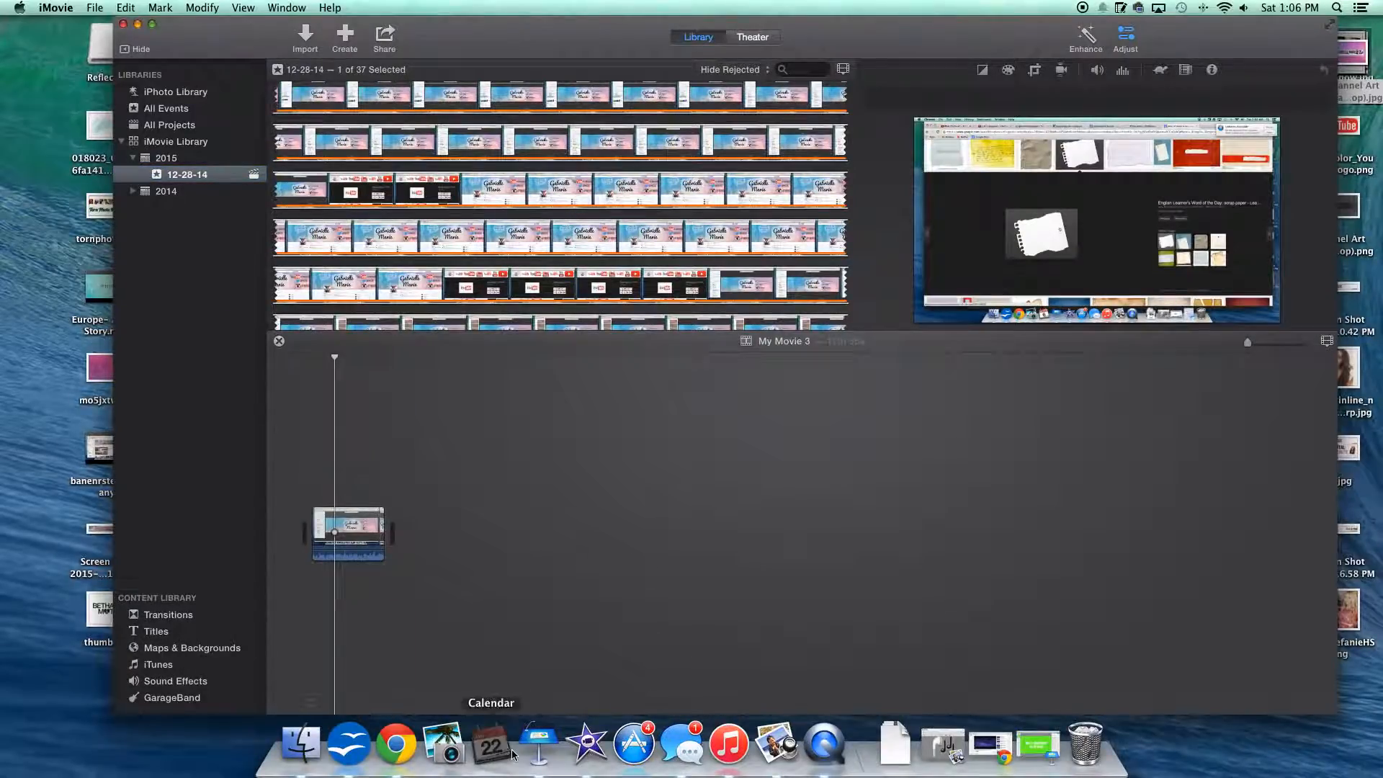
# Step: Switch to Keynote and export the presentation to the Desktop as a self-playing 720p QuickTime movie named 01
pyautogui.click(539, 742)
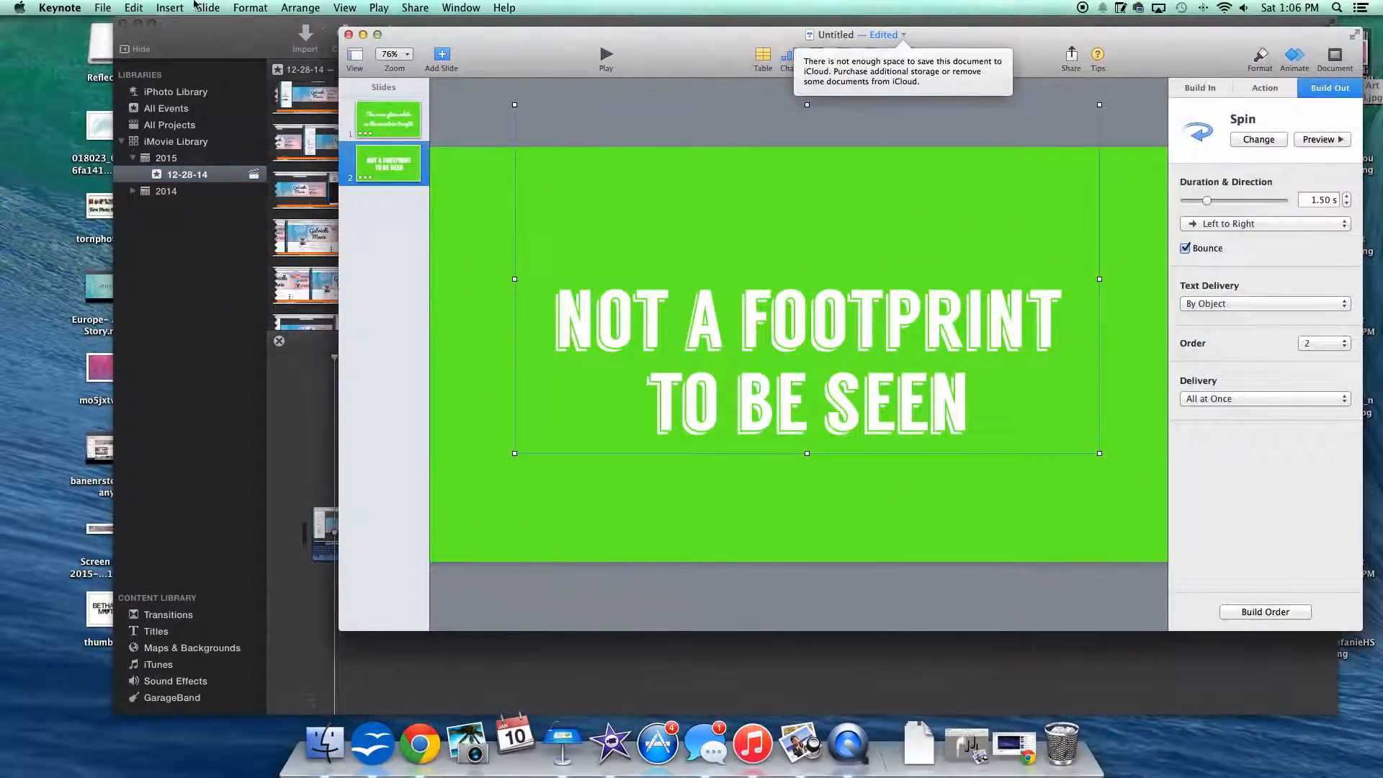
pyautogui.click(105, 7)
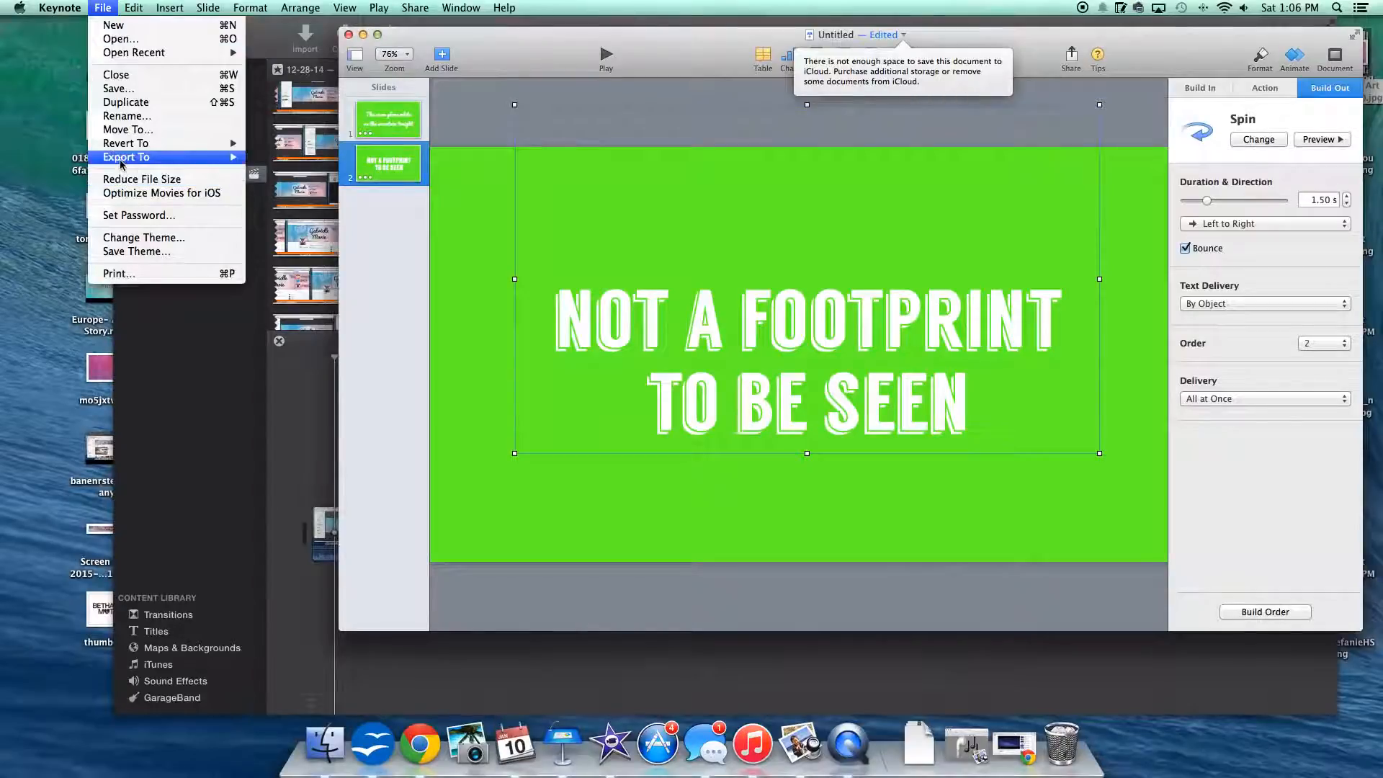
pyautogui.moveTo(216, 157)
pyautogui.click(281, 184)
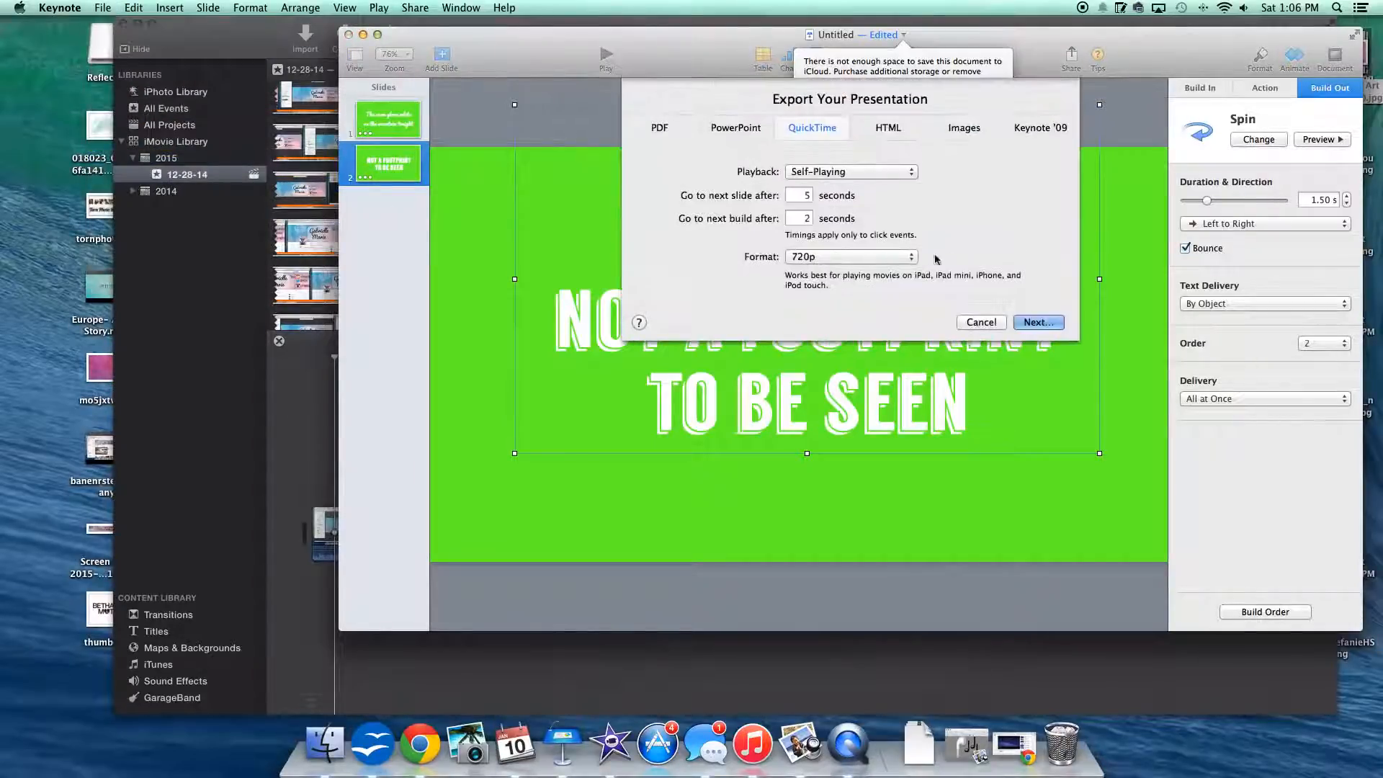
pyautogui.click(1038, 323)
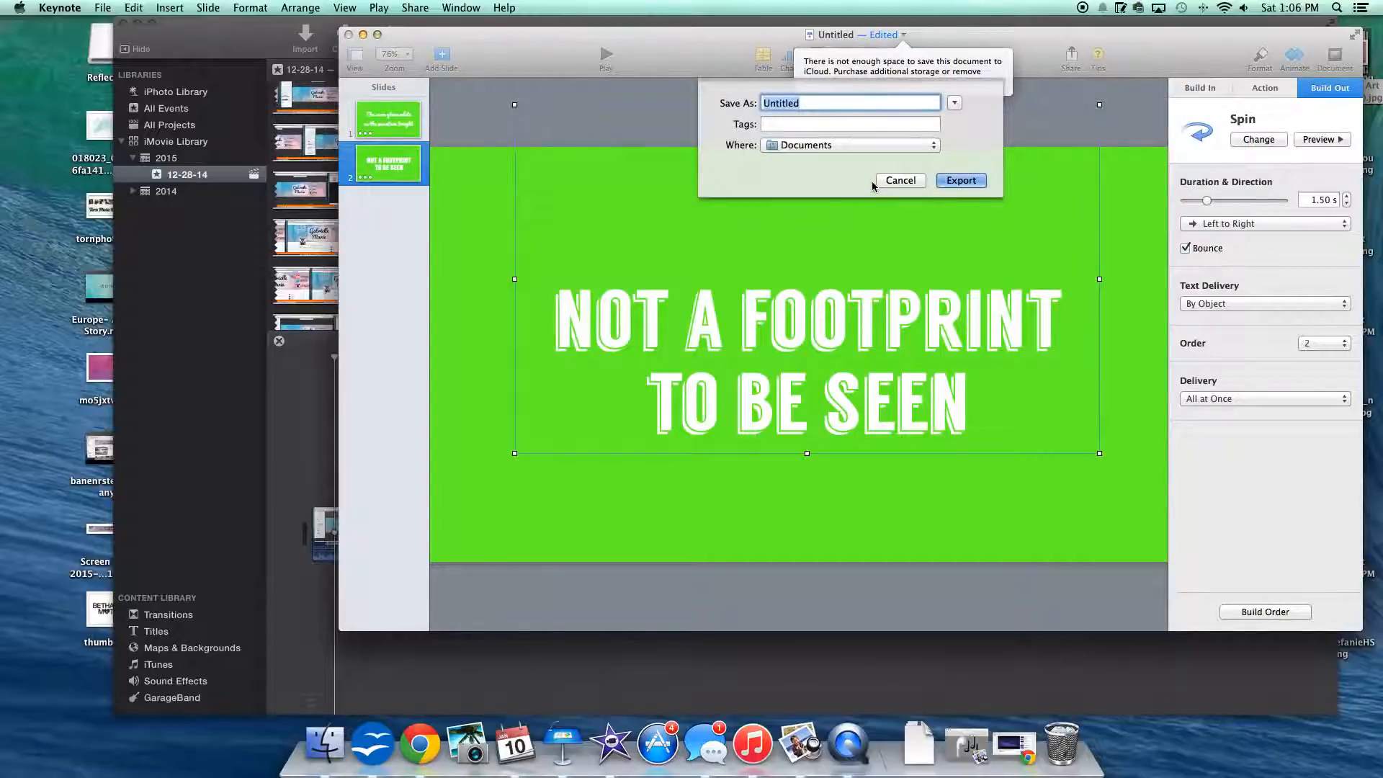
pyautogui.click(782, 144)
pyautogui.click(858, 251)
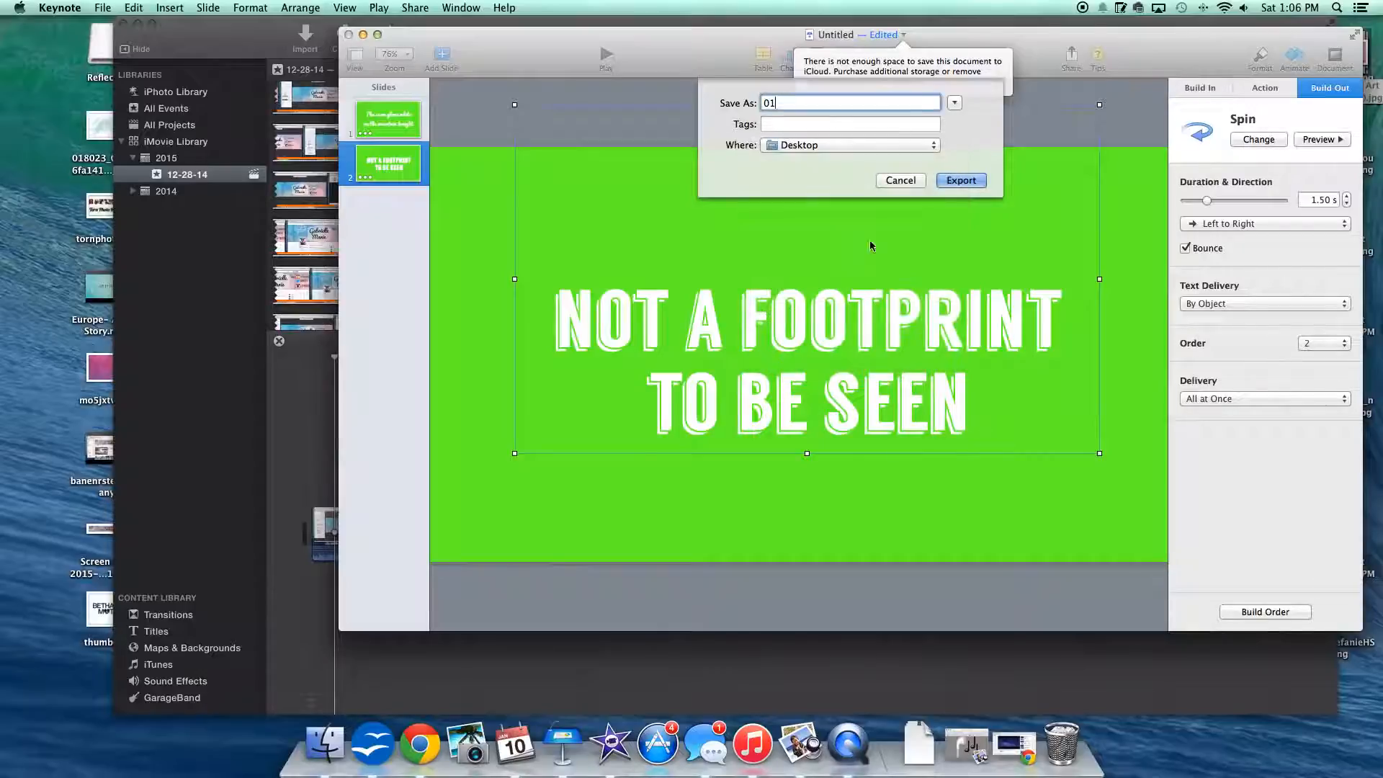
pyautogui.click(964, 180)
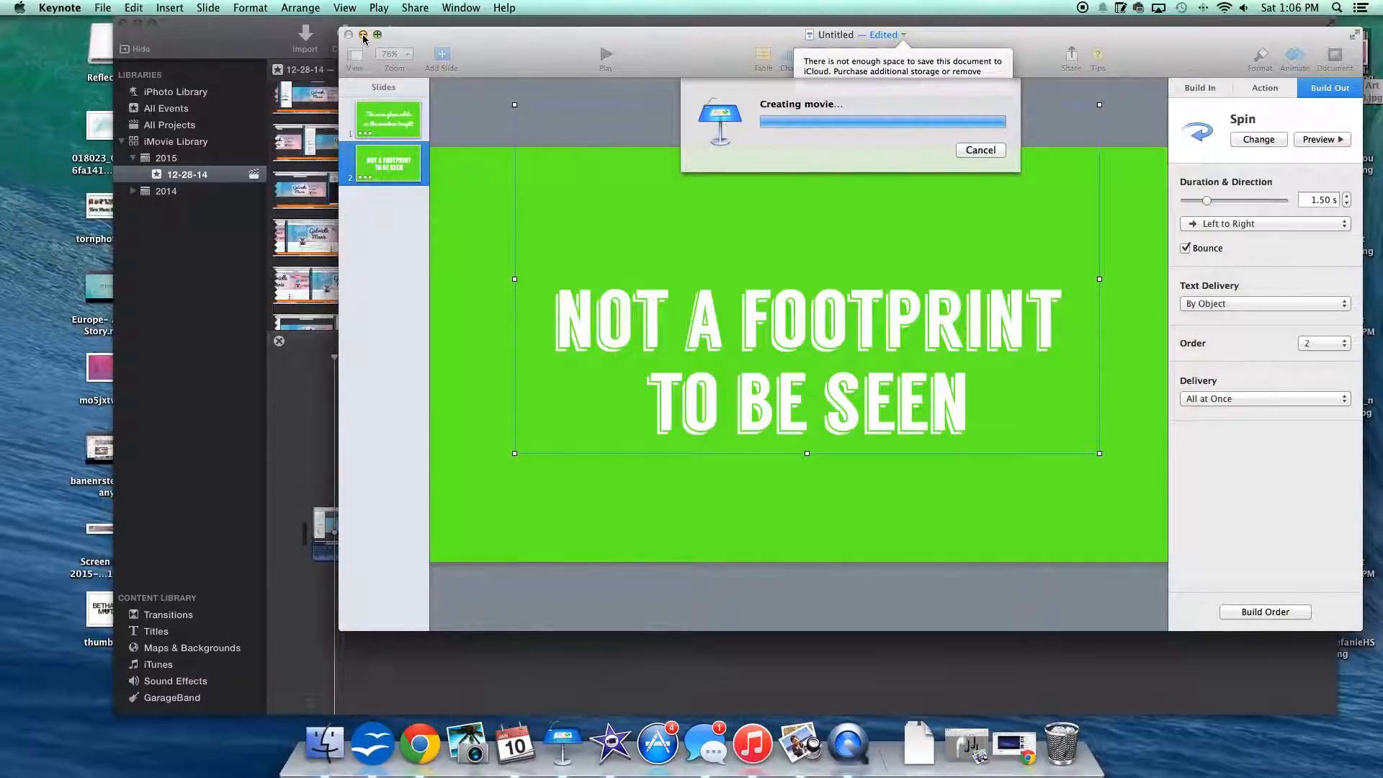
# Step: Return to iMovie and add the exported green lyric movie from the desktop above the existing clip at the start of My Movie 3
pyautogui.click(364, 35)
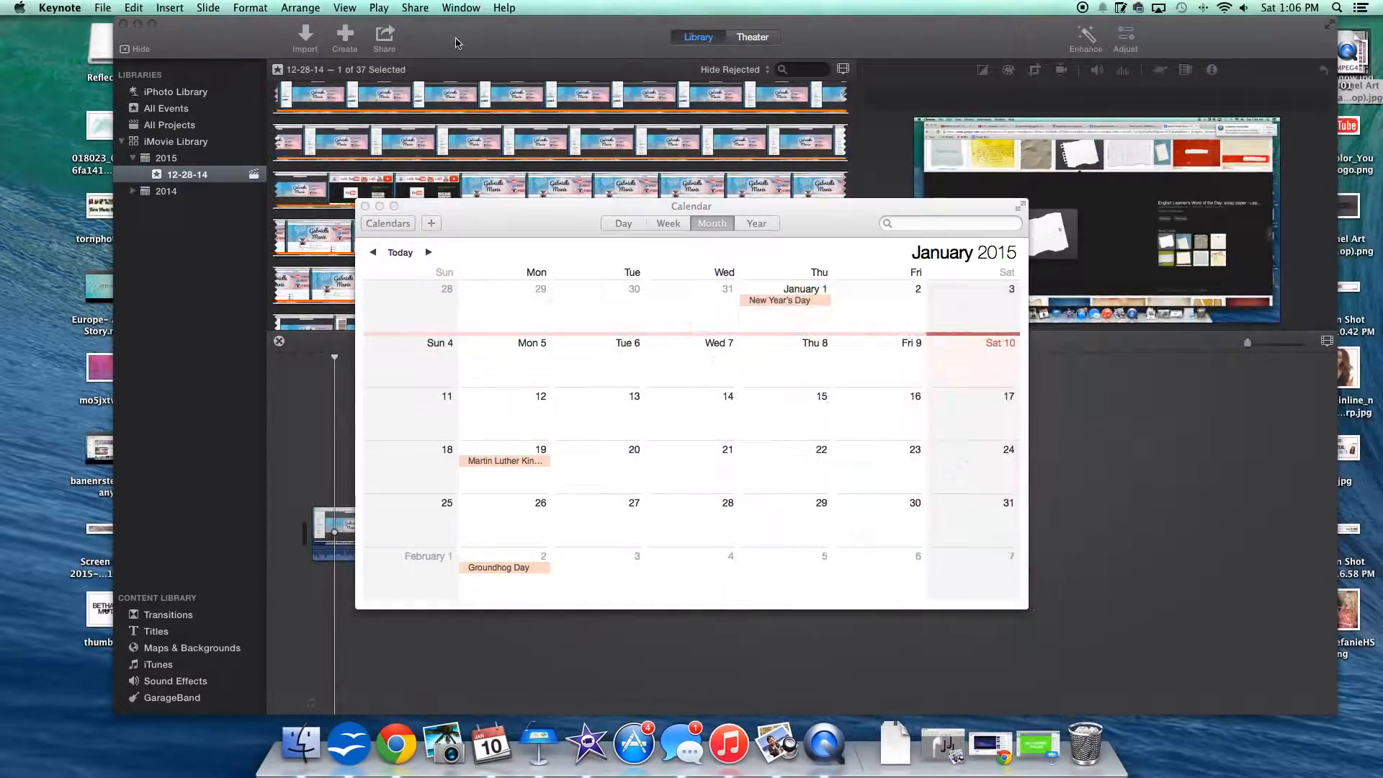
pyautogui.click(365, 207)
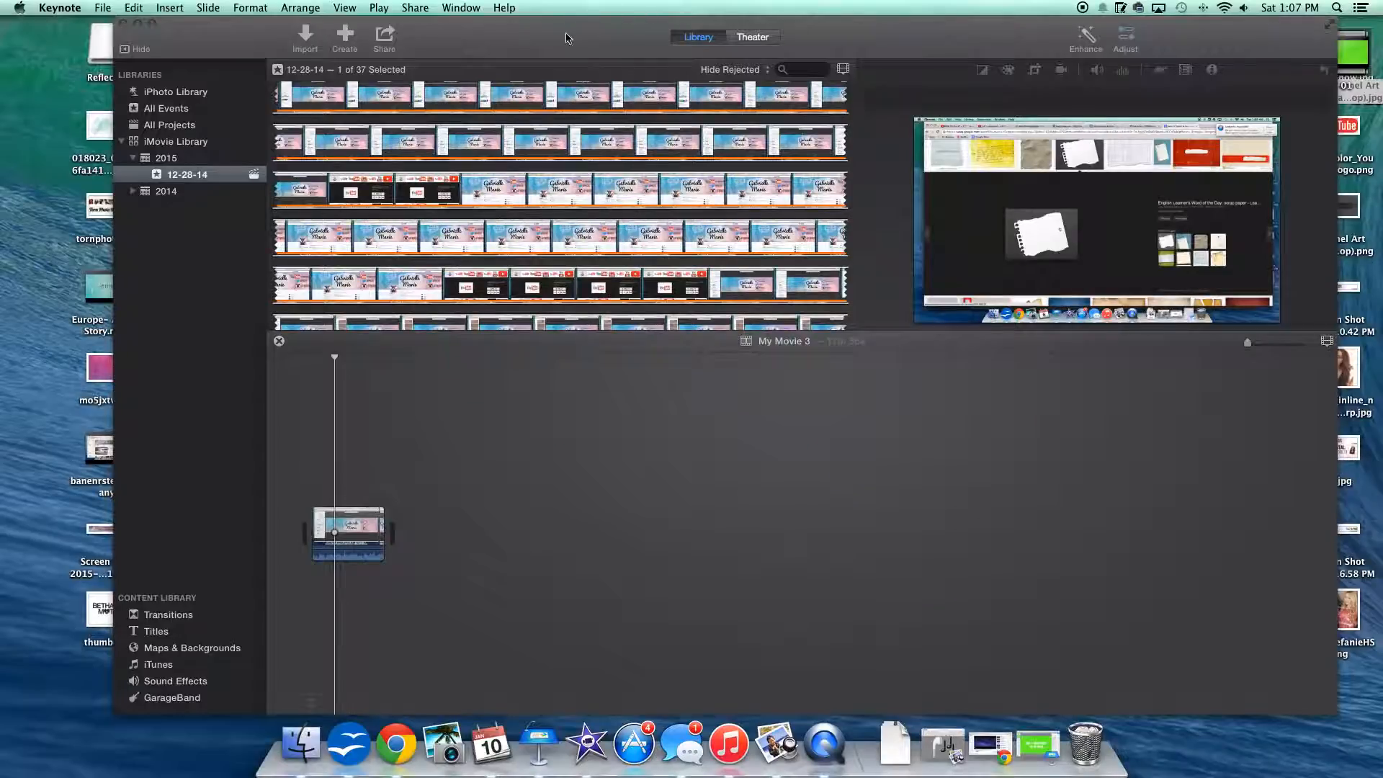
pyautogui.click(710, 344)
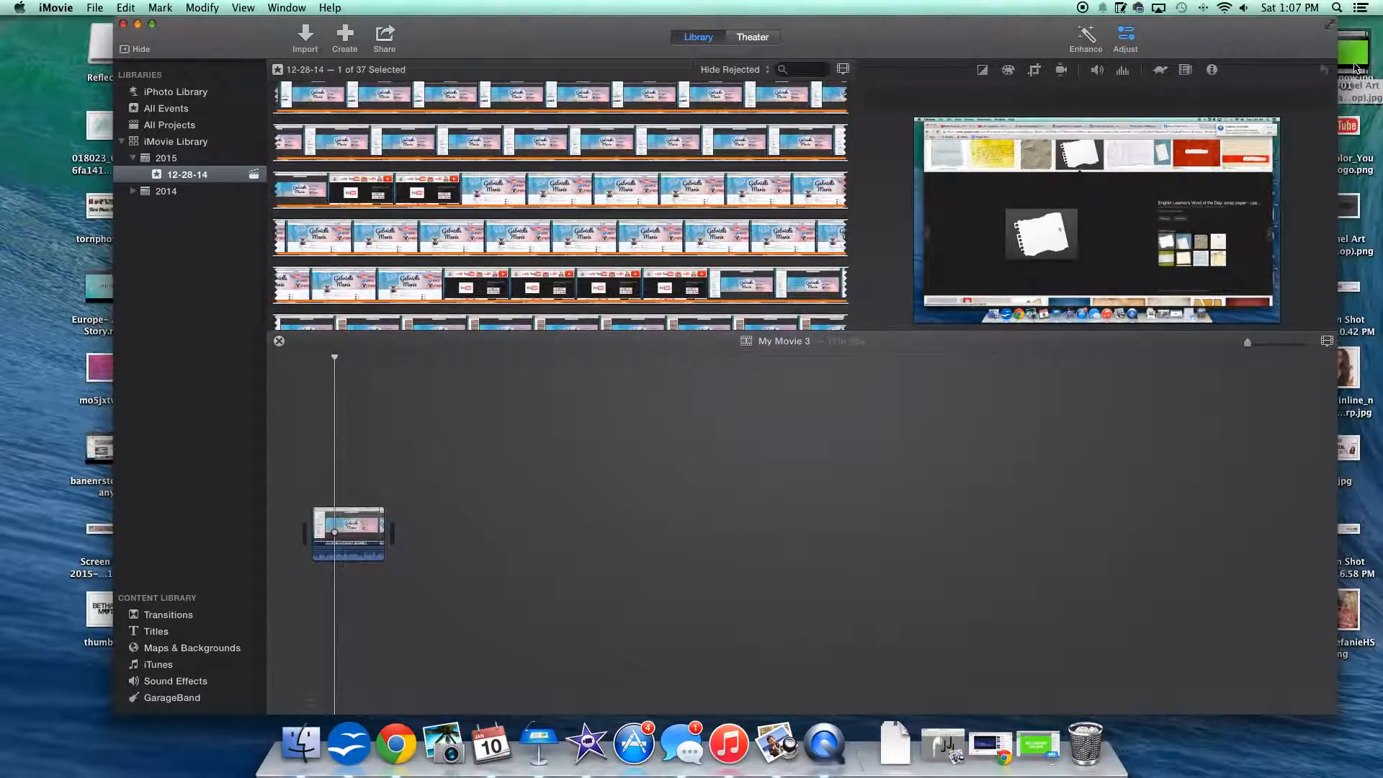
pyautogui.moveTo(1354, 67); pyautogui.dragTo(321, 447)
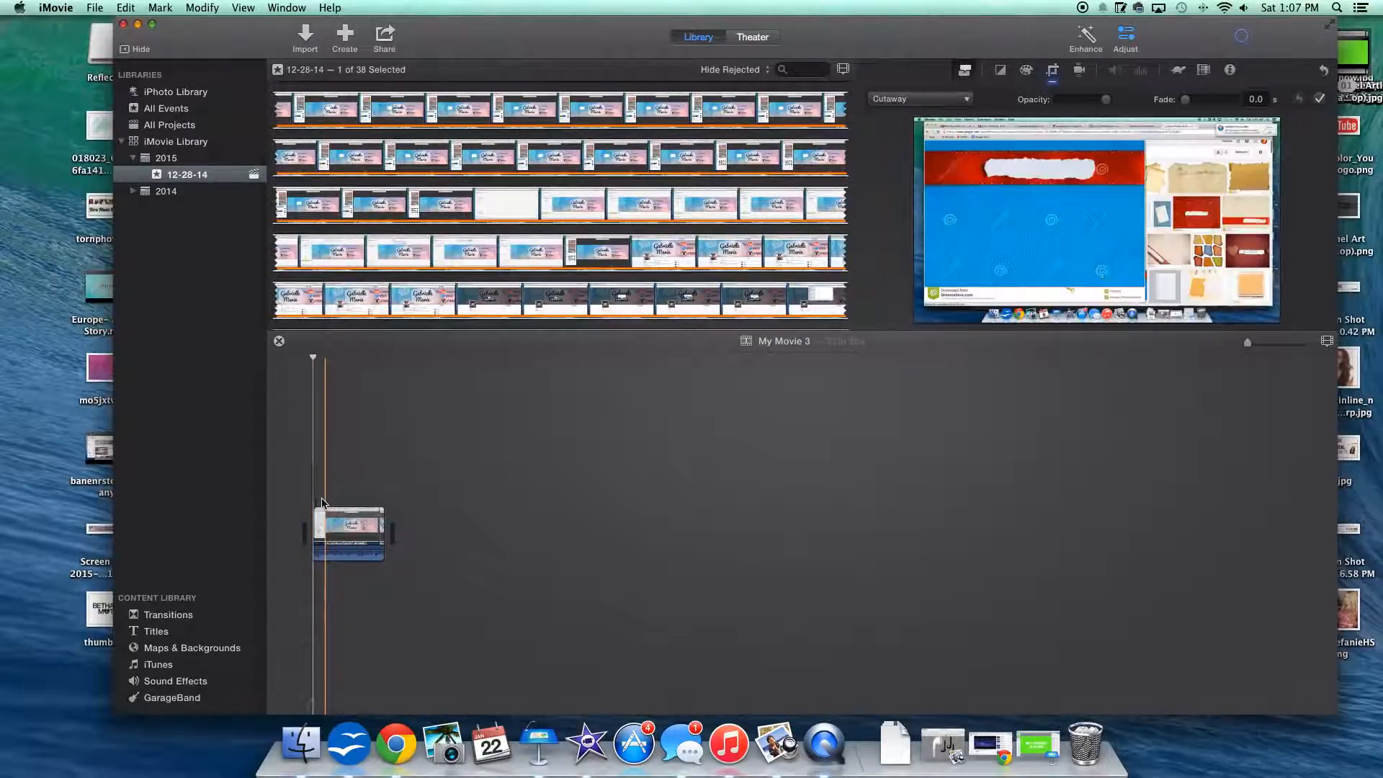
# Step: Change the green lyric clip's overlay mode from Cutaway to Green/Blue Screen over the screen recording
pyautogui.moveTo(1250, 347); pyautogui.dragTo(1283, 344)
pyautogui.hscroll(-10, 582, 558)
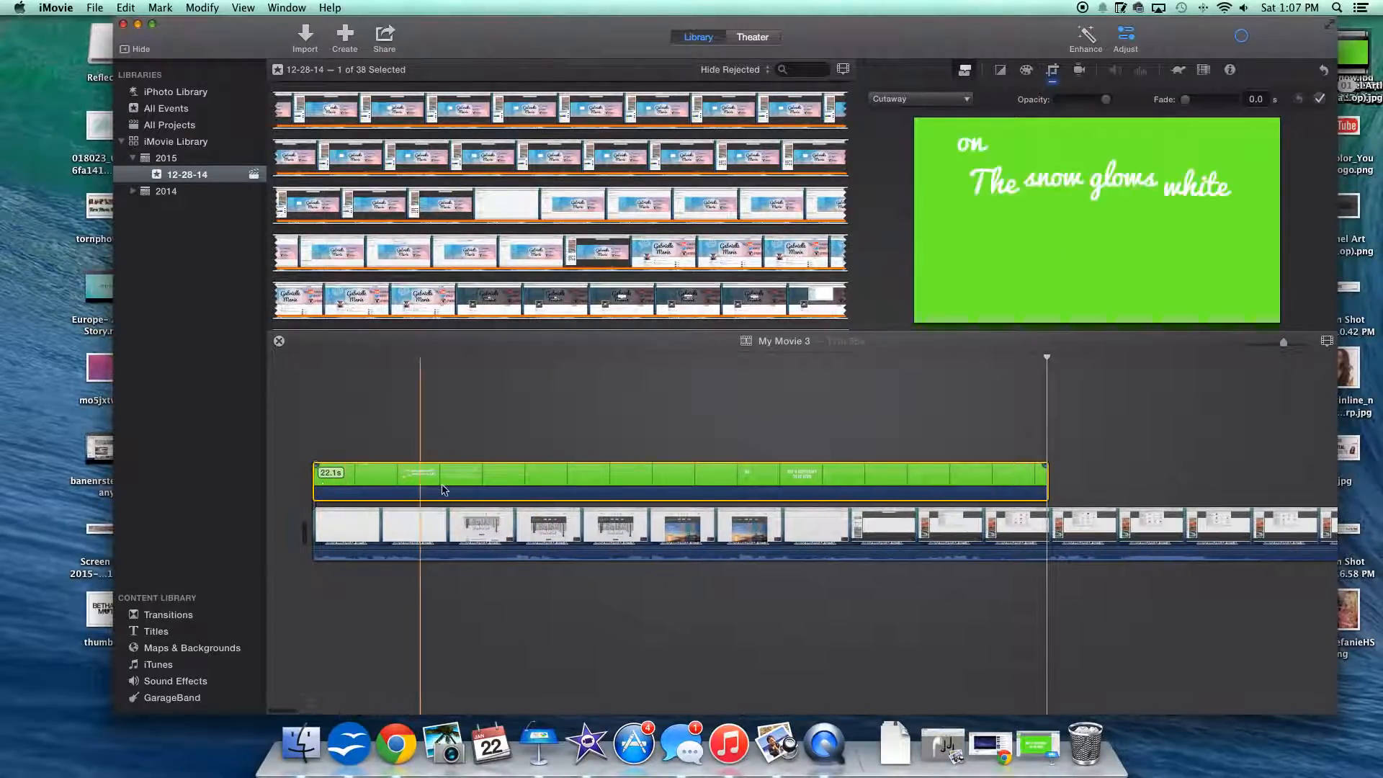
pyautogui.click(621, 476)
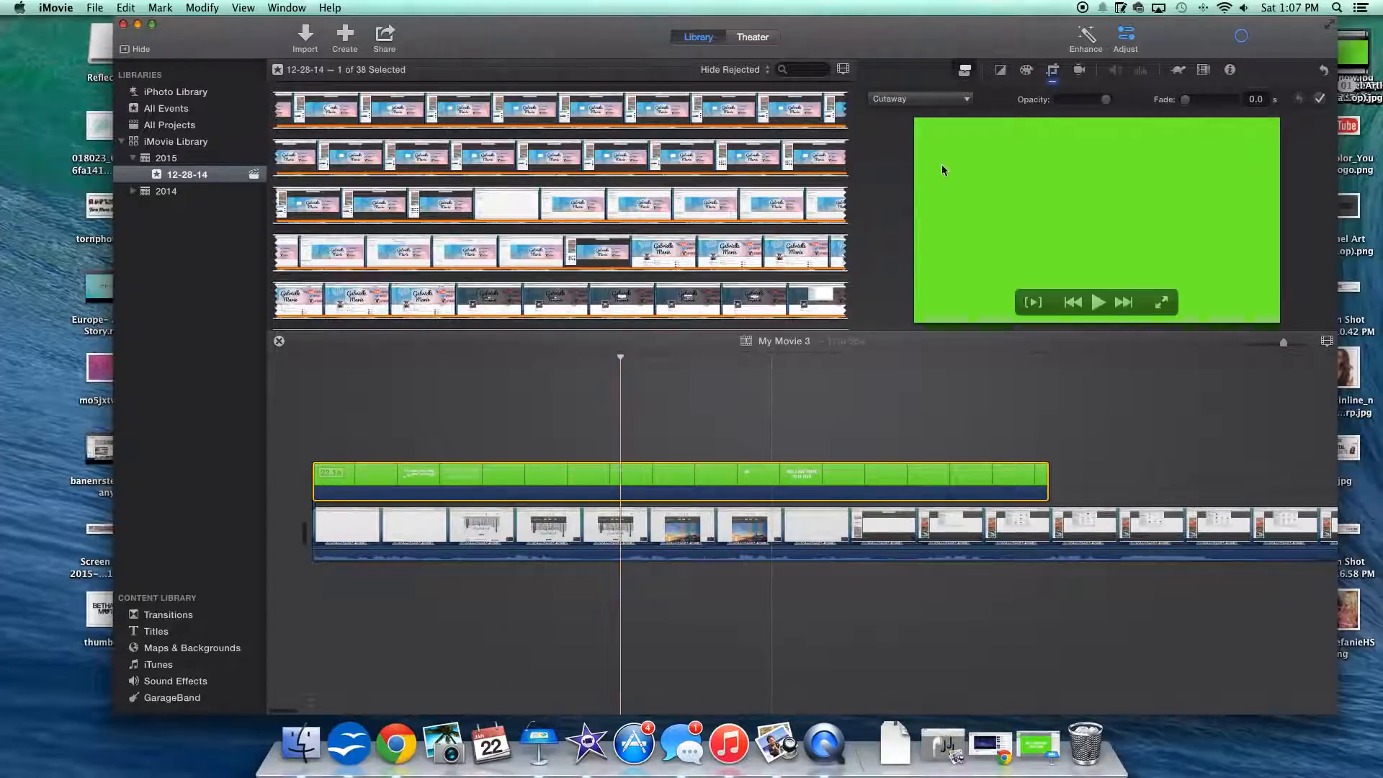
pyautogui.click(927, 100)
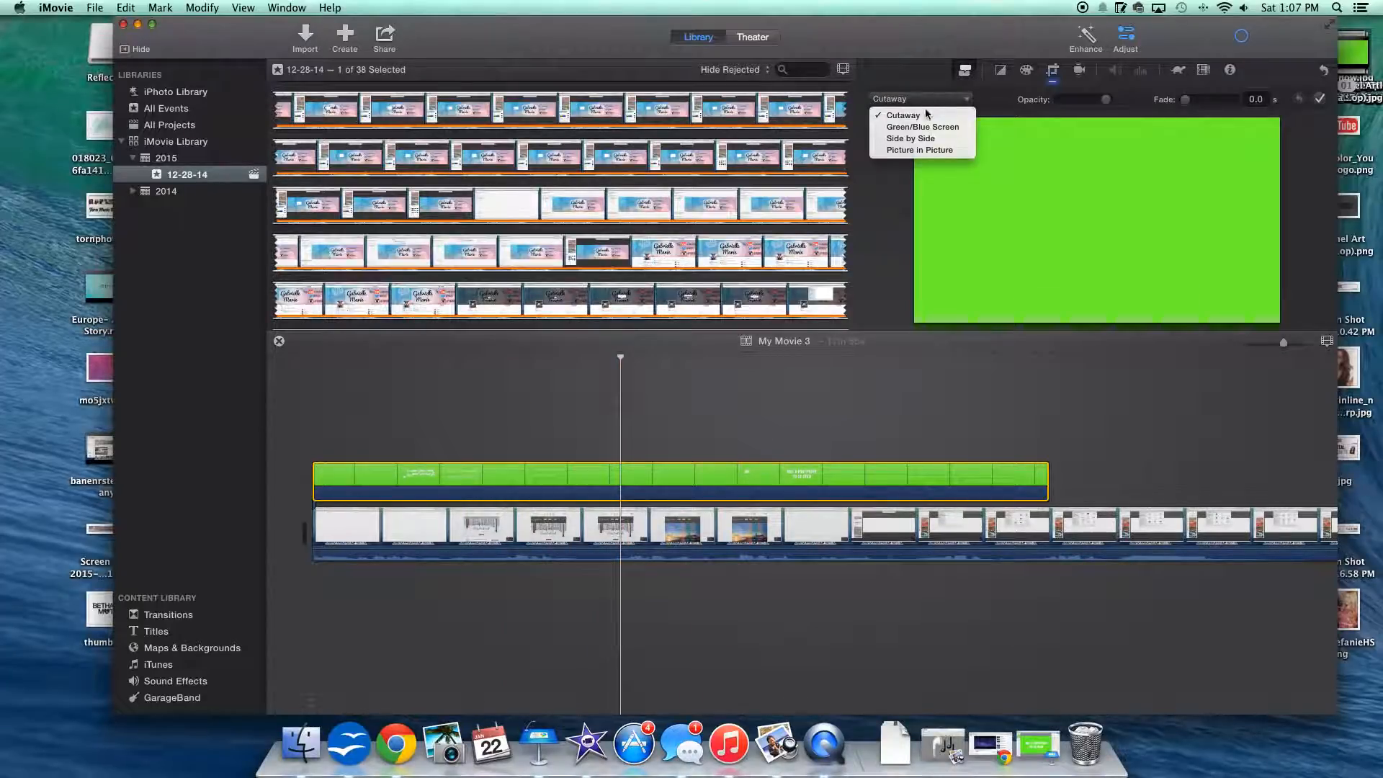
pyautogui.click(918, 127)
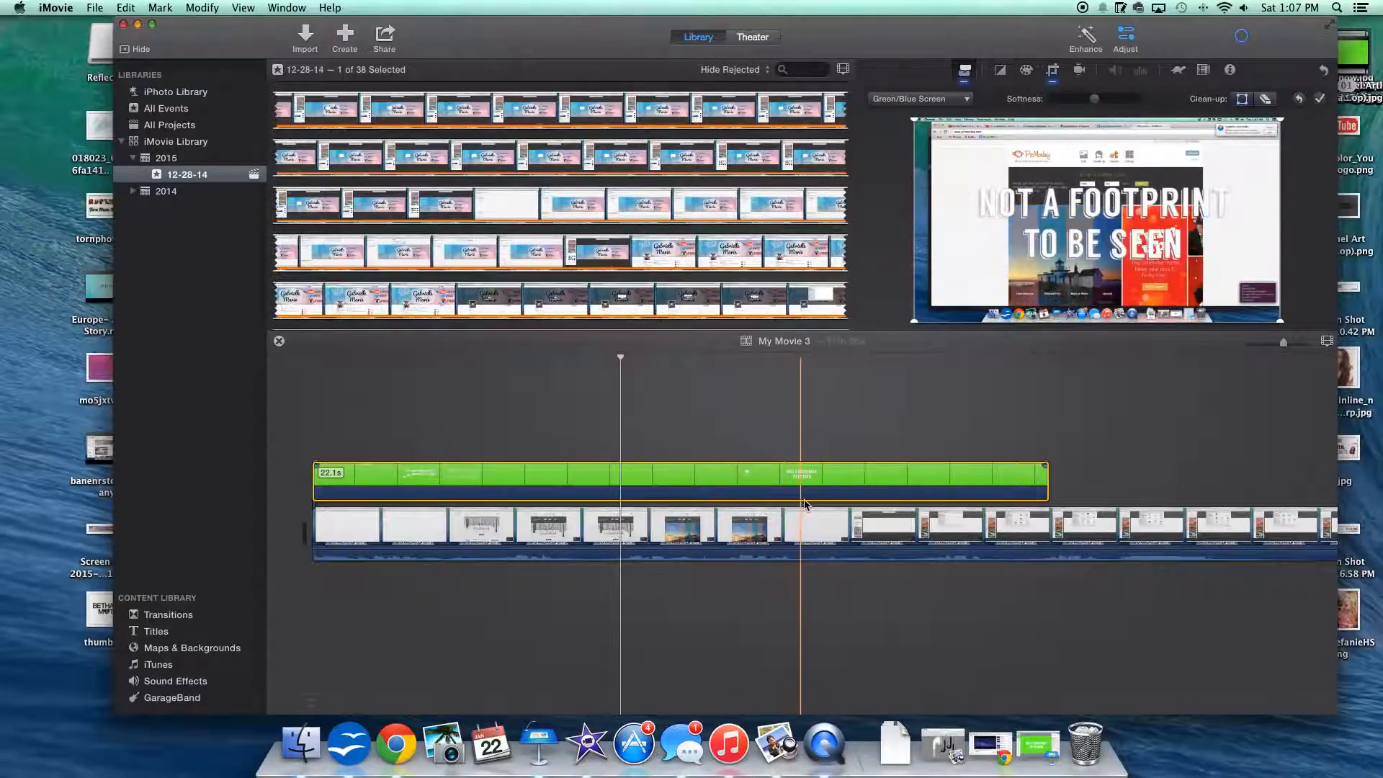
# Step: Delete the screen recording from the timeline and add the pink gradient image from the desktop as the background clip
pyautogui.click(773, 545)
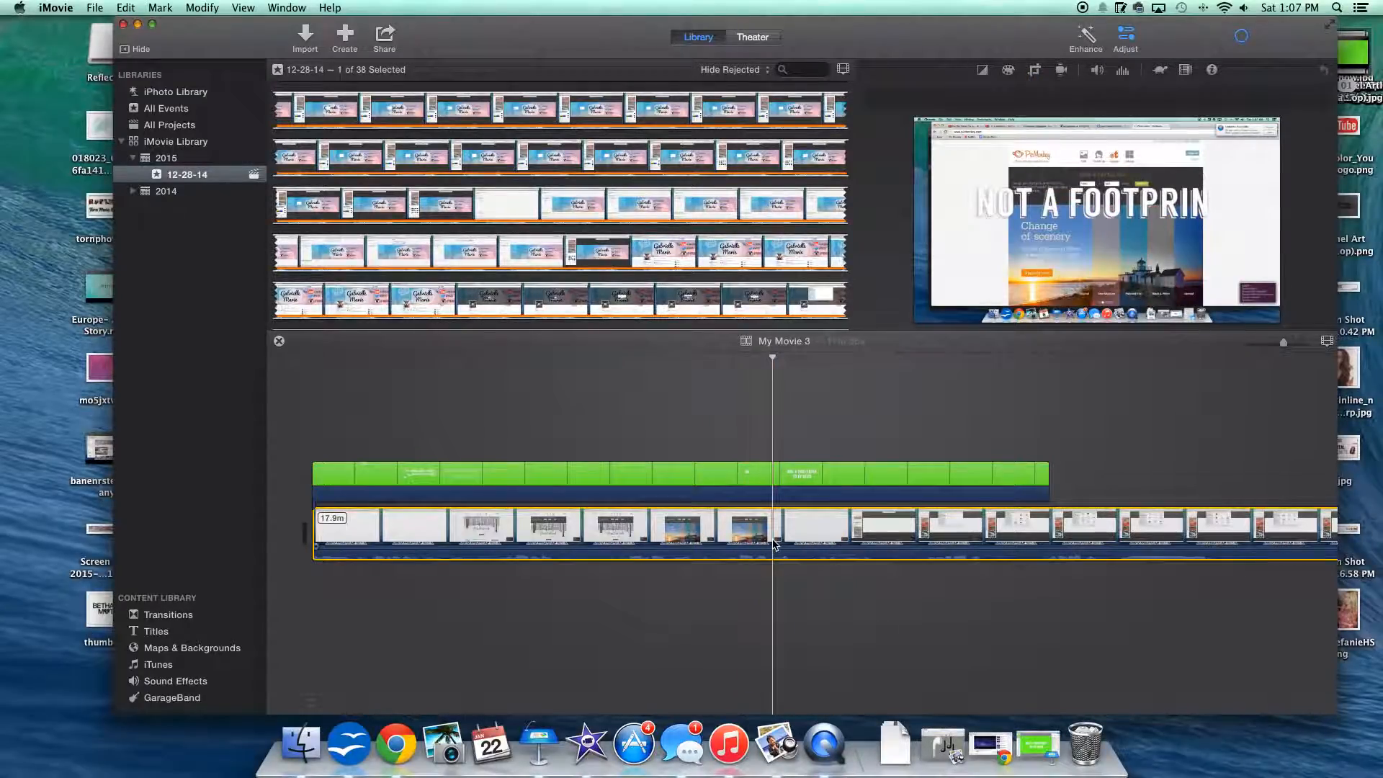
pyautogui.press('Delete')
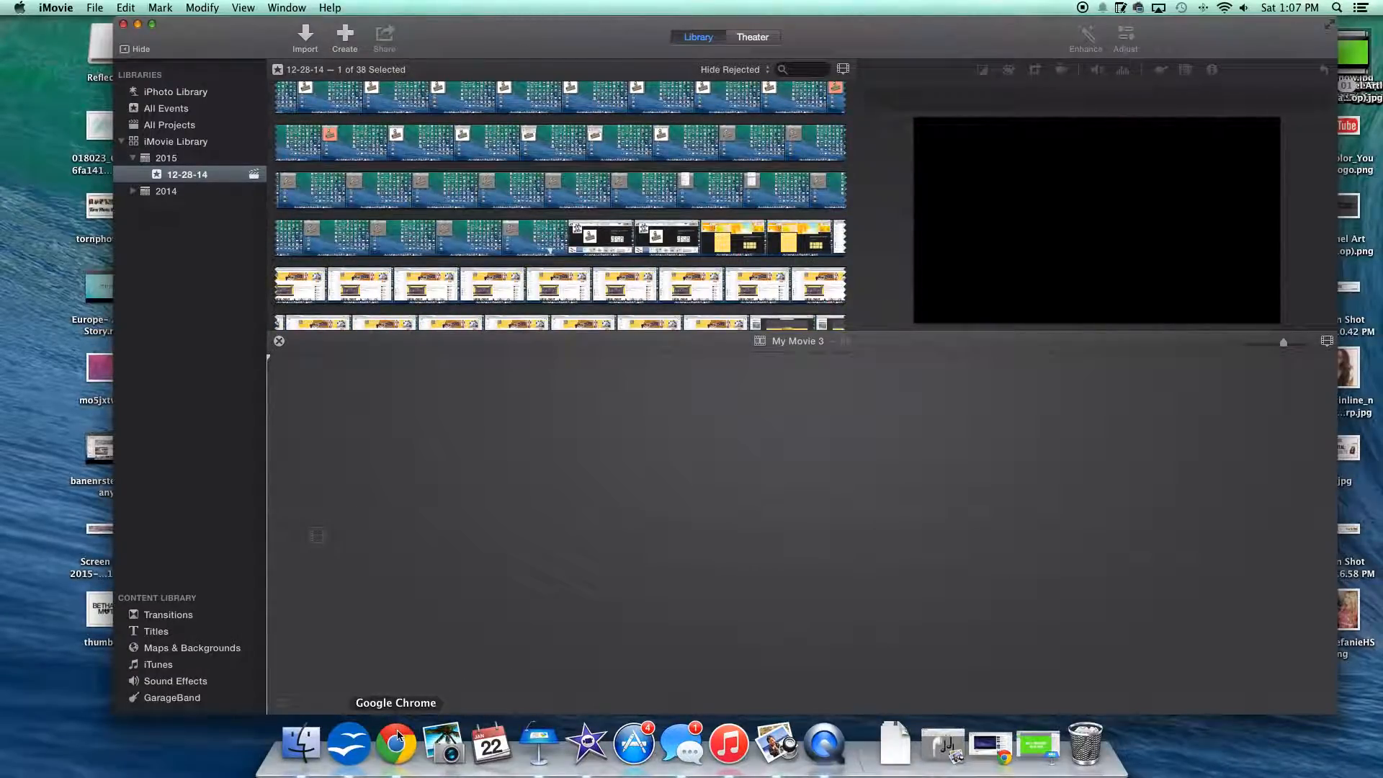
pyautogui.moveTo(100, 363); pyautogui.dragTo(331, 543)
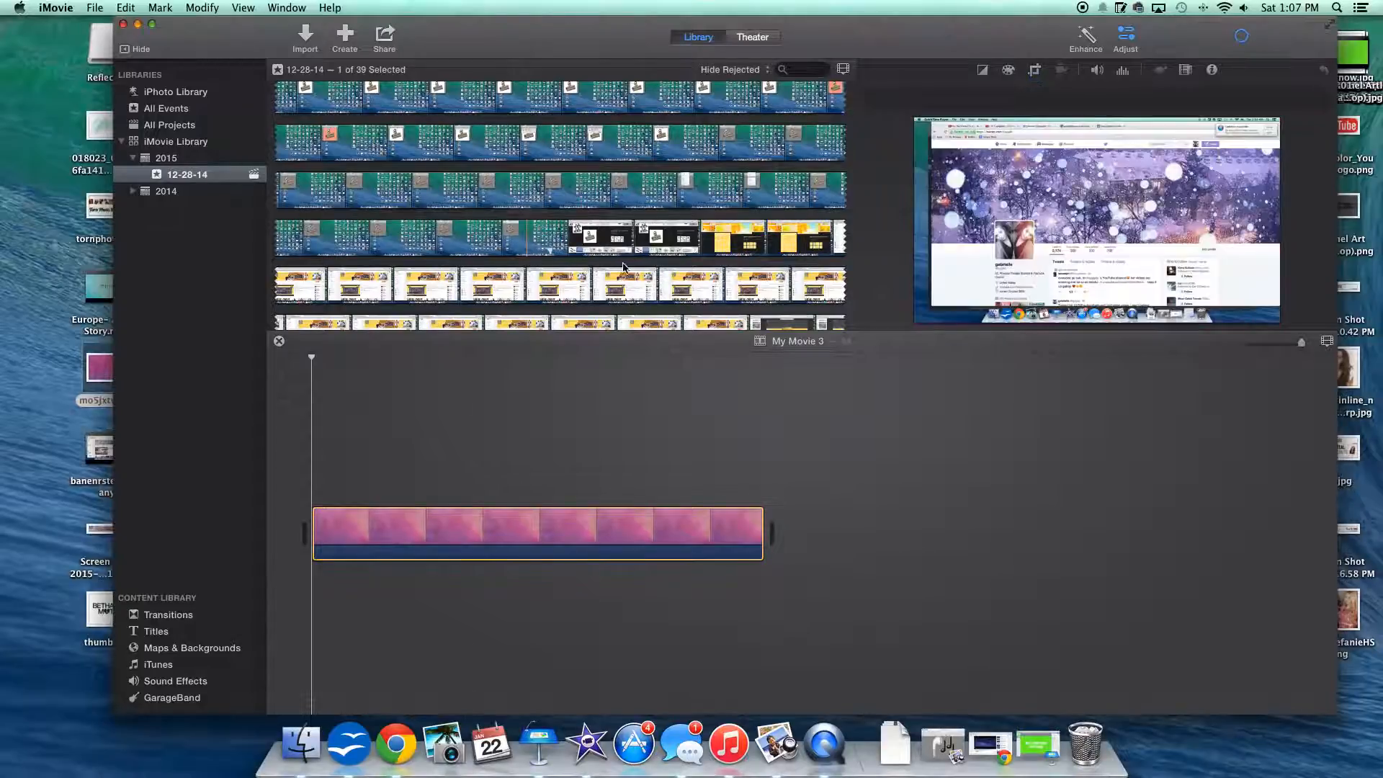
# Step: Overlay the exported lyric movie on the pink background using Green/Blue Screen, and lengthen the background clip beneath it
pyautogui.moveTo(602, 52); pyautogui.dragTo(524, 131)
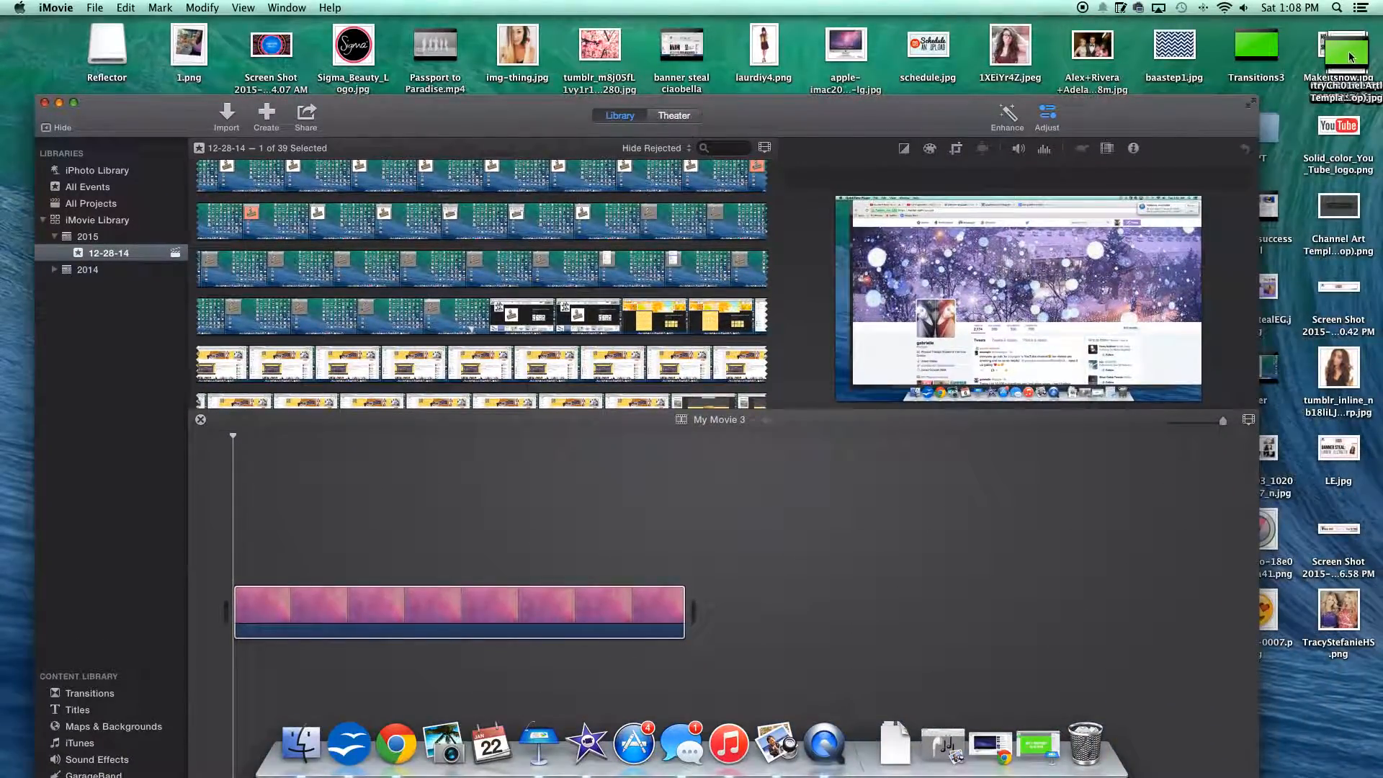
pyautogui.moveTo(1347, 56); pyautogui.dragTo(249, 481)
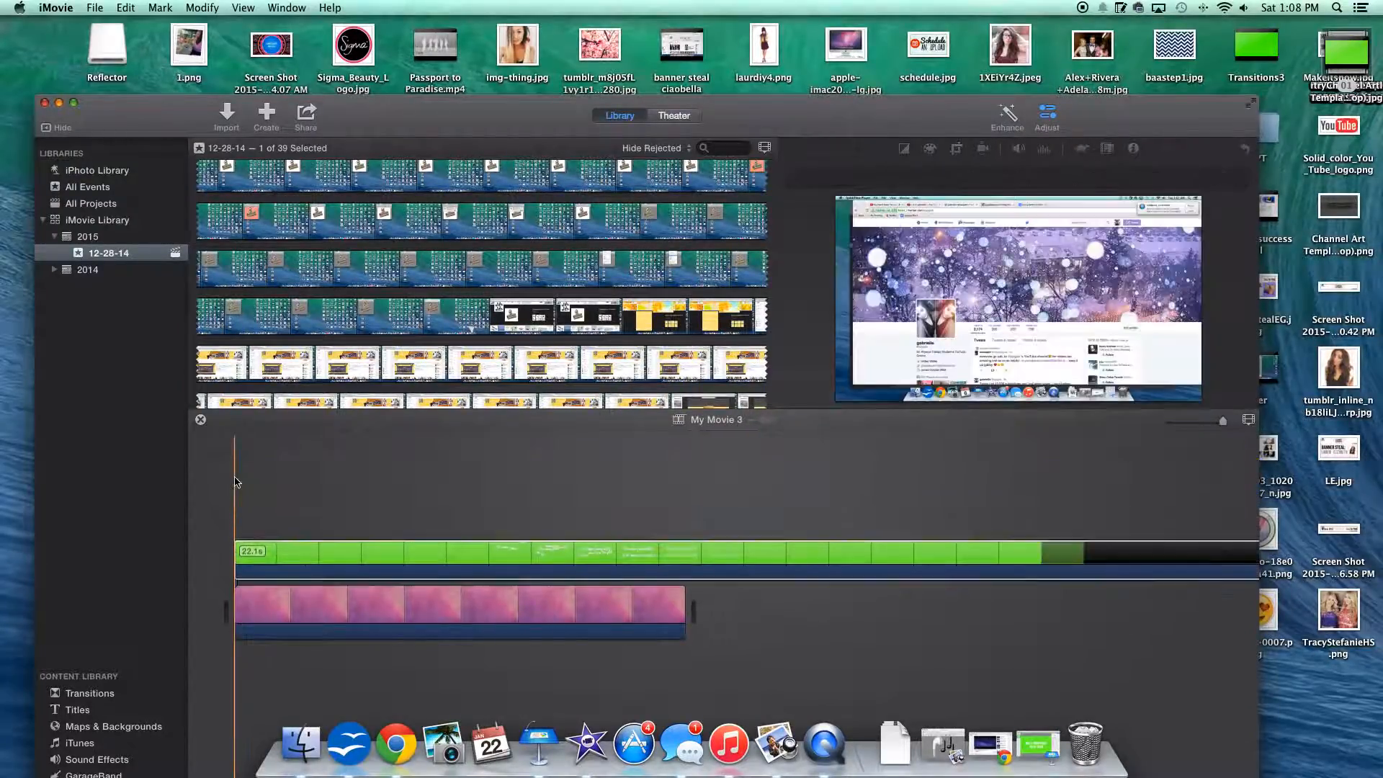
pyautogui.click(853, 178)
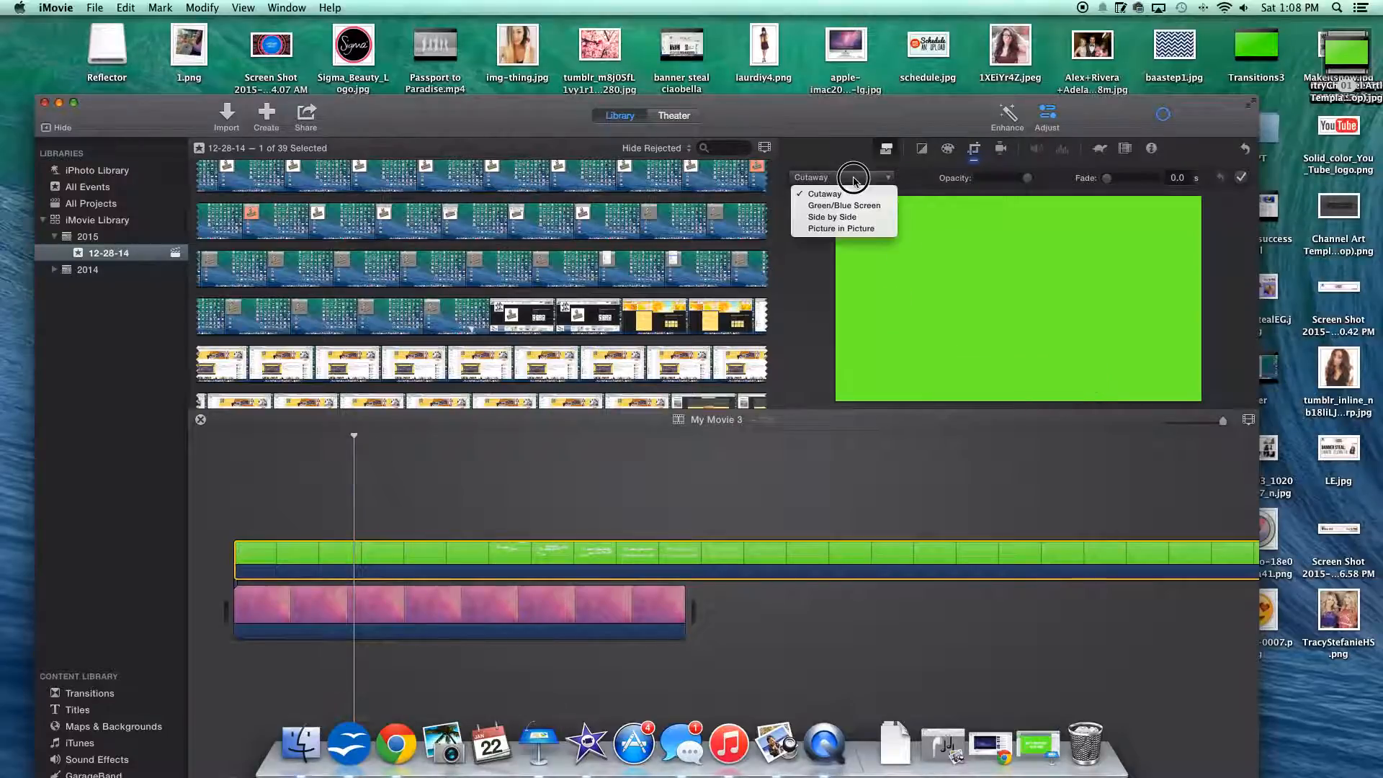
pyautogui.click(844, 205)
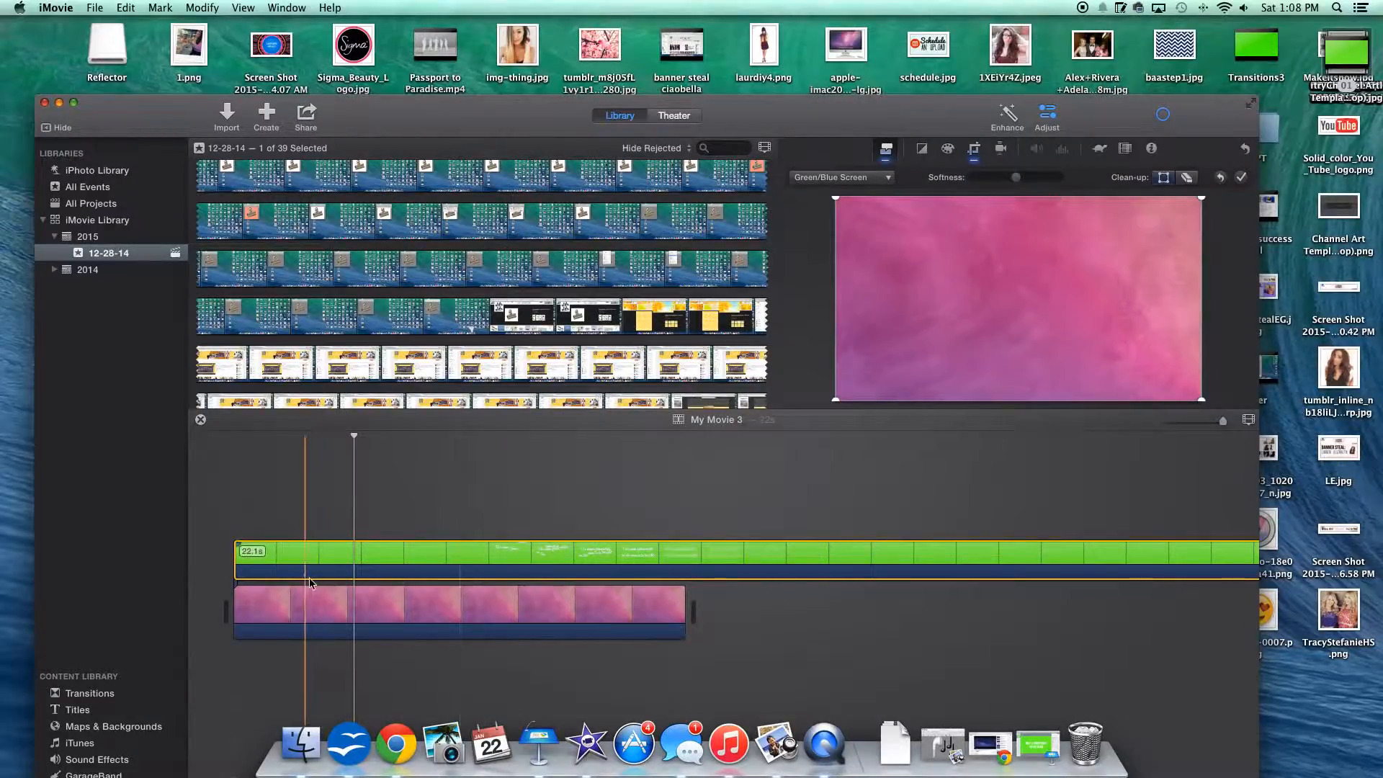
pyautogui.click(346, 602)
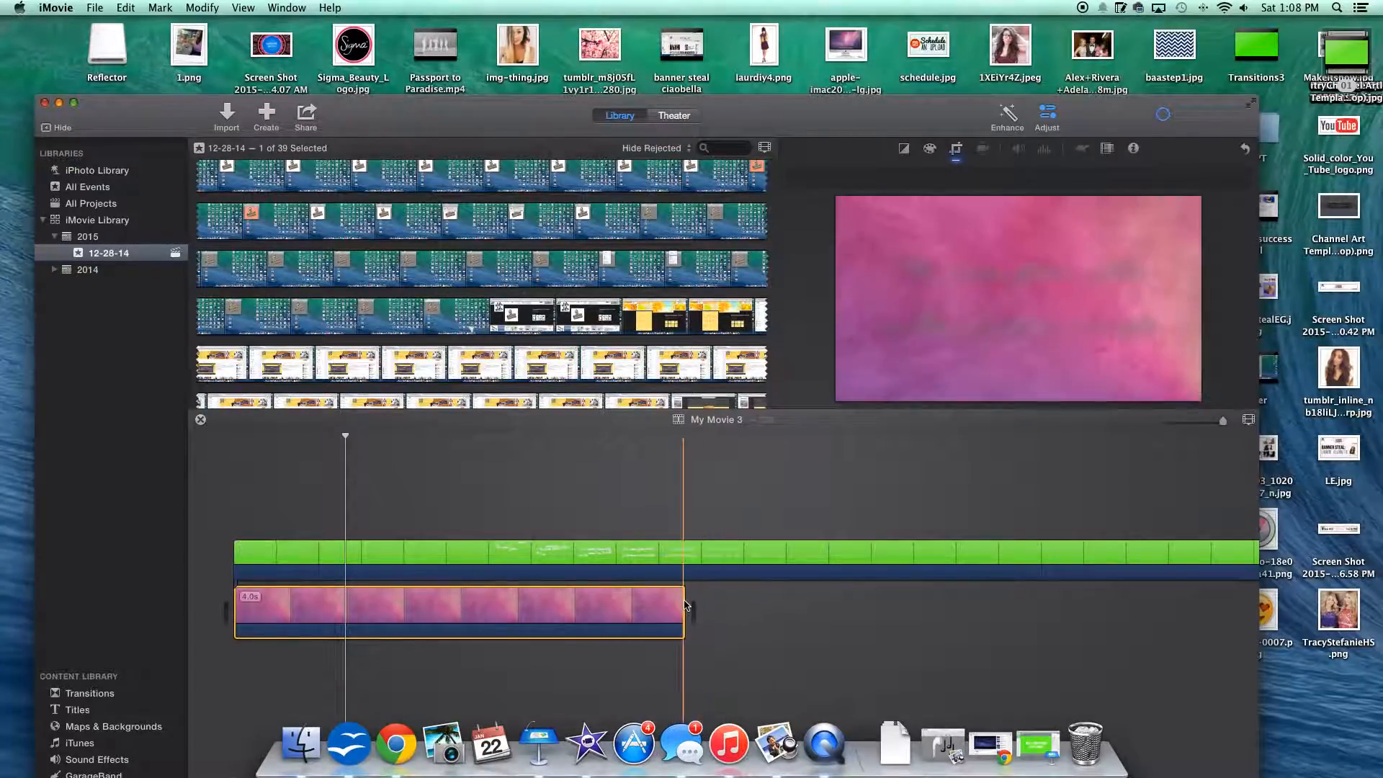
pyautogui.moveTo(684, 604); pyautogui.dragTo(1249, 617)
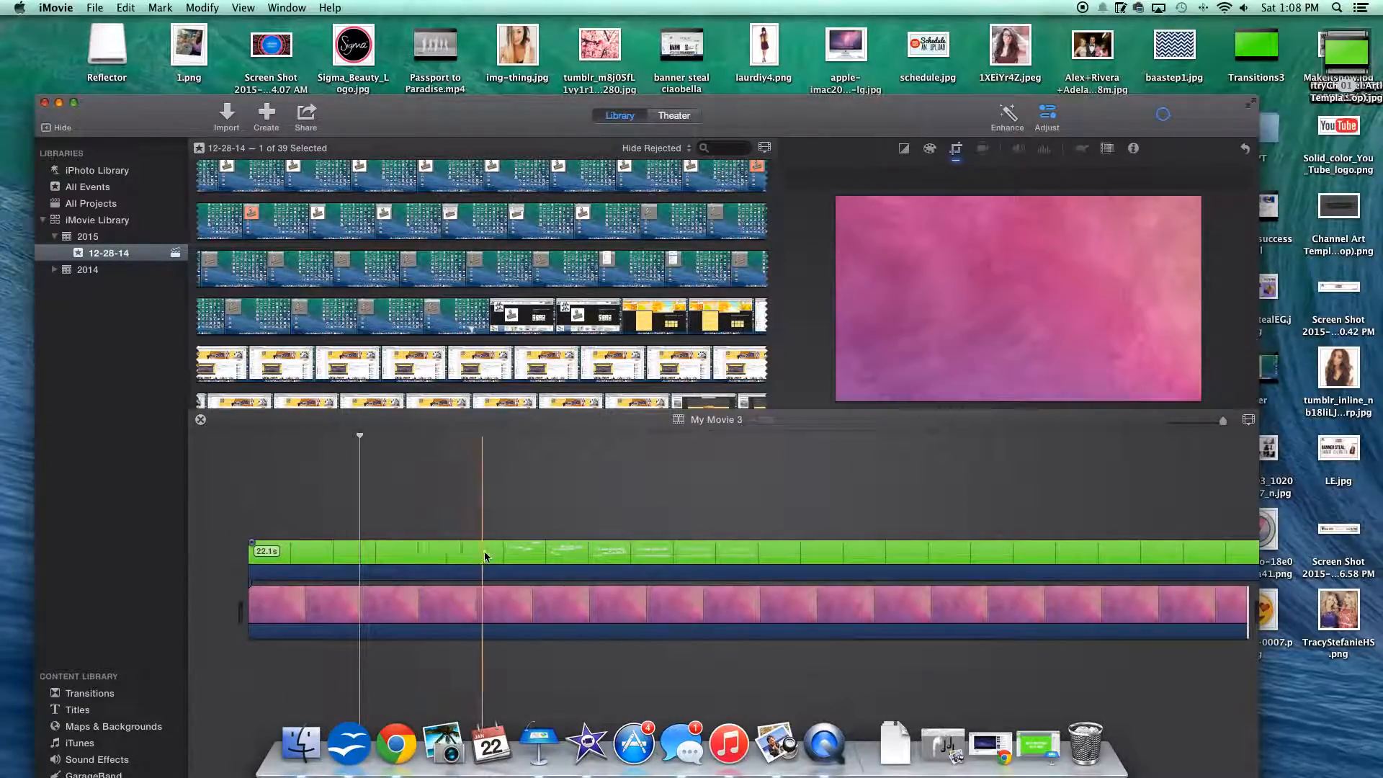
# Step: Cut the blank opening before the first lyric from the green clip and move the remainder to the start of the timeline
pyautogui.rightClick(448, 564)
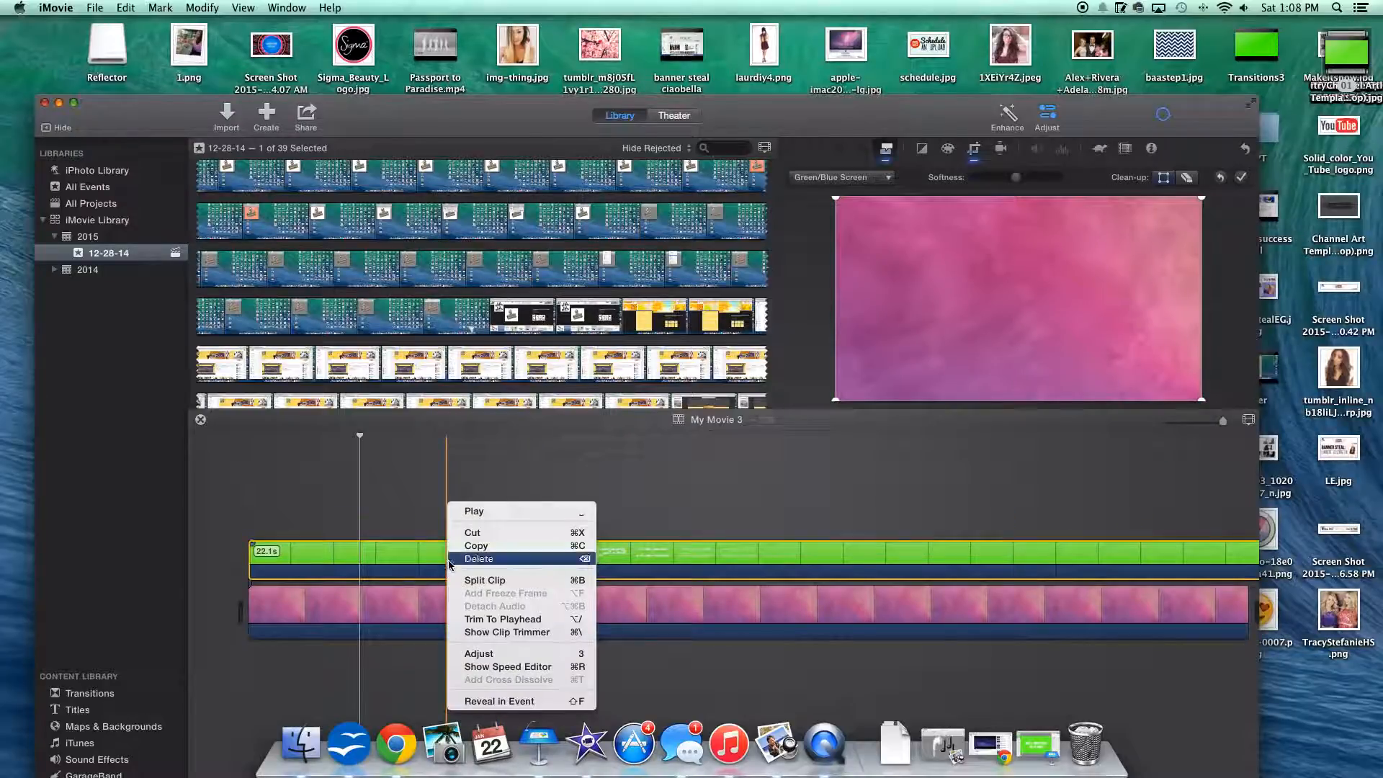
pyautogui.click(482, 578)
pyautogui.press('Delete')
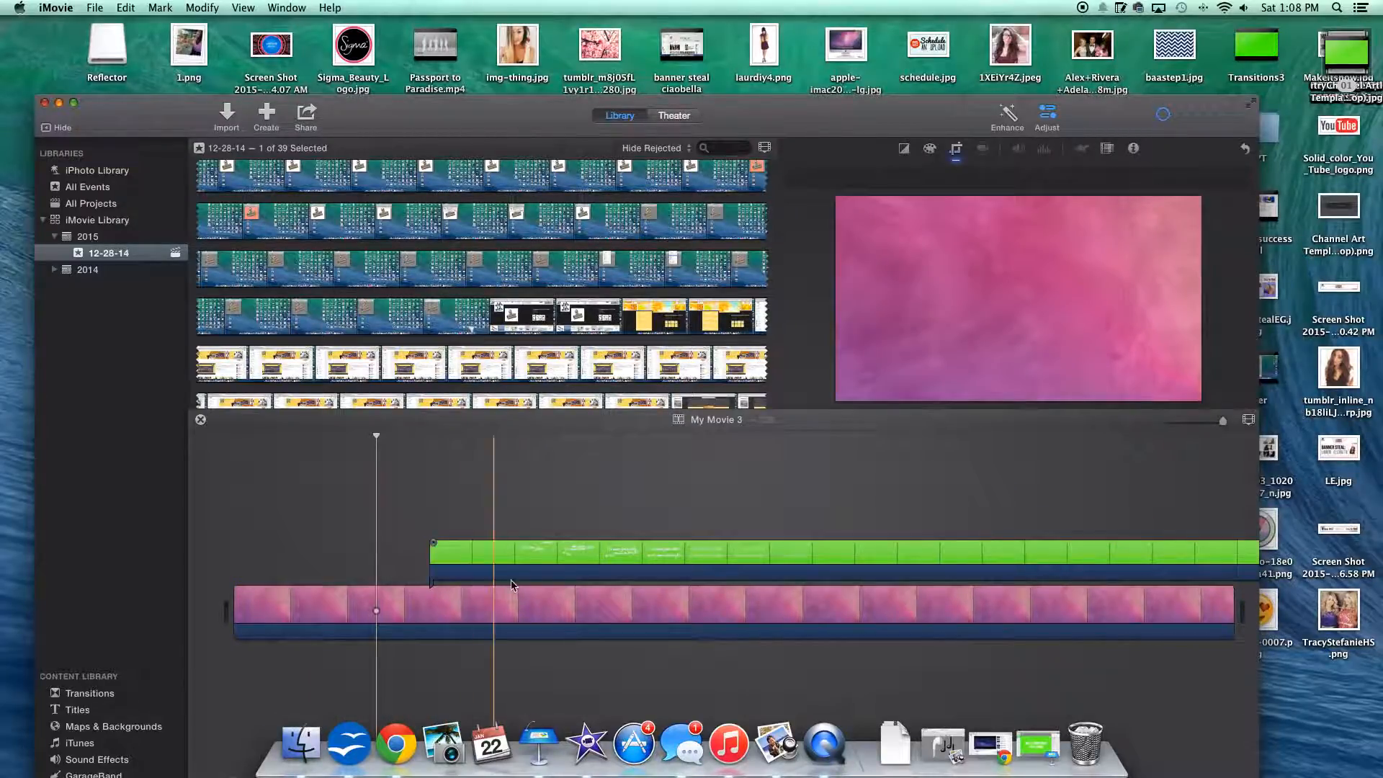
pyautogui.moveTo(524, 556); pyautogui.dragTo(331, 557)
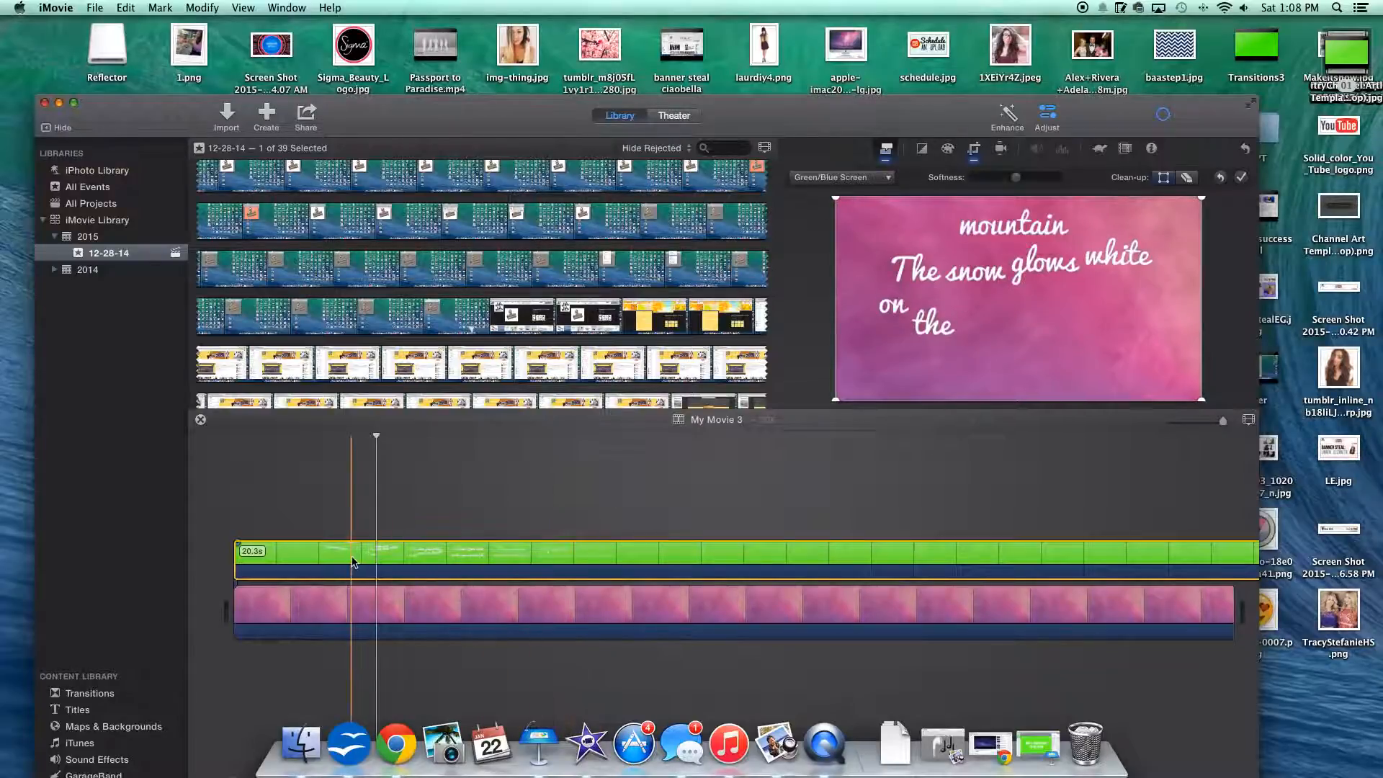
# Step: Split the green lyric clip just after the first lyric, "The snow glows white on the mountain tonight"
pyautogui.rightClick(515, 561)
pyautogui.click(565, 574)
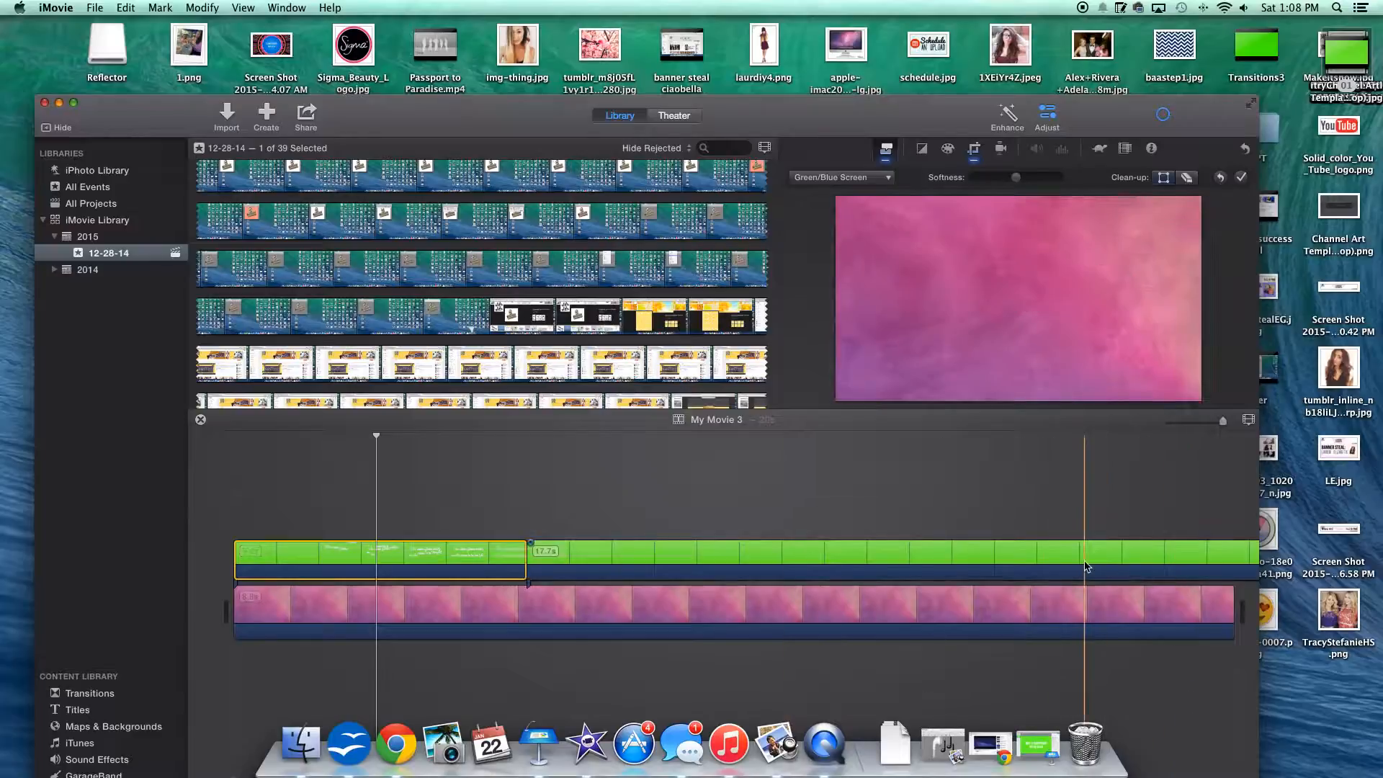
pyautogui.press('Delete')
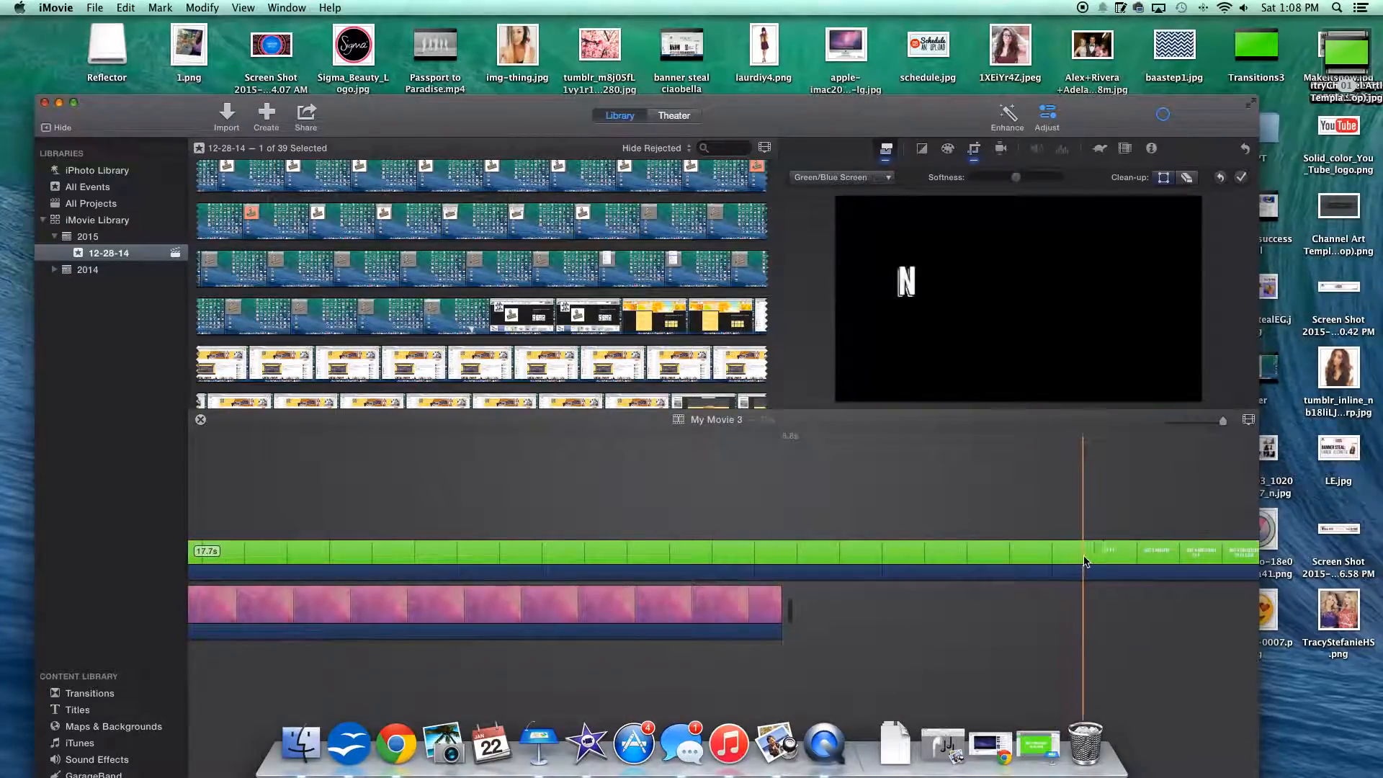
# Step: Try to split the green clip just before the "Not a footprint to be seen" lyric, past the end of the background
pyautogui.rightClick(1078, 561)
pyautogui.click(1043, 576)
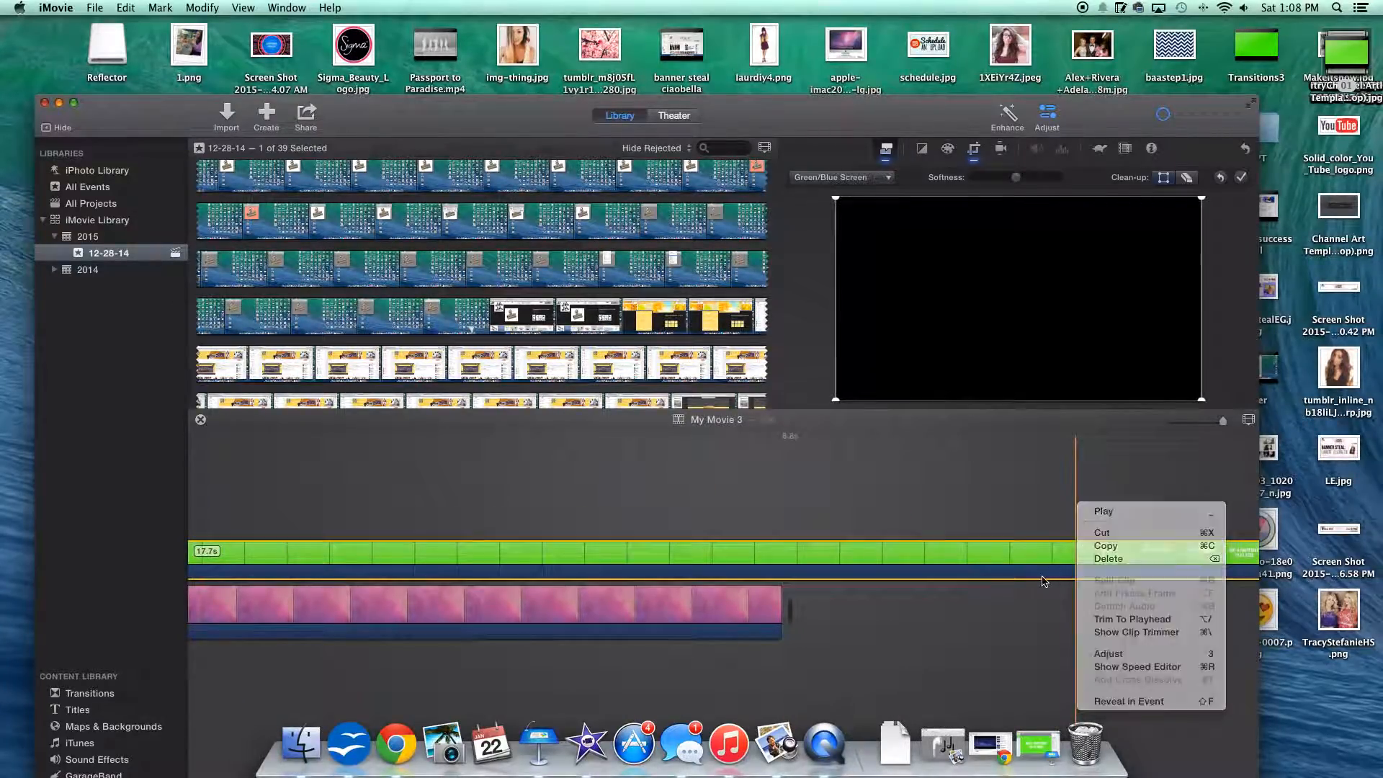
pyautogui.rightClick(1068, 559)
pyautogui.click(1035, 531)
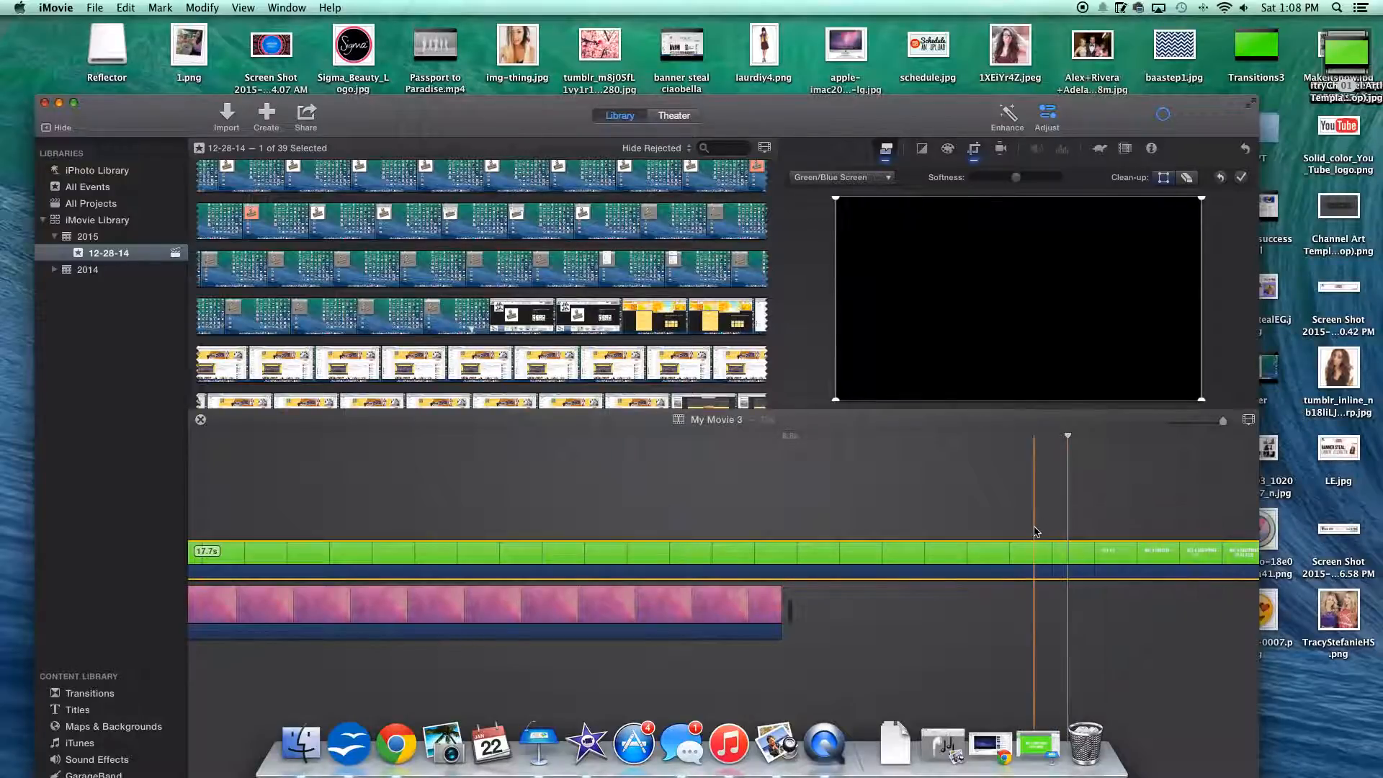
pyautogui.click(827, 555)
pyautogui.click(802, 507)
pyautogui.click(1052, 567)
pyautogui.click(978, 465)
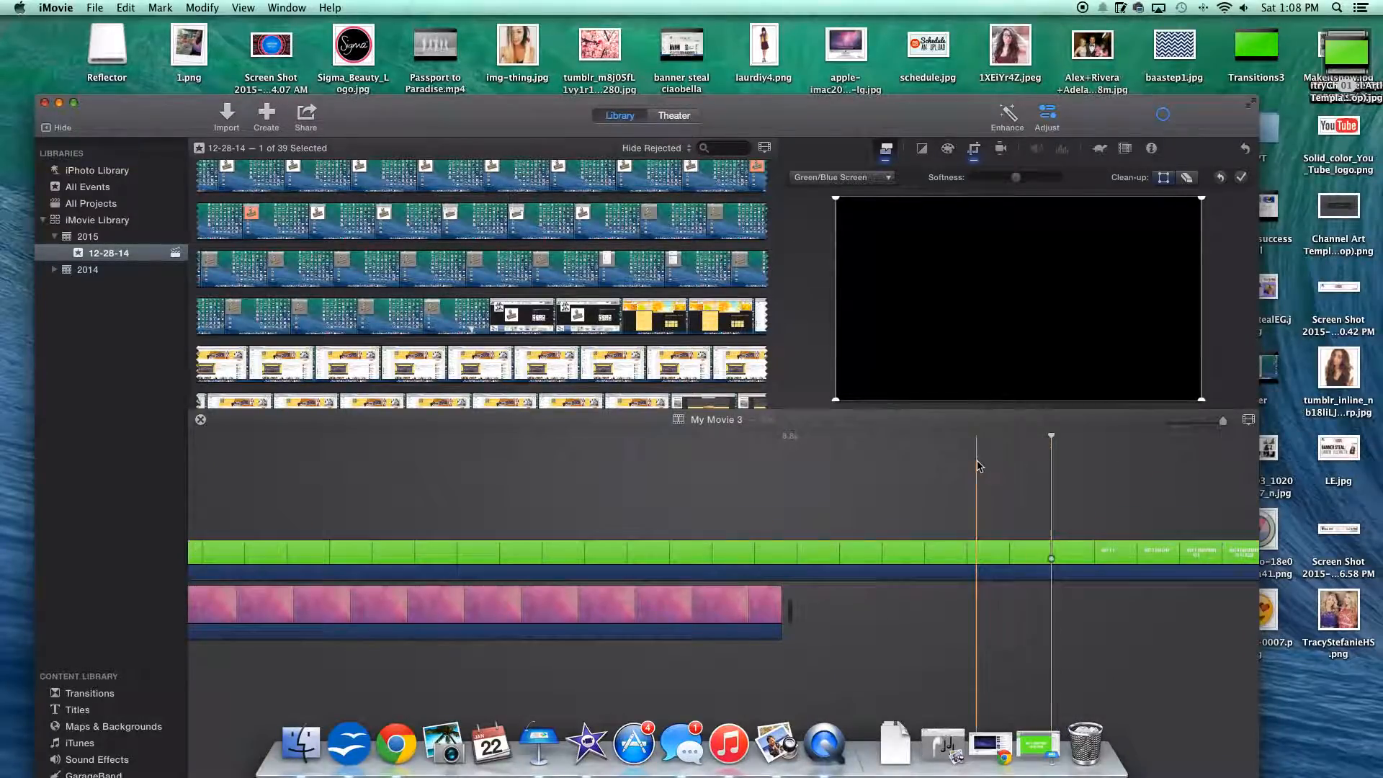
# Step: Split the pink background clip near its end, beneath the blank stretch of the green clip
pyautogui.rightClick(746, 566)
pyautogui.click(761, 574)
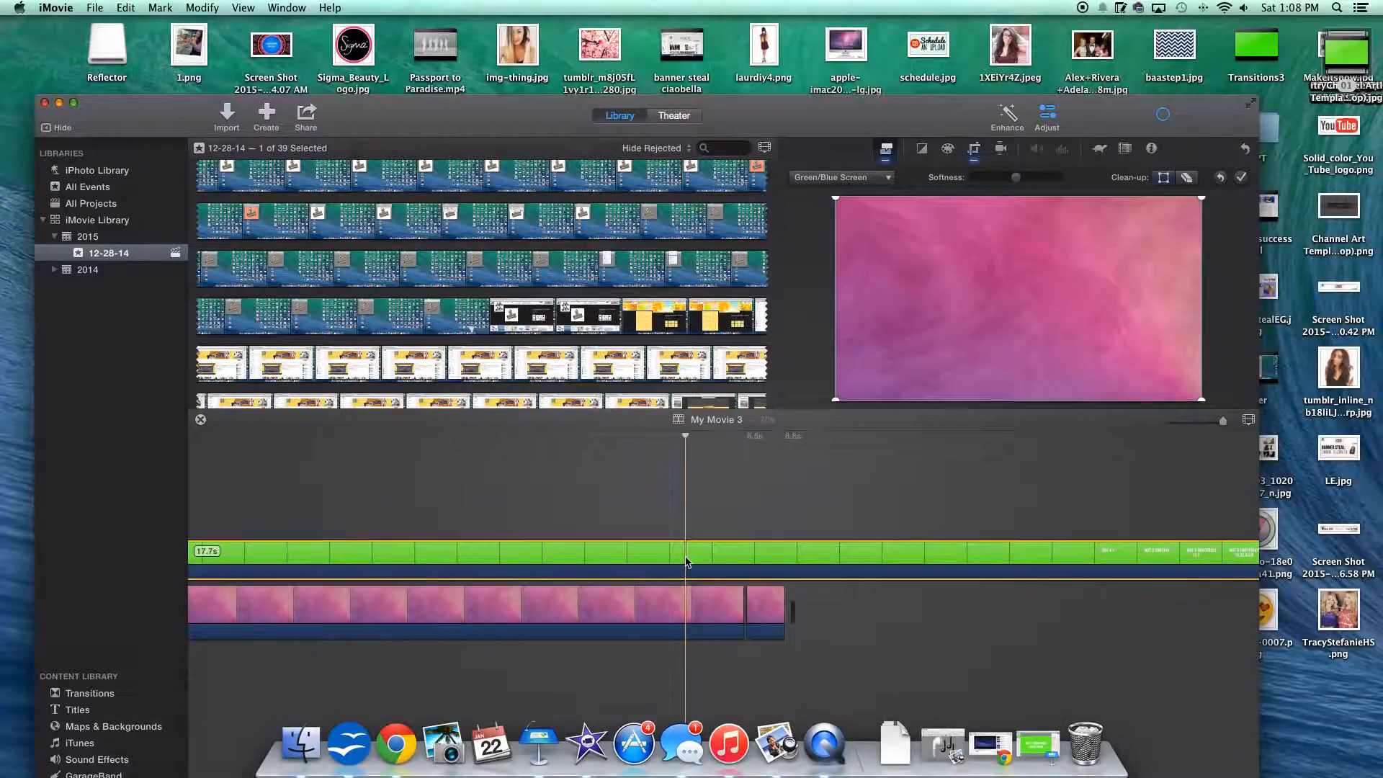
pyautogui.hscroll(-5, 686, 562)
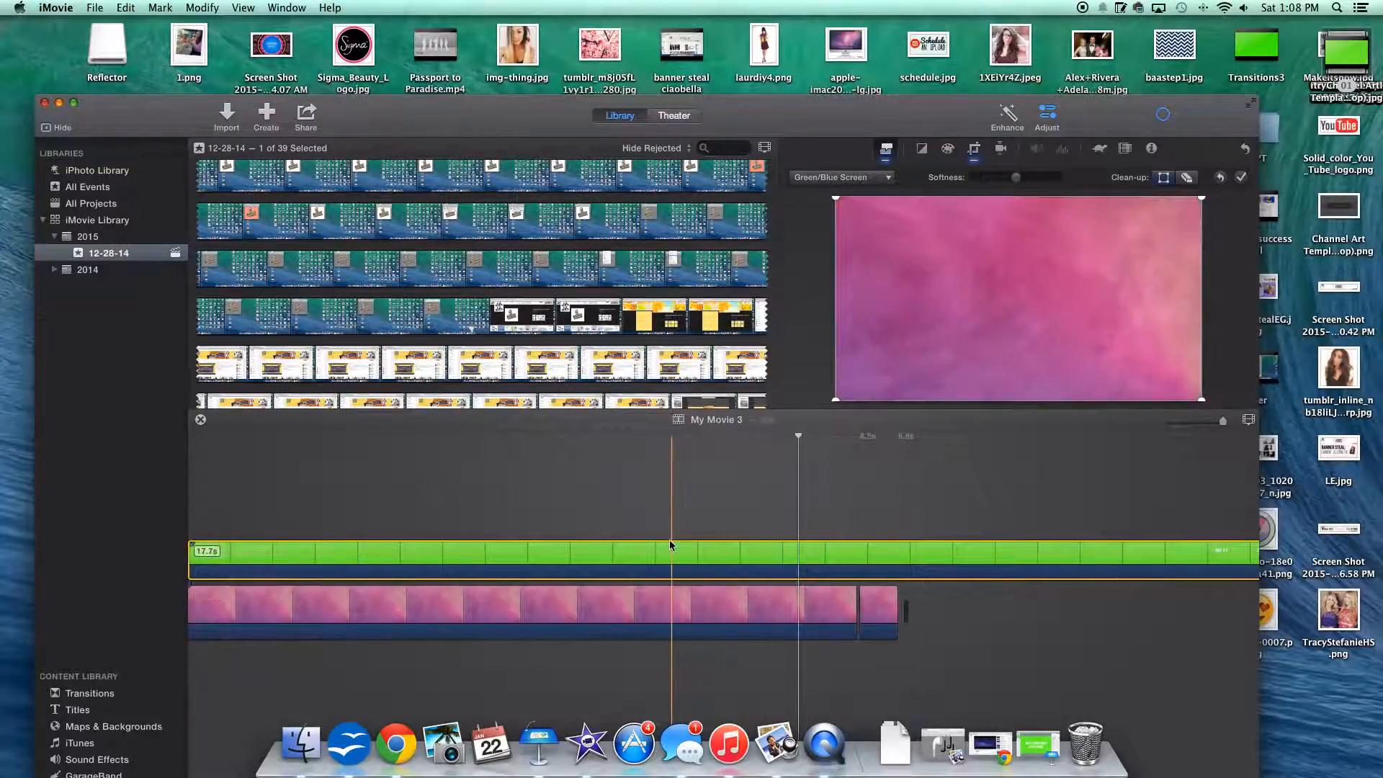
pyautogui.hscroll(8, 929, 558)
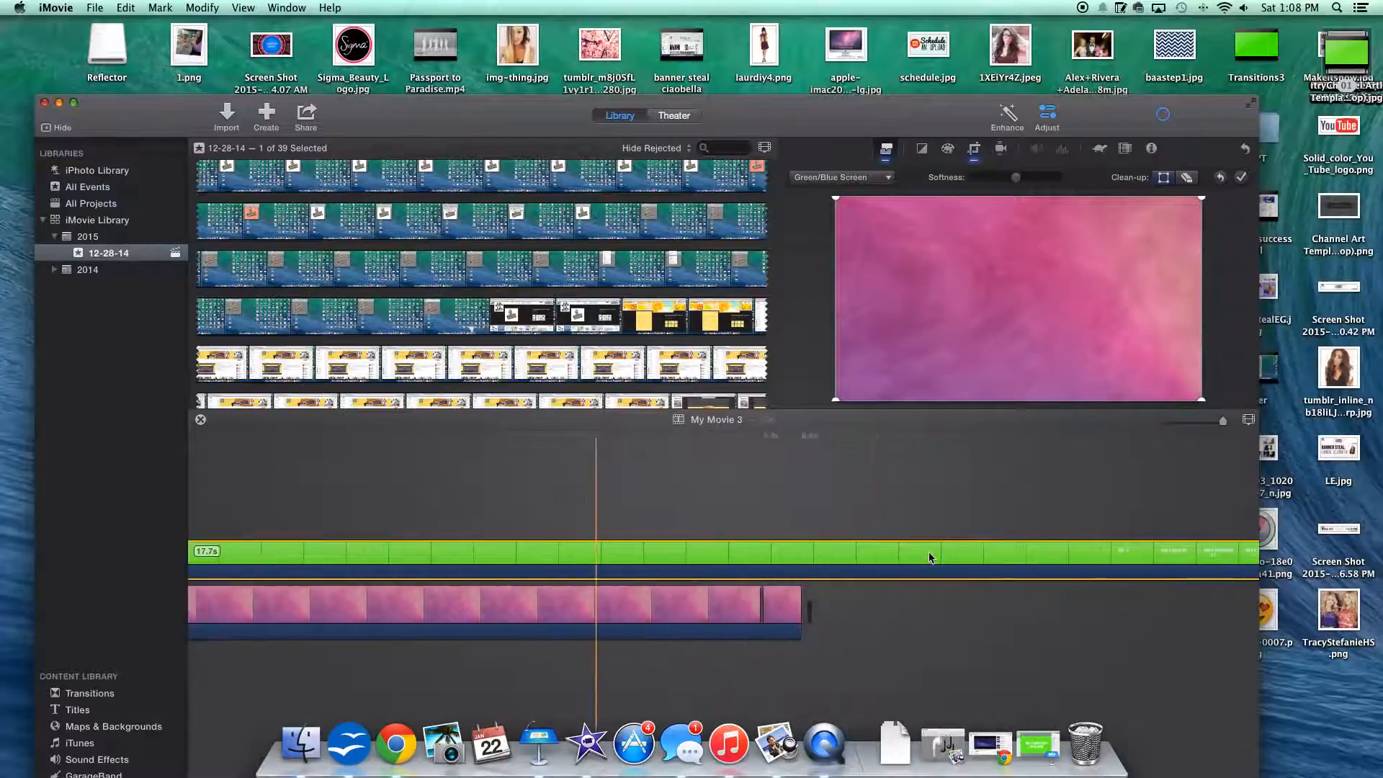
# Step: Try again to split the green clip right where the "Not a footprint to be seen" lyric begins
pyautogui.rightClick(870, 554)
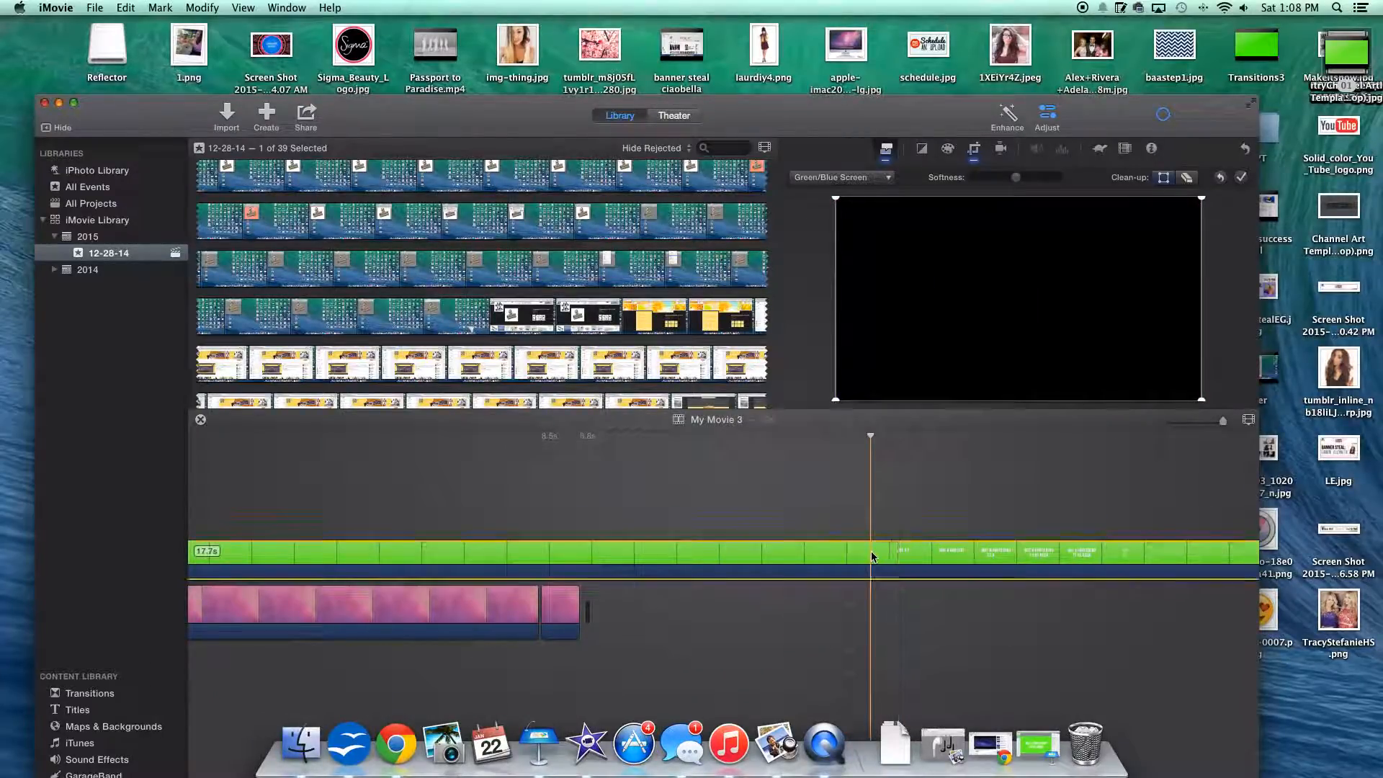
pyautogui.click(869, 552)
pyautogui.click(933, 495)
pyautogui.hscroll(3, 924, 495)
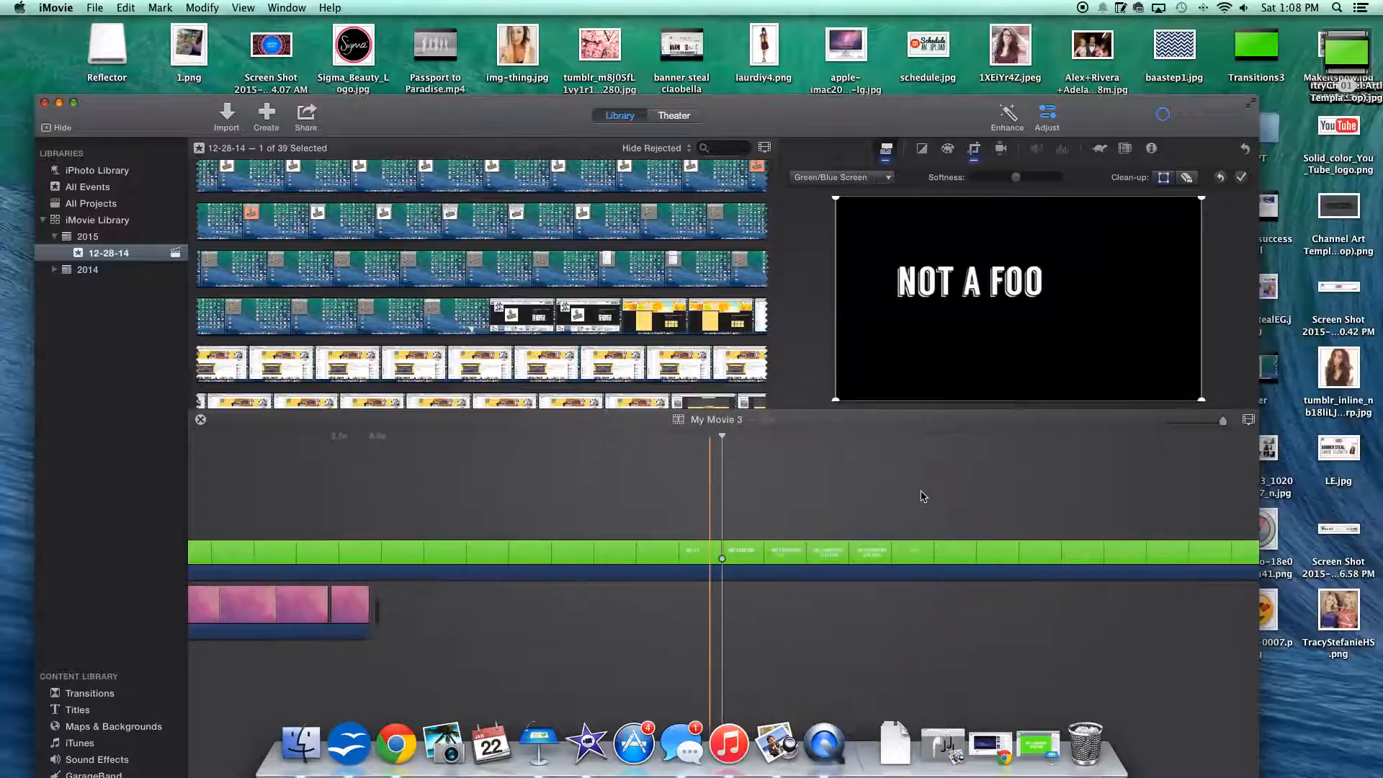
pyautogui.hscroll(-11, 877, 582)
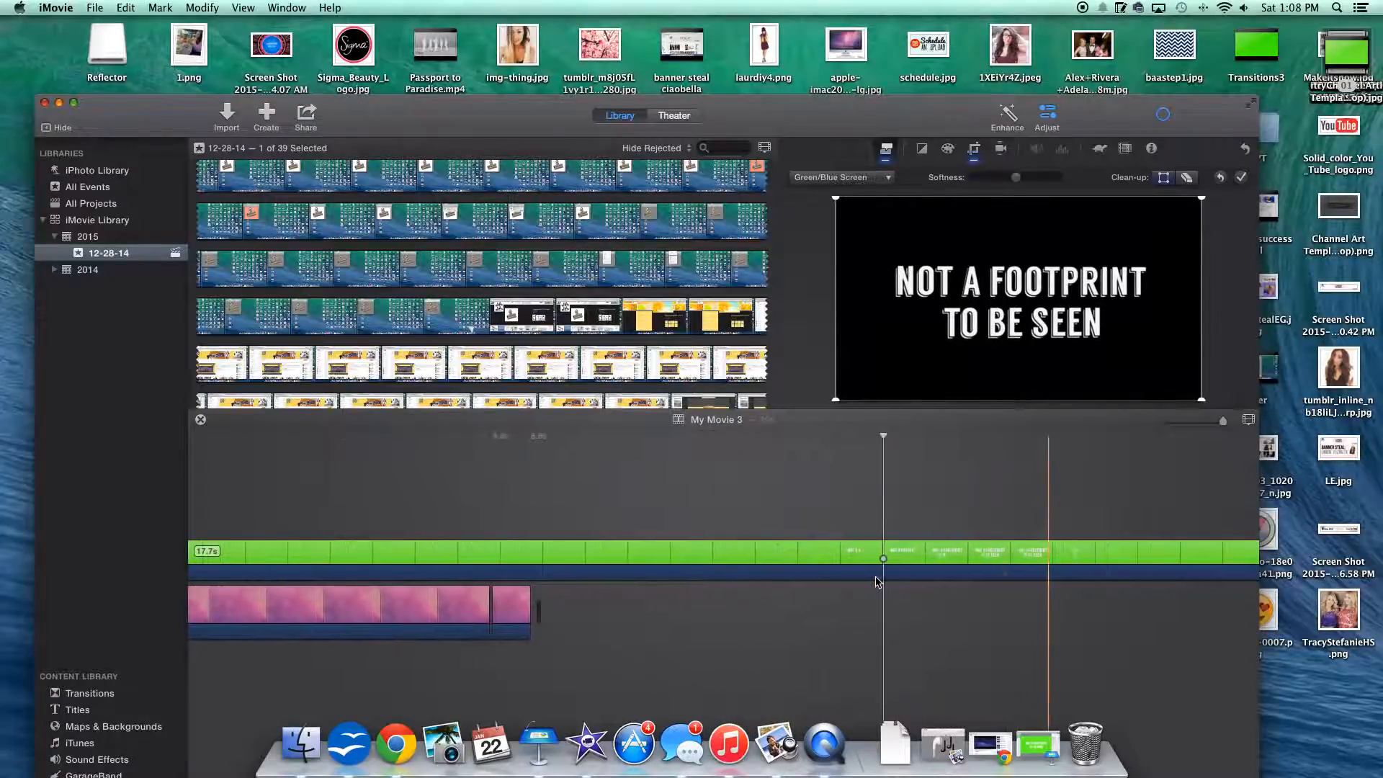
# Step: Split the green clip within the blank stretch above the background, delete the blank piece, and move the remainder up against the first lyric clip
pyautogui.click(435, 546)
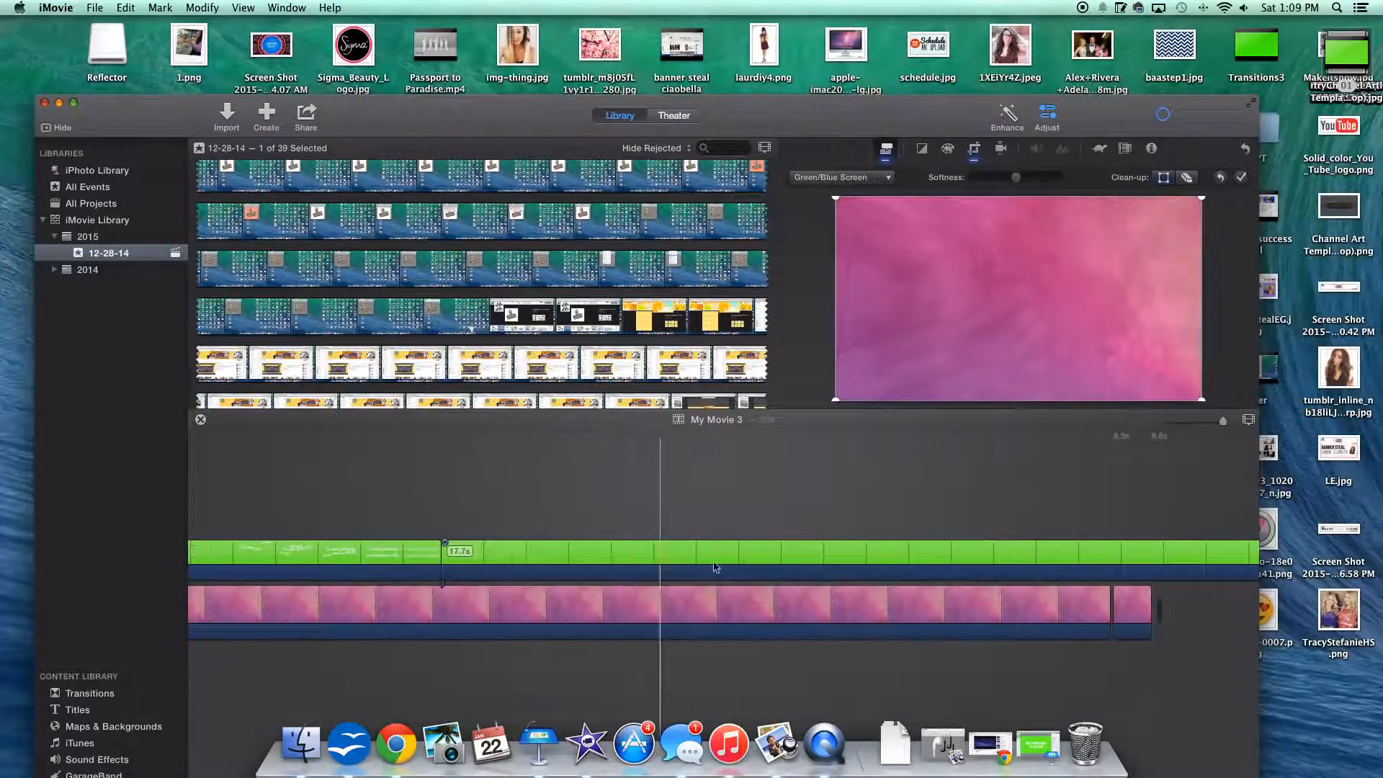
pyautogui.rightClick(926, 555)
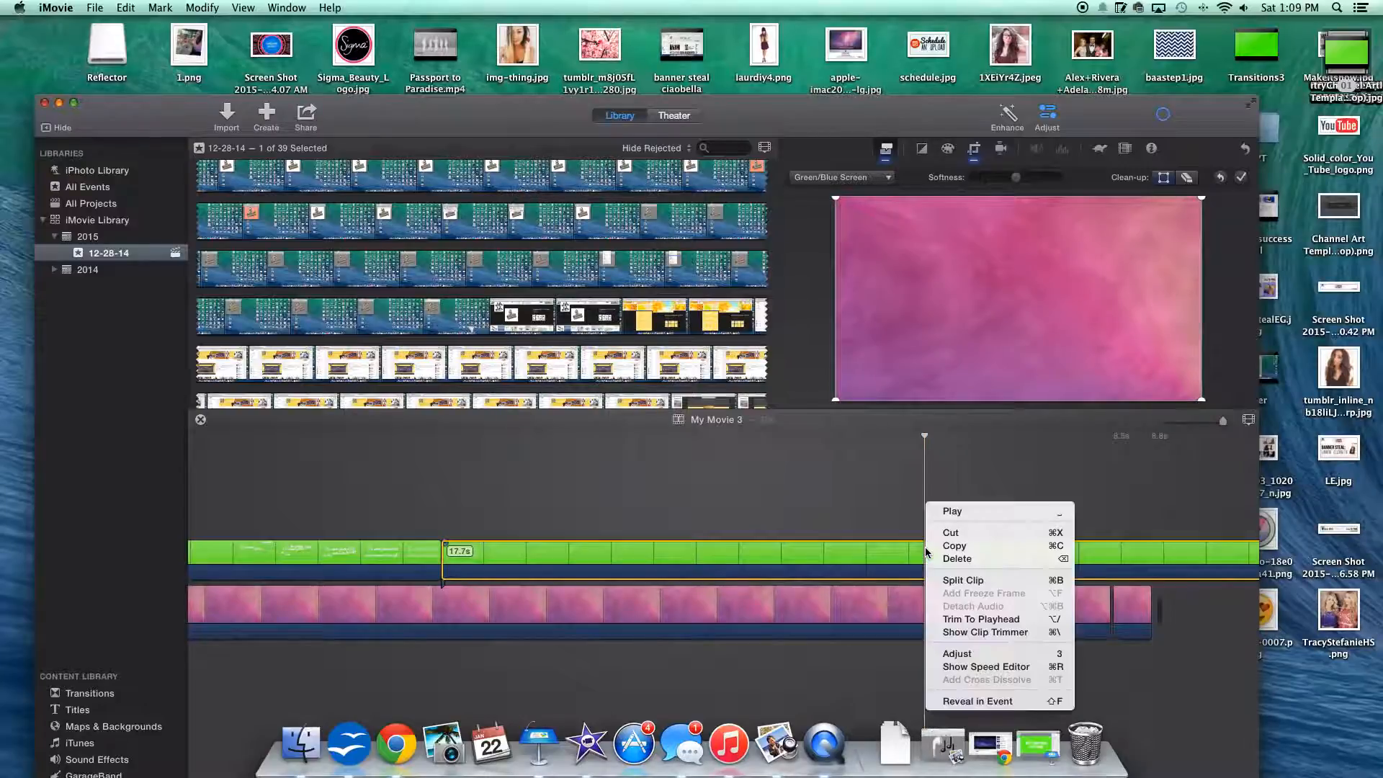
pyautogui.click(950, 580)
pyautogui.press('Delete')
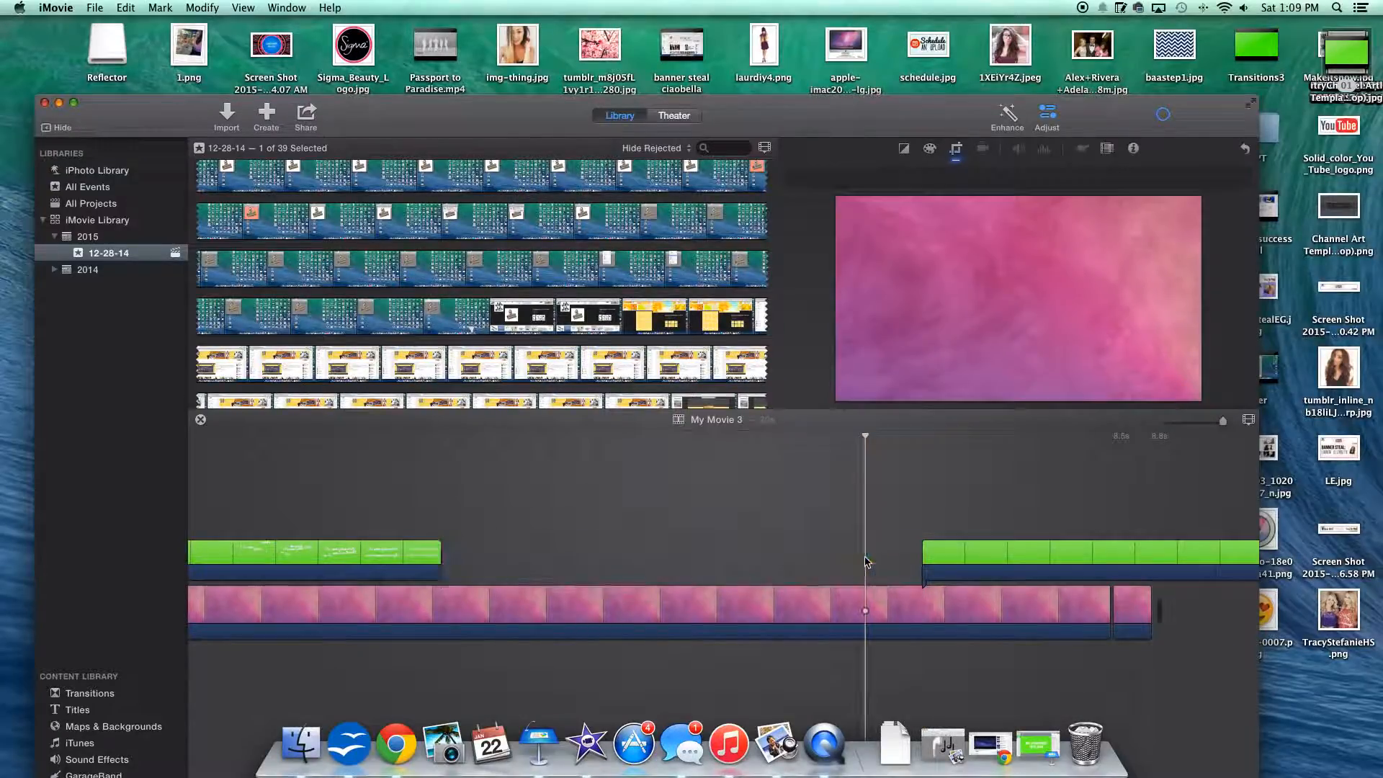
pyautogui.moveTo(982, 543); pyautogui.dragTo(516, 547)
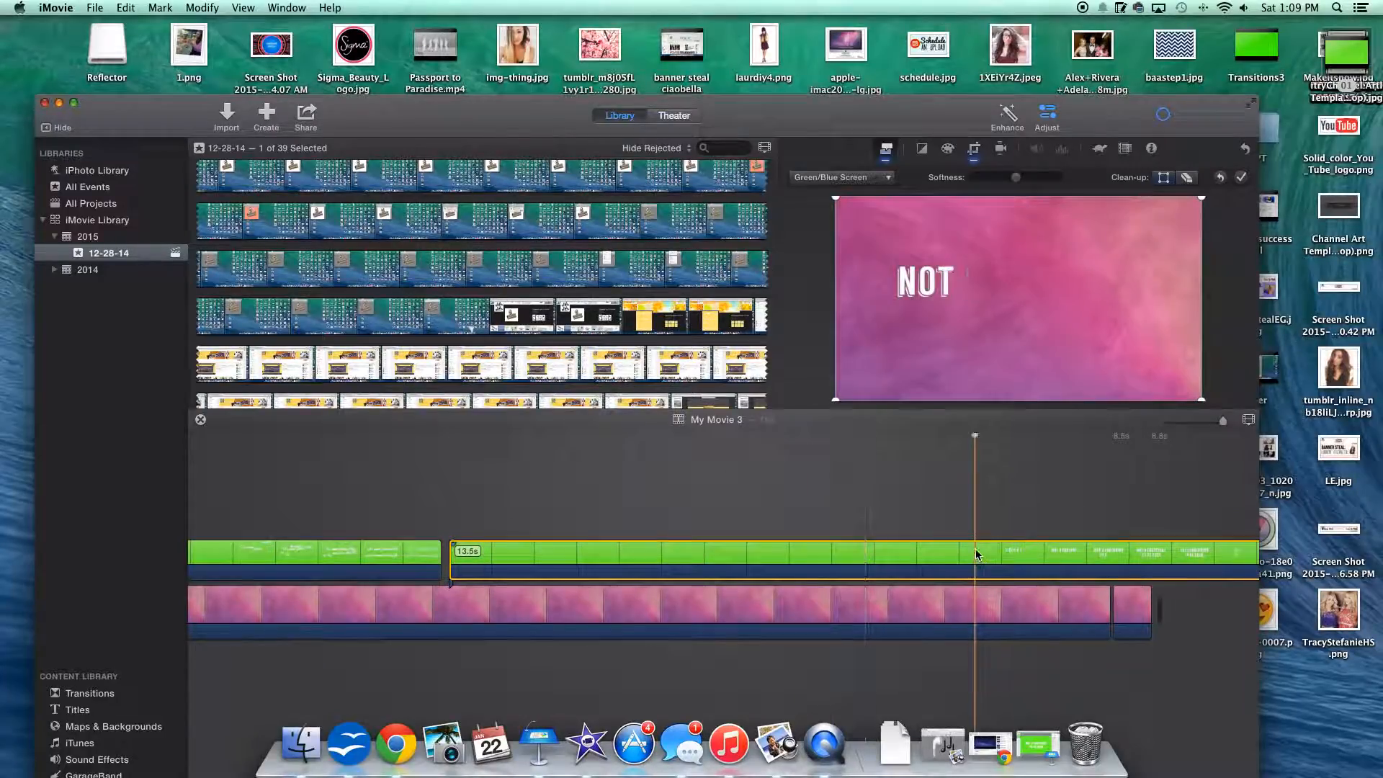
# Step: Cut the remaining blank part before the "Not a footprint" lyric, move that clip against the first lyric clip, and play back the transition
pyautogui.rightClick(980, 560)
pyautogui.click(1008, 578)
pyautogui.press('Delete')
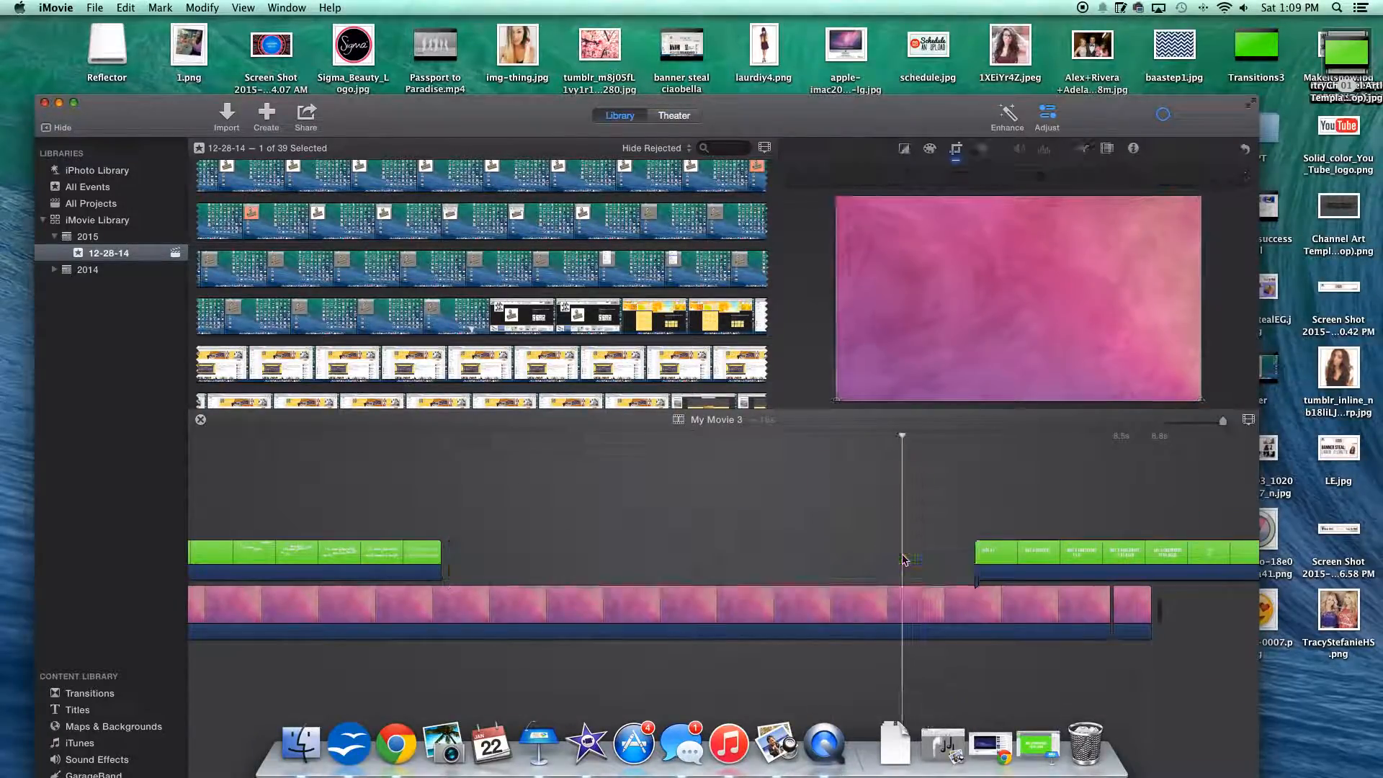
pyautogui.moveTo(988, 561); pyautogui.dragTo(452, 559)
pyautogui.click(383, 560)
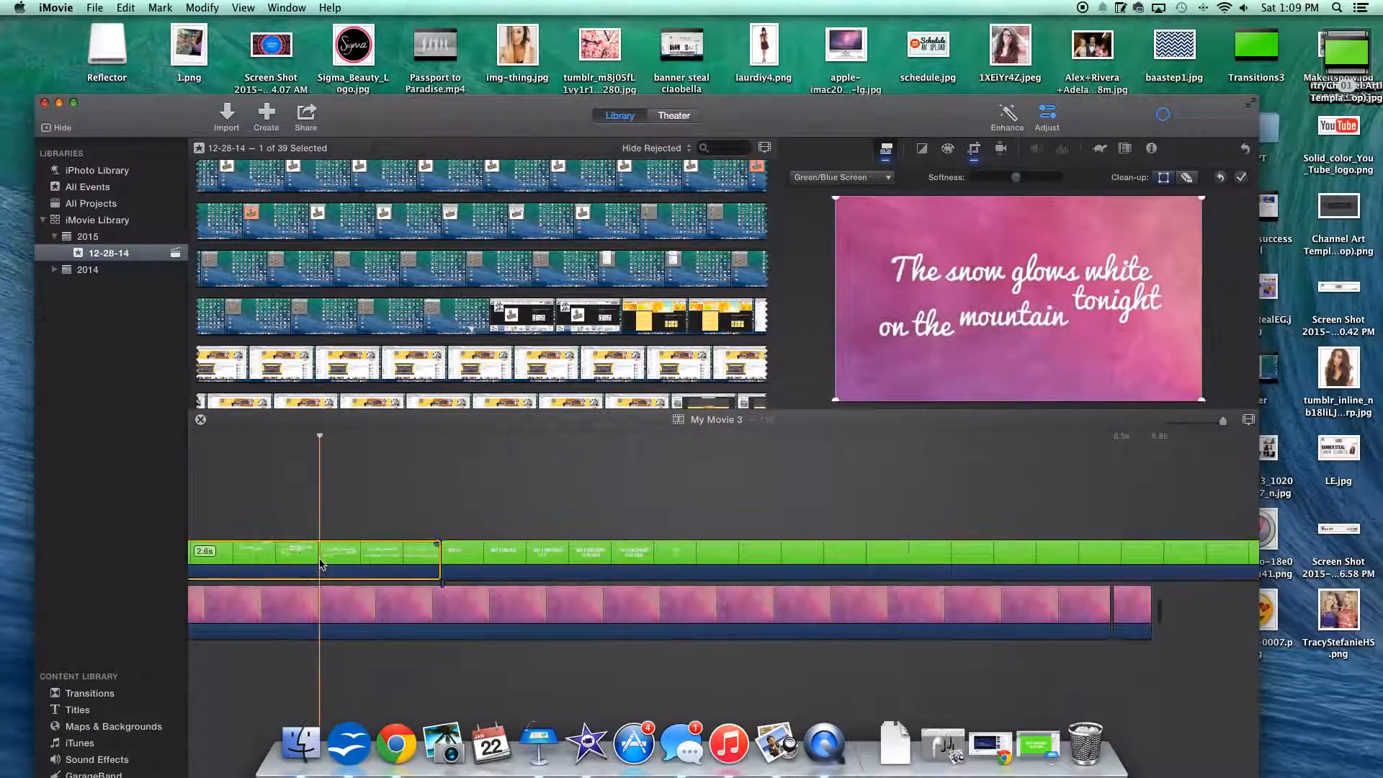
pyautogui.press('space')
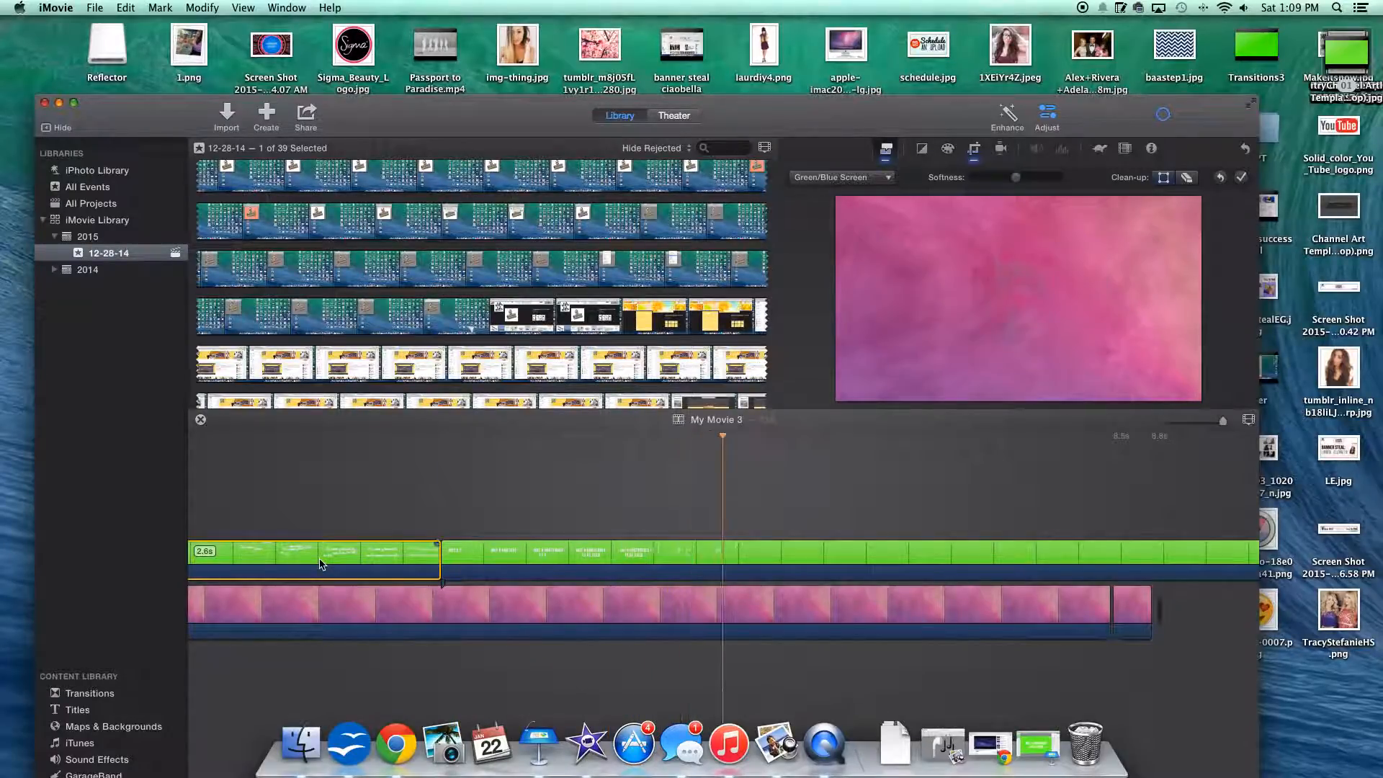
# Step: Add the iTunes song "Baby It's Cold Outside (Lyrics)" as an audio track beneath the background at the start of the timeline
pyautogui.moveTo(759, 116); pyautogui.dragTo(848, 67)
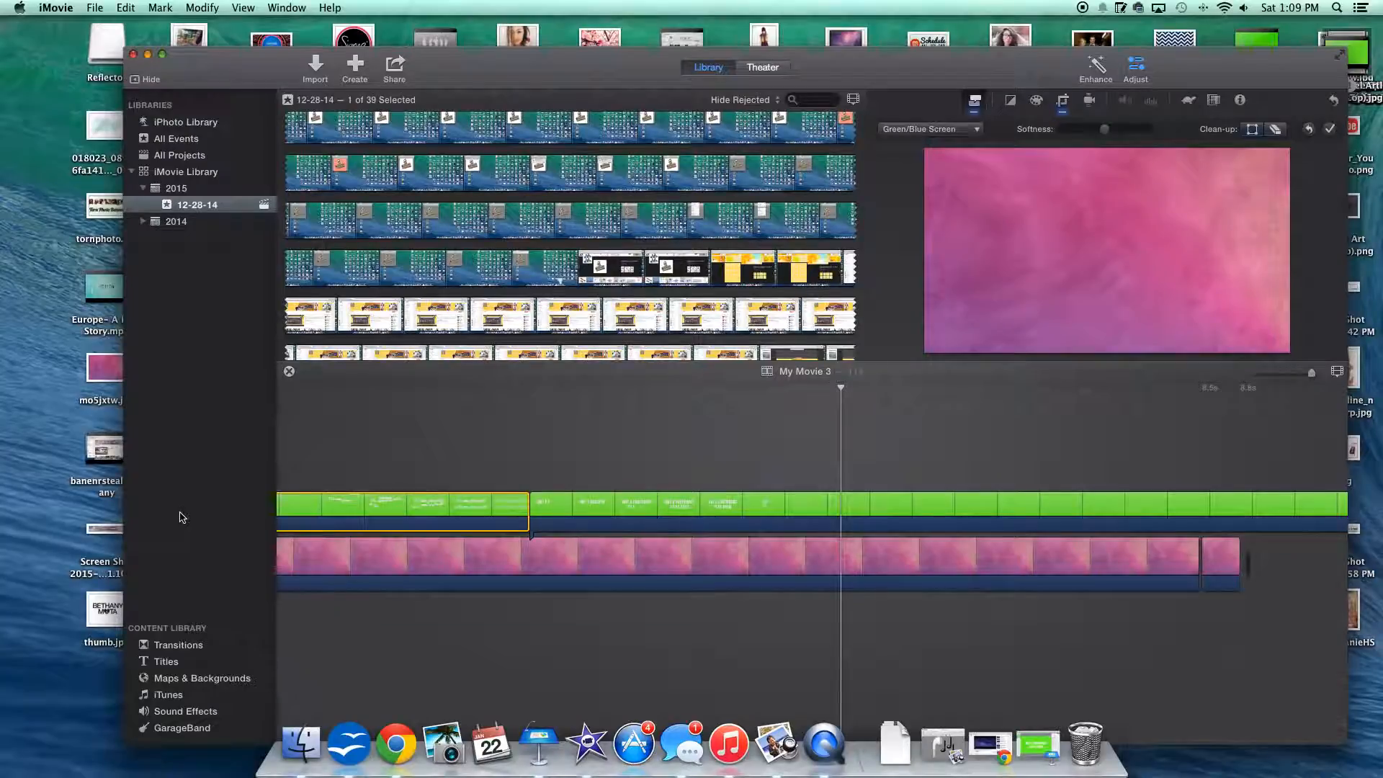
pyautogui.click(177, 711)
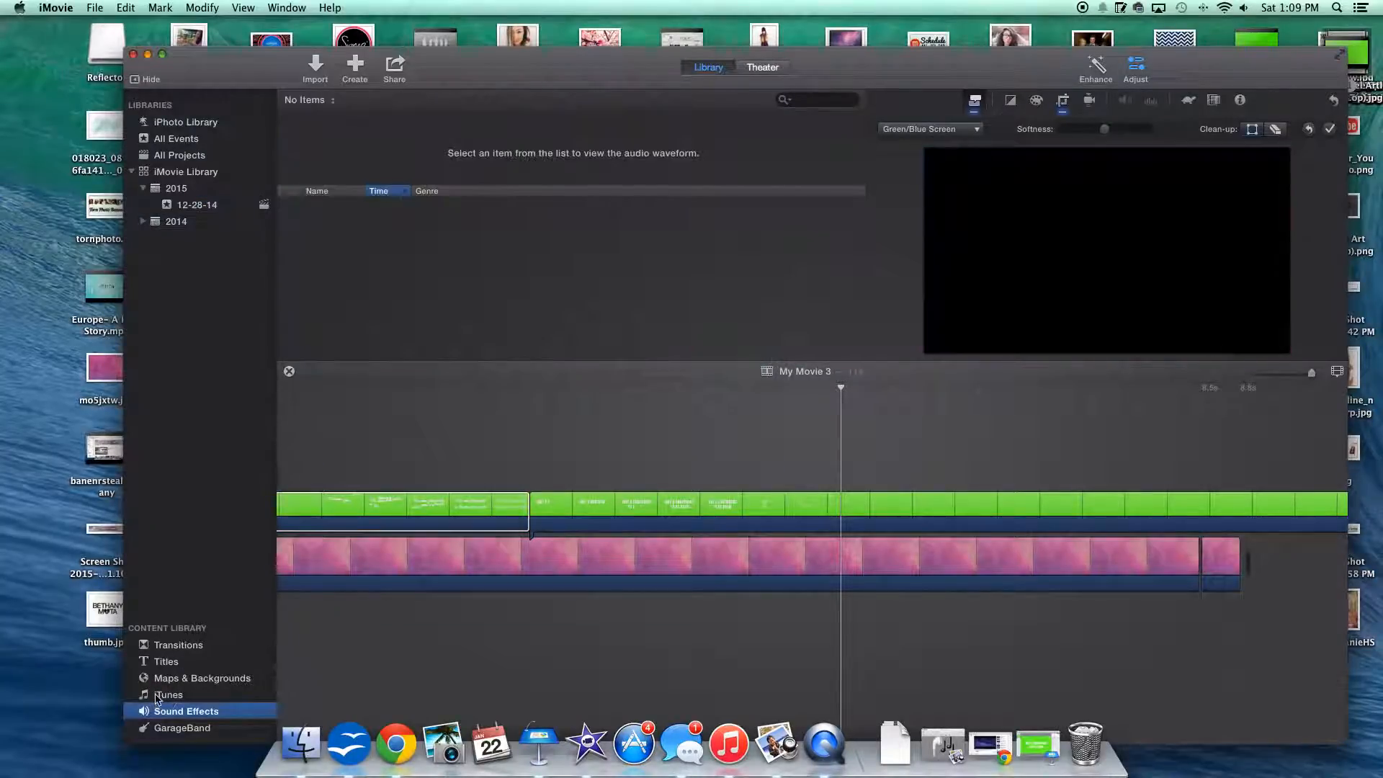
pyautogui.click(169, 695)
pyautogui.scroll(10, 367, 265)
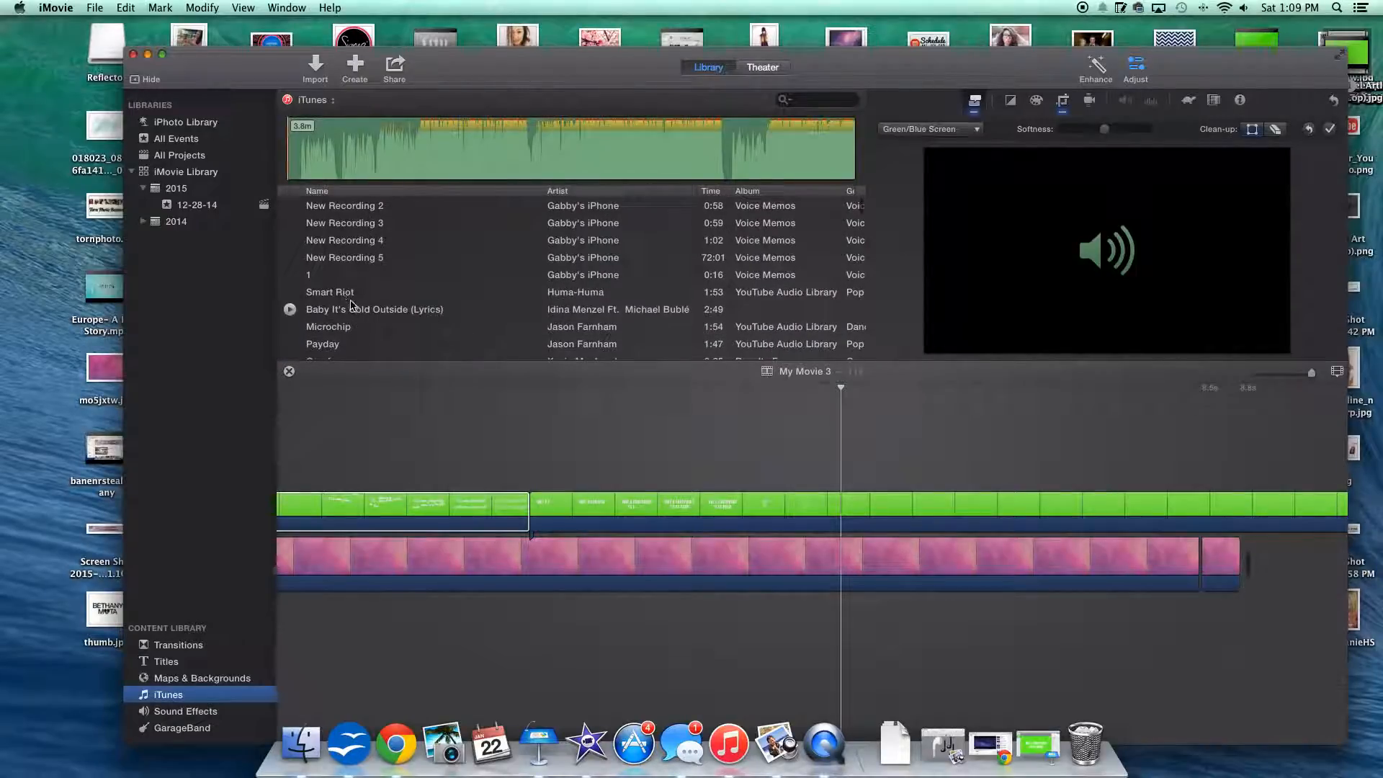
pyautogui.moveTo(370, 311); pyautogui.dragTo(273, 621)
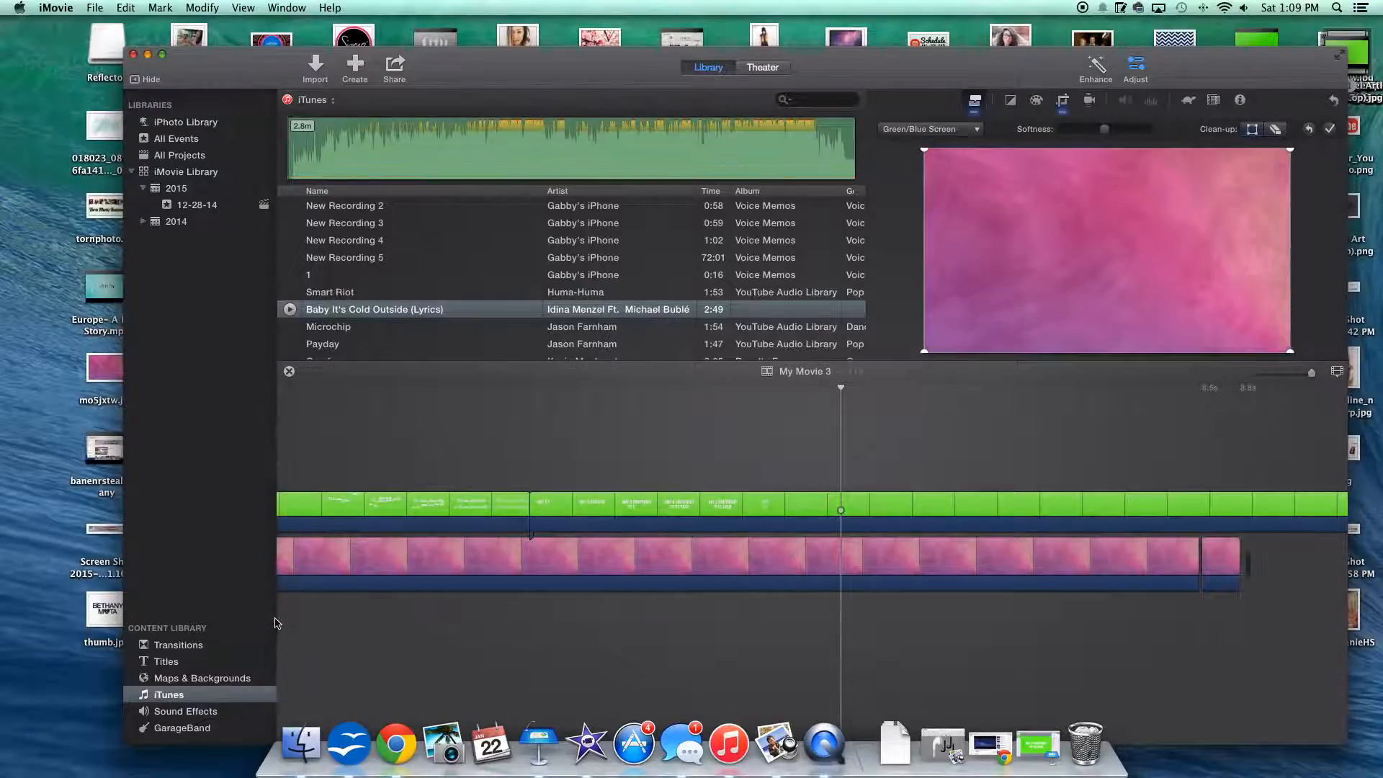
pyautogui.moveTo(294, 610); pyautogui.dragTo(296, 612)
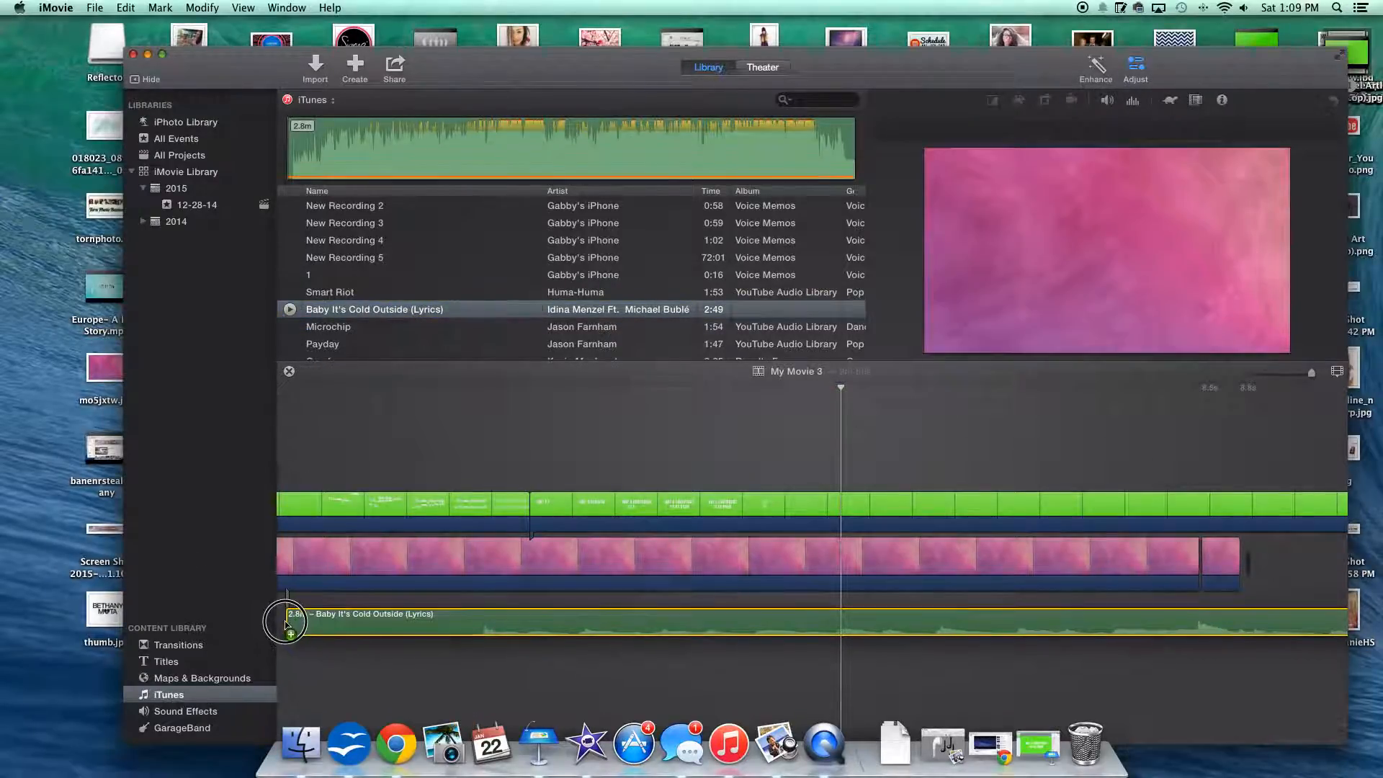